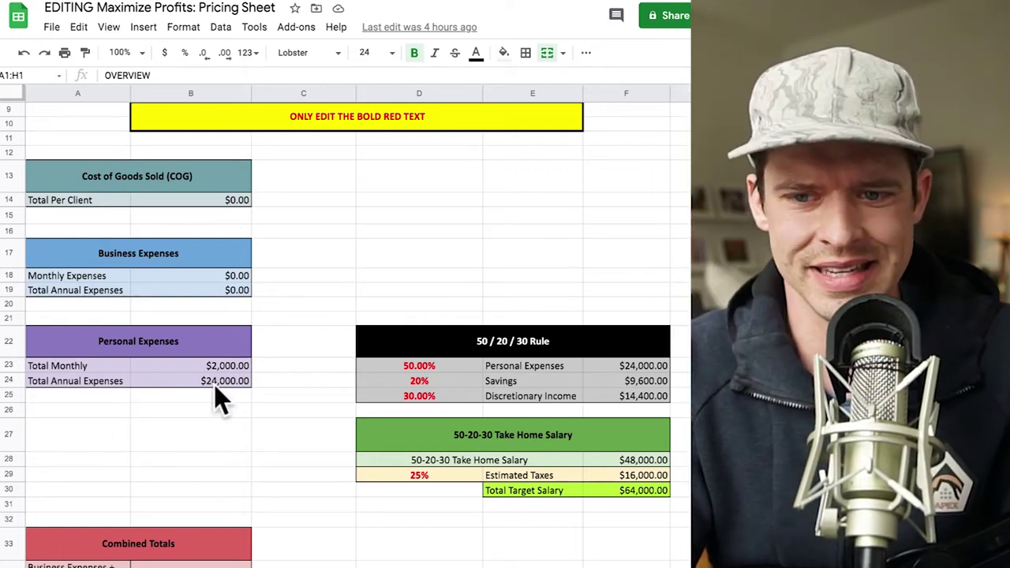
# - Review the overview sheet's expense, target salary, gross revenue goal and current state versus goals sections
pyautogui.scroll(-5, 213, 384)
pyautogui.scroll(-1, 215, 387)
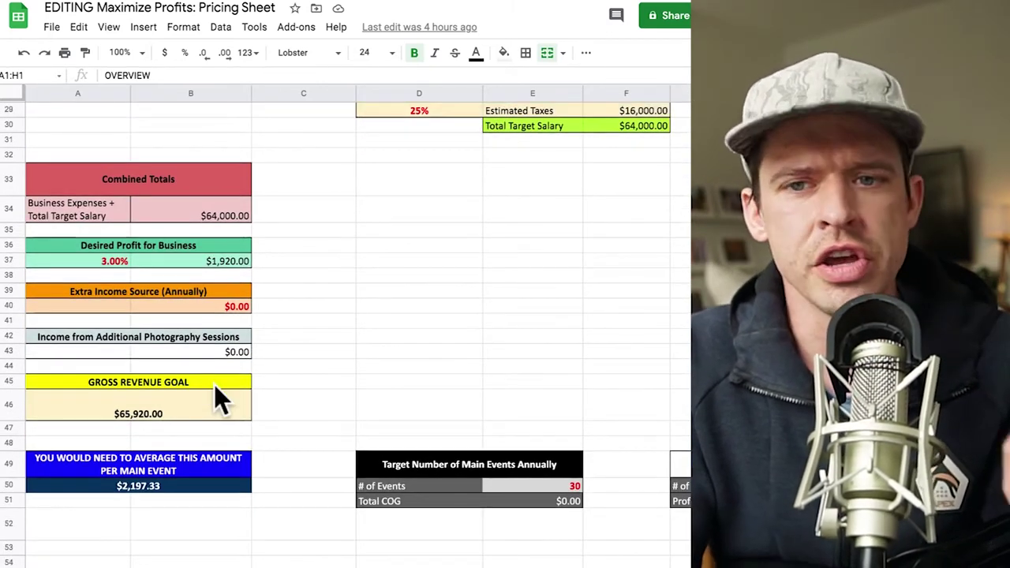
pyautogui.scroll(10, 490, 252)
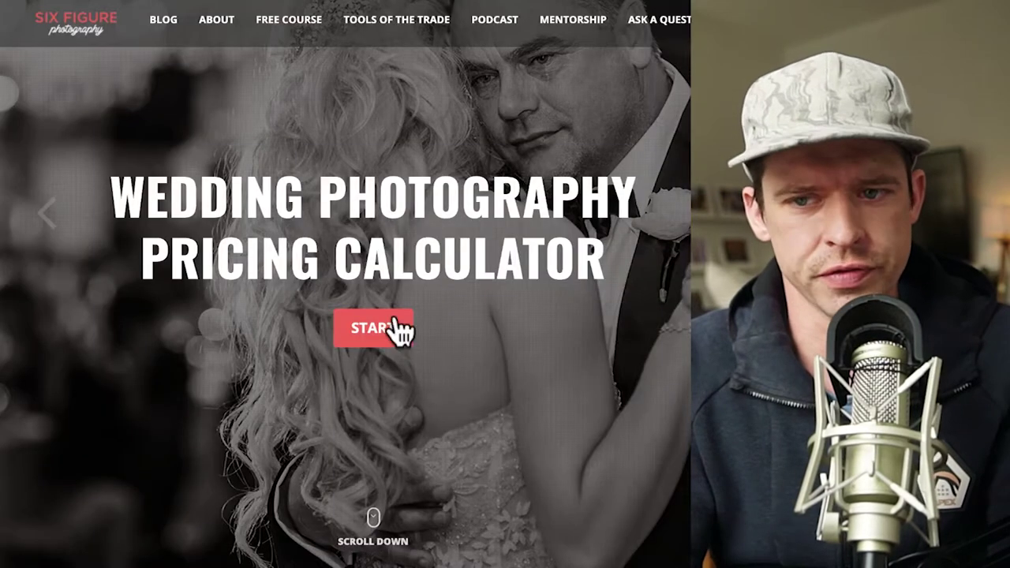
pyautogui.click(401, 333)
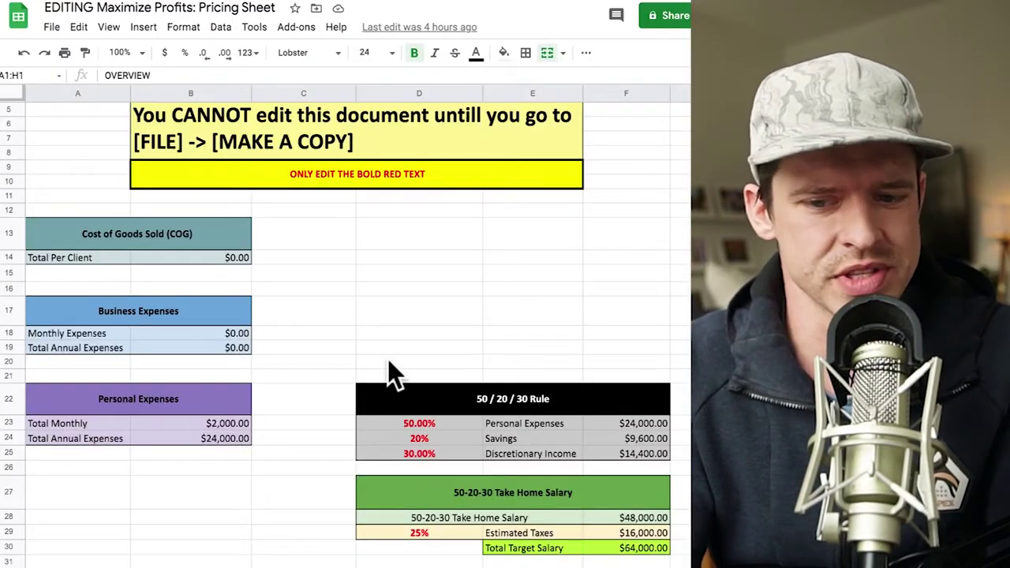
pyautogui.scroll(-7, 388, 361)
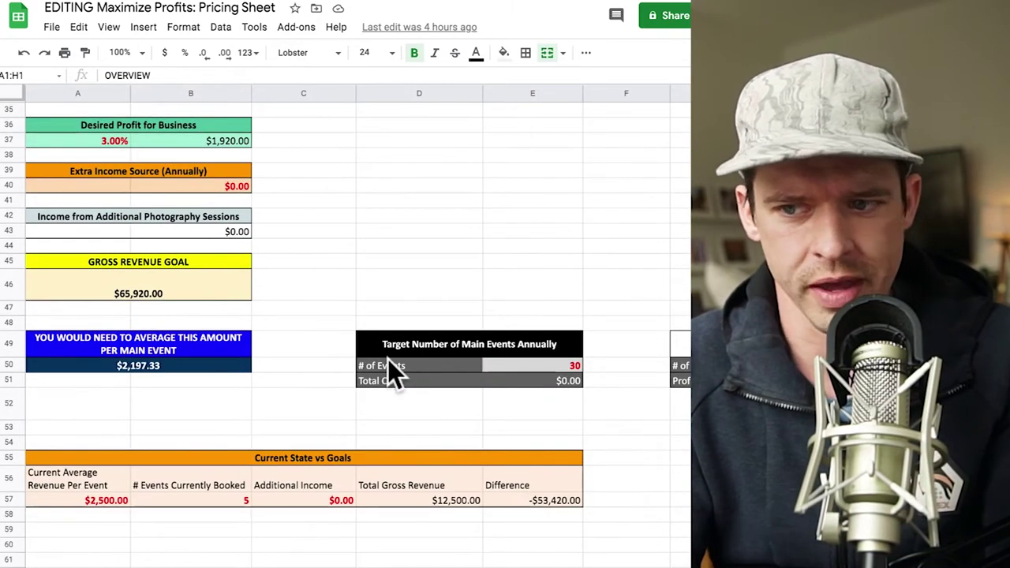
pyautogui.scroll(6, 387, 359)
pyautogui.scroll(1, 387, 359)
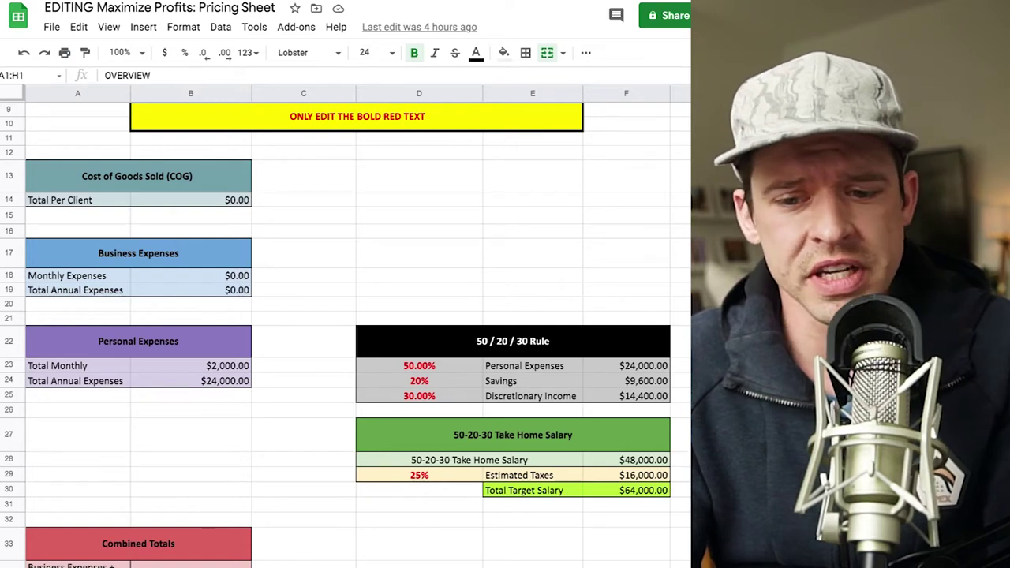
# - Open the Personal Expences sheet and examine its list of monthly cost items and totals
pyautogui.hotkey('ctrl', 'pagedown')
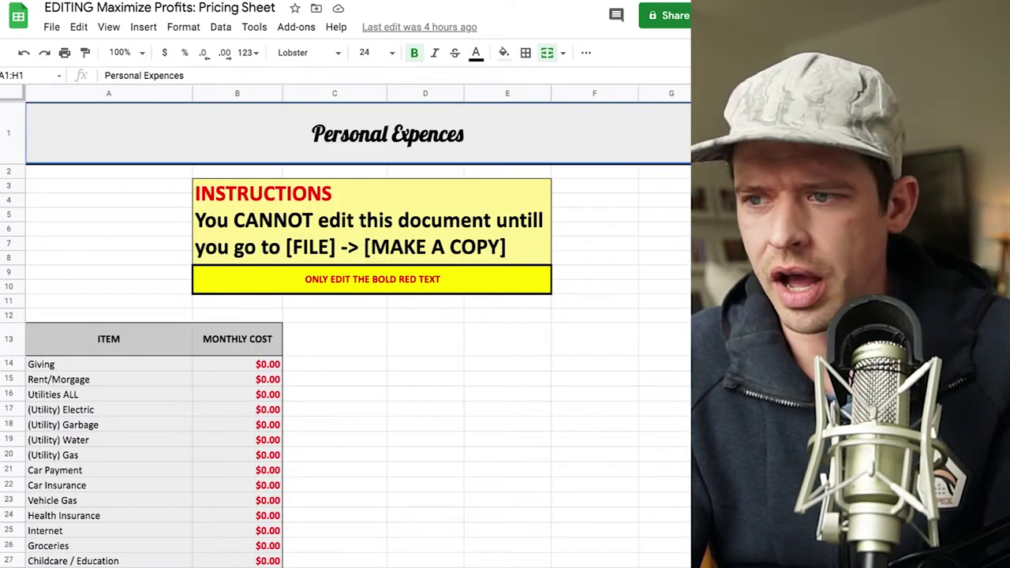
pyautogui.scroll(-3, 427, 439)
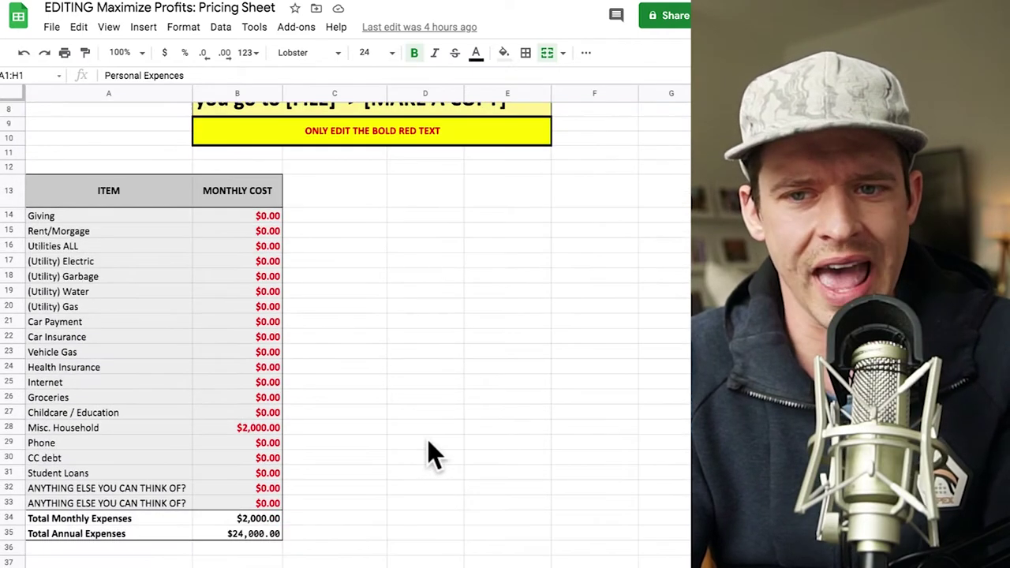
pyautogui.scroll(3, 427, 441)
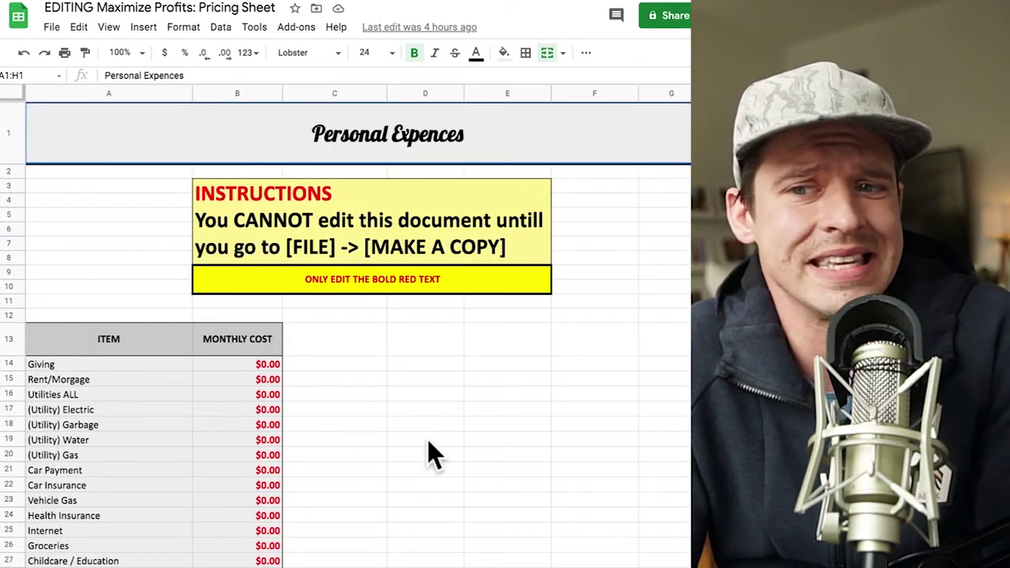
pyautogui.scroll(-3, 427, 440)
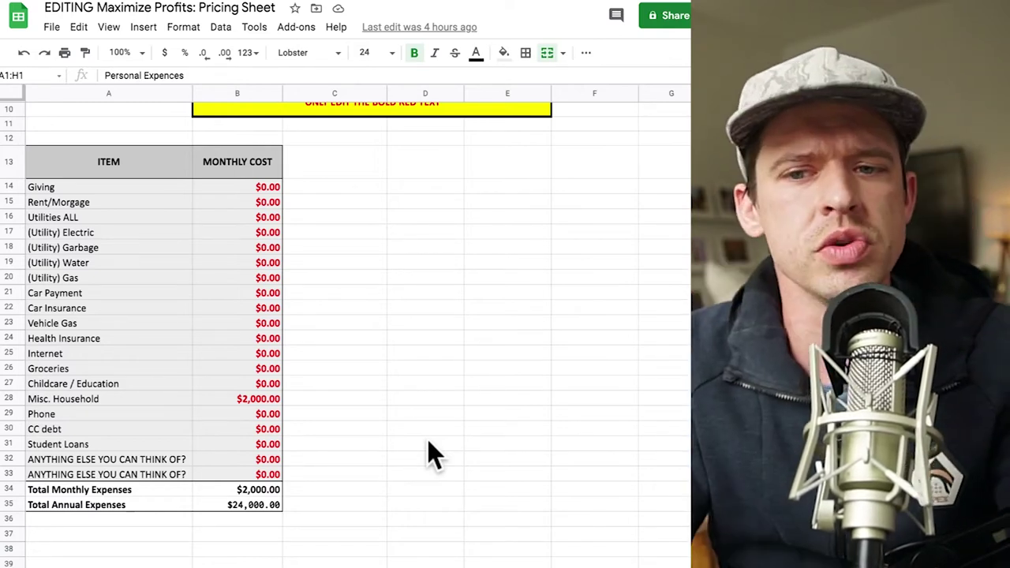
pyautogui.click(238, 192)
pyautogui.click(238, 231)
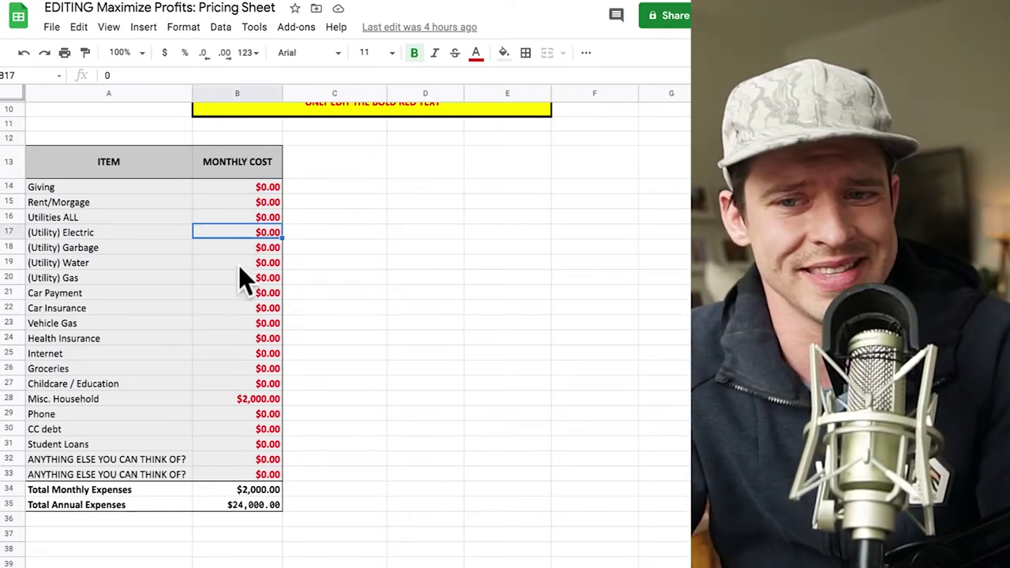
pyautogui.click(239, 265)
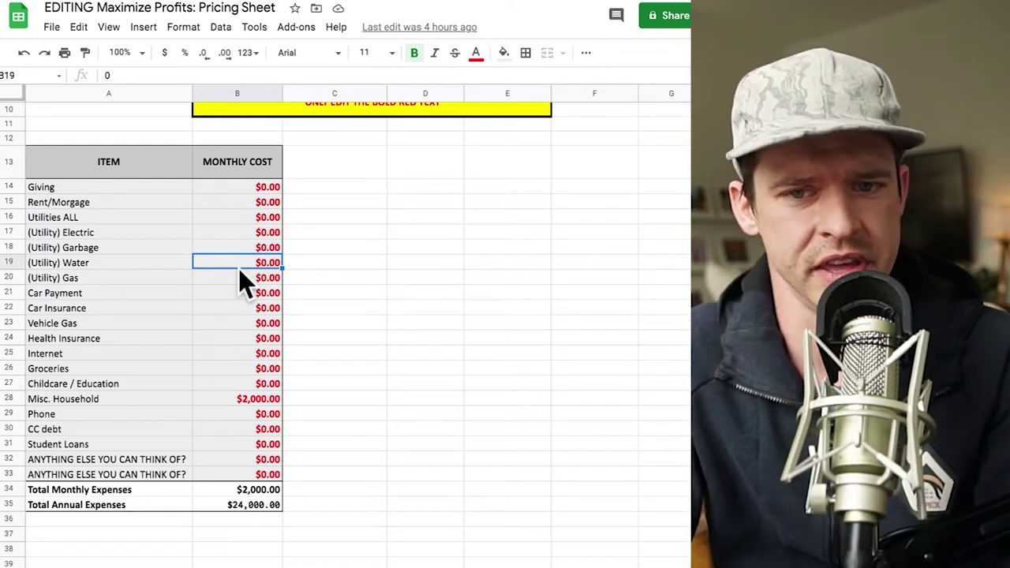
pyautogui.click(251, 205)
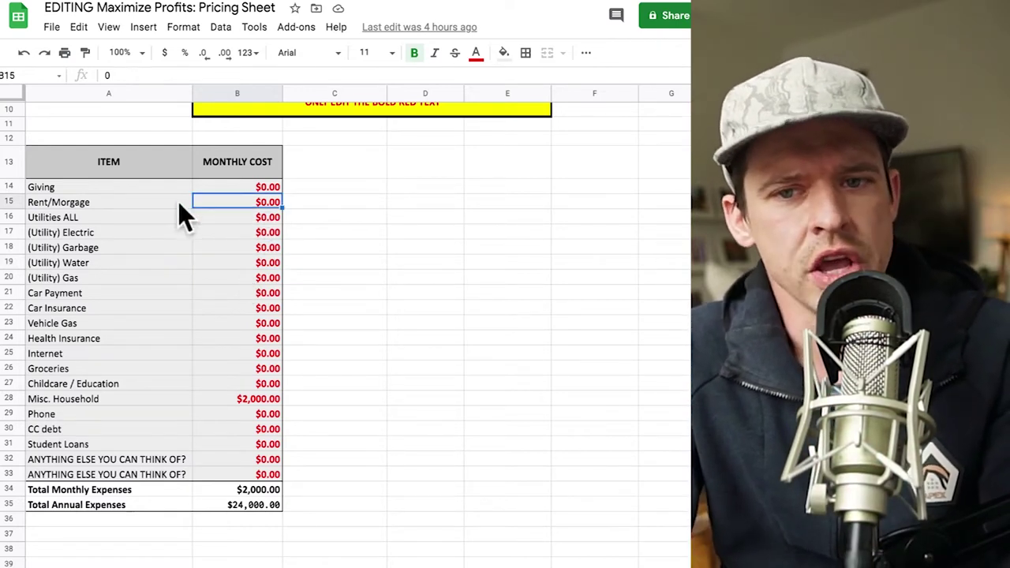
pyautogui.scroll(1, 178, 204)
pyautogui.scroll(-1, 178, 204)
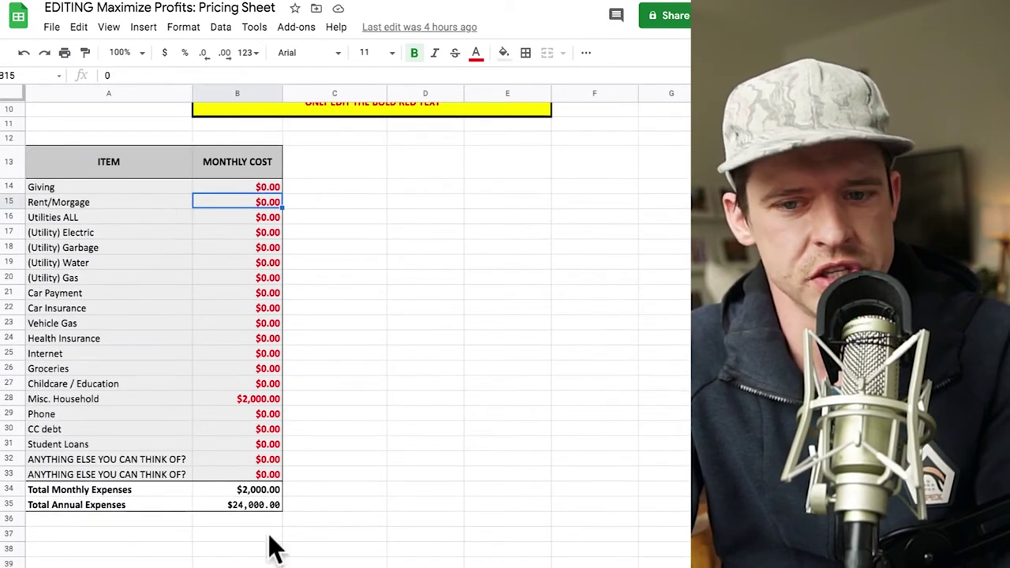
pyautogui.click(241, 245)
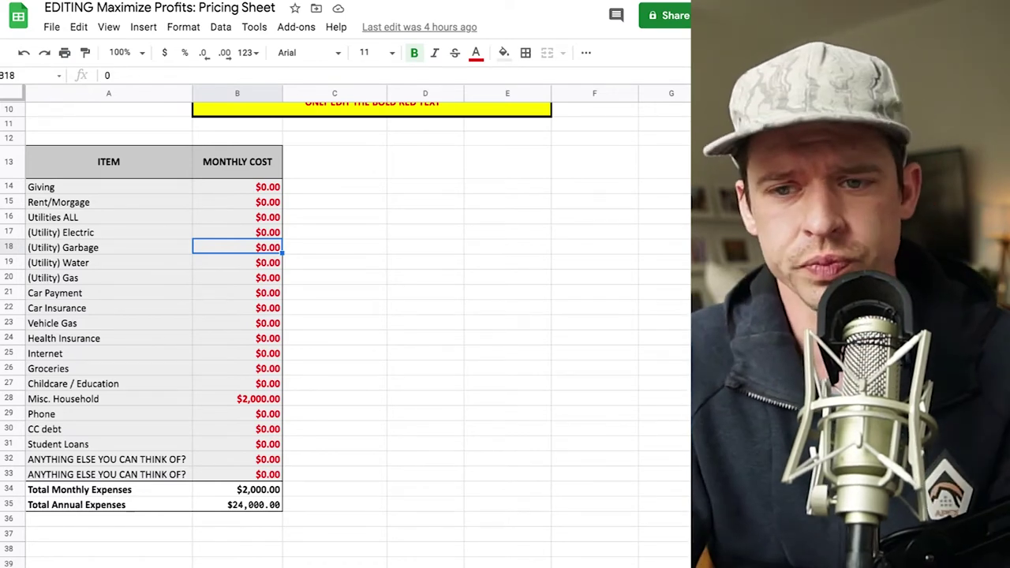
# - Set the monthly cost of Giving to 100 and of Rent/Morgage to 2000
pyautogui.click(246, 189)
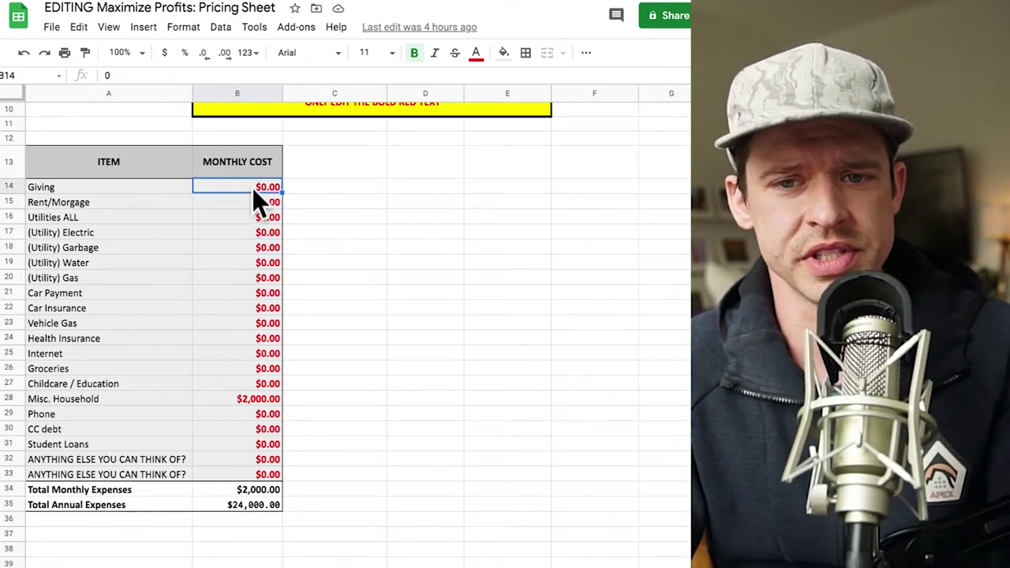
pyautogui.doubleClick(254, 189)
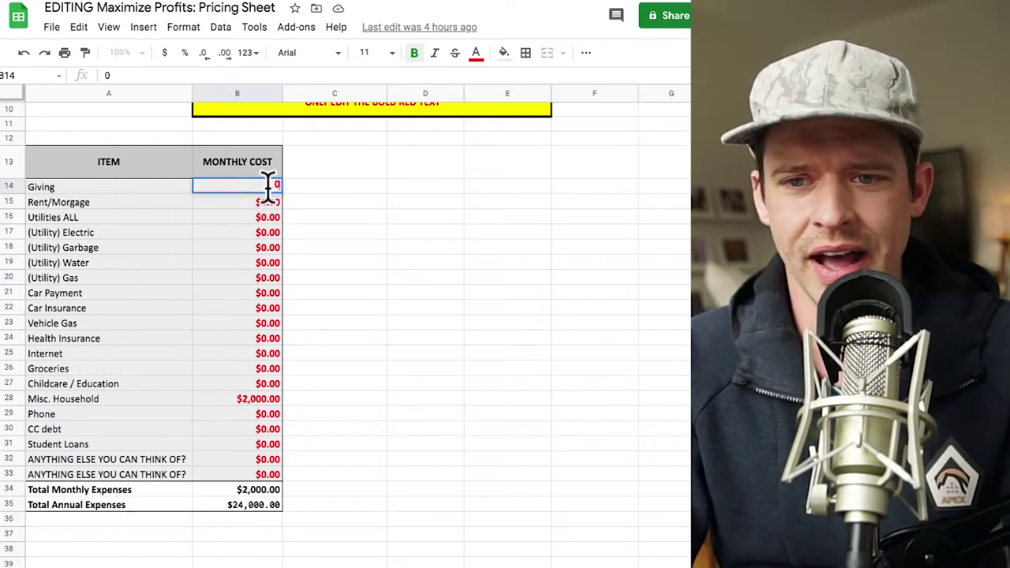
pyautogui.doubleClick(261, 190)
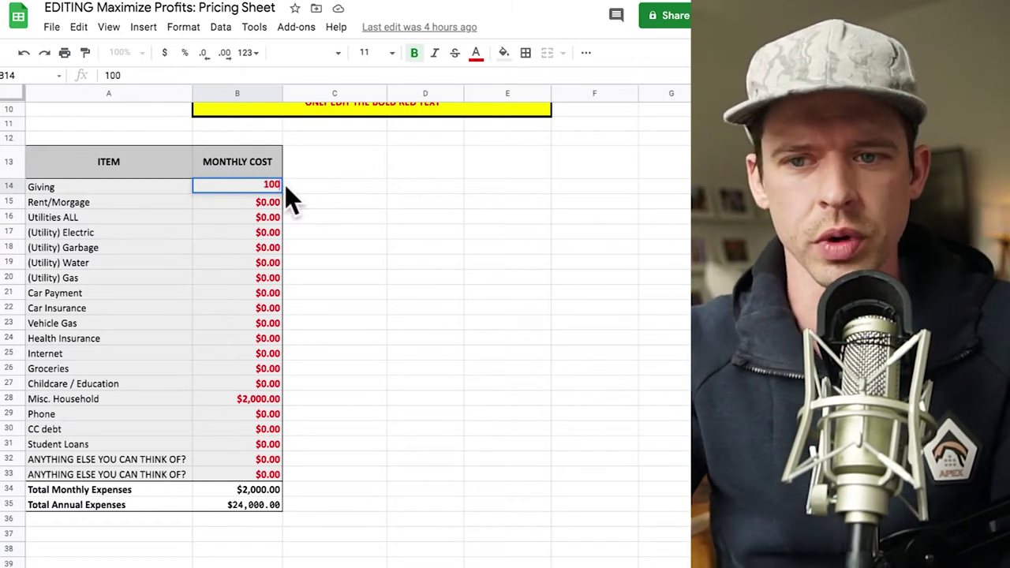
pyautogui.click(299, 217)
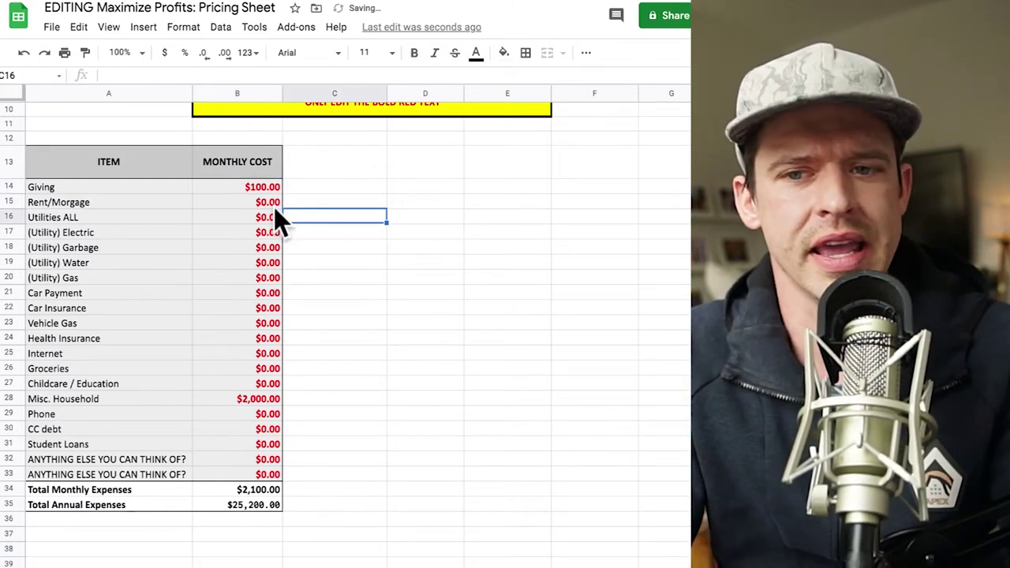
pyautogui.doubleClick(269, 202)
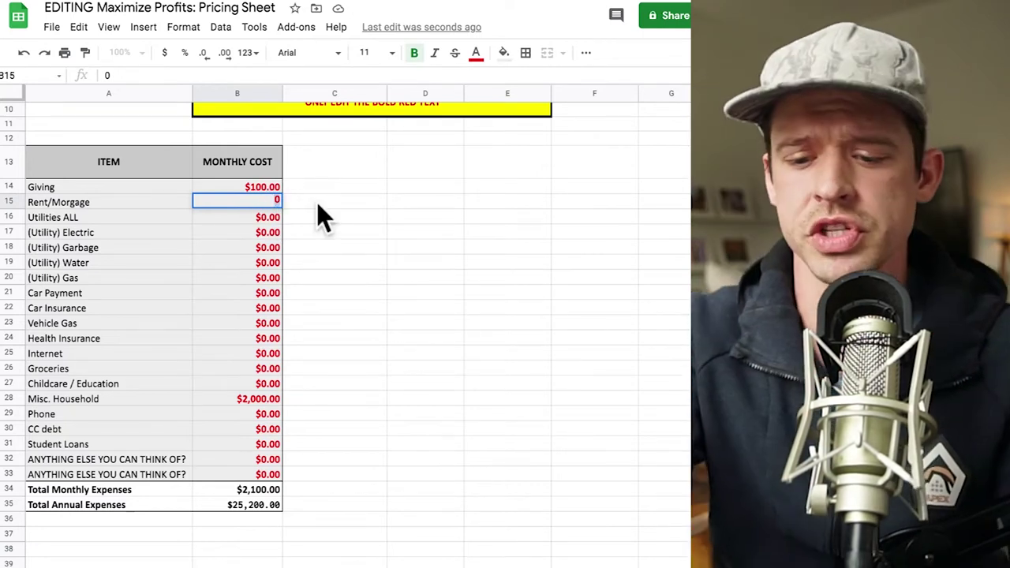
pyautogui.press('BackSpace')
pyautogui.write('2000')
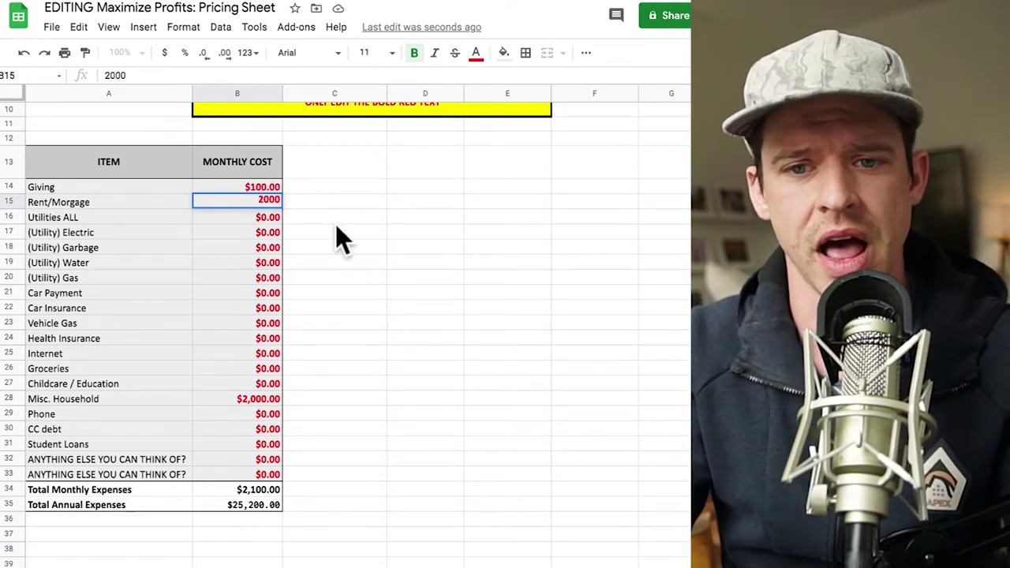
pyautogui.click(336, 221)
# - Set the monthly cost of Utilities ALL to 150, leaving the individual utility rows alone
pyautogui.click(264, 224)
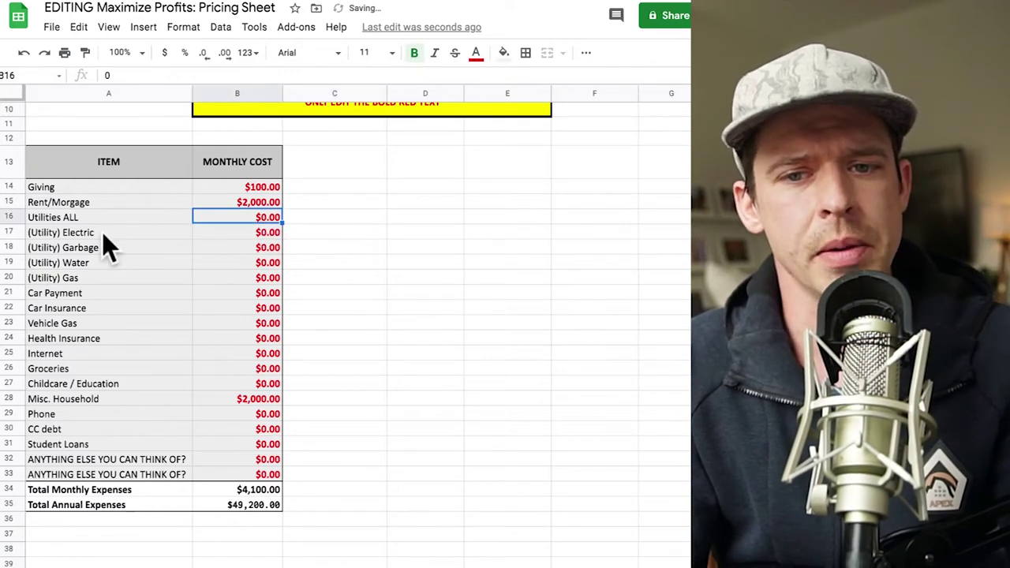
pyautogui.doubleClick(253, 213)
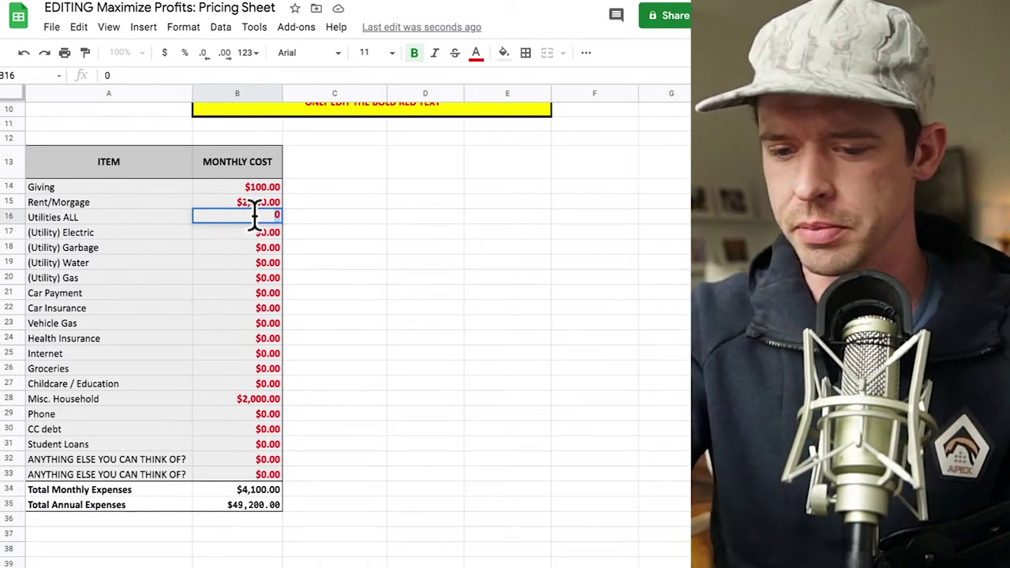
pyautogui.press('BackSpace')
pyautogui.write('150')
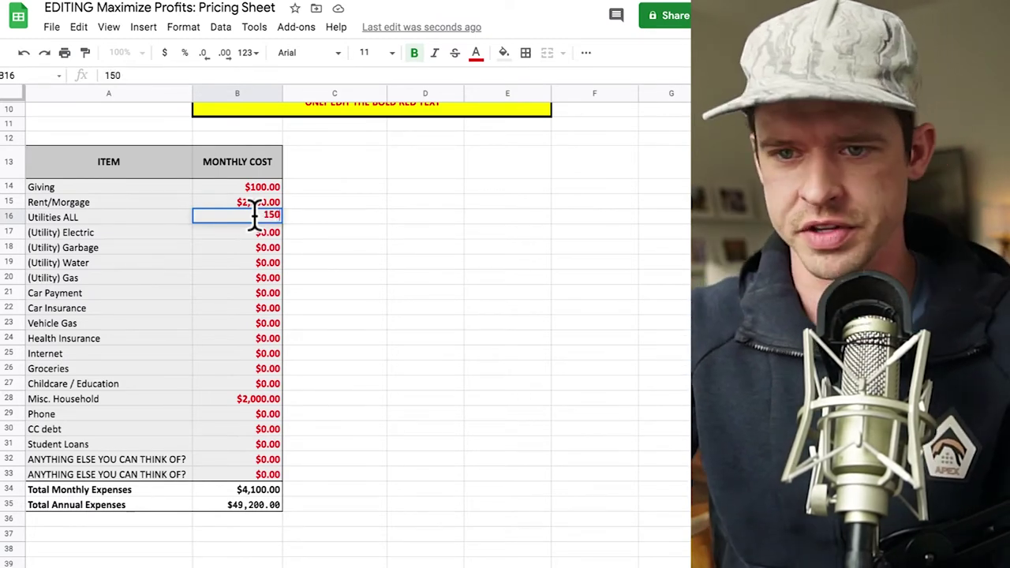
pyautogui.click(406, 306)
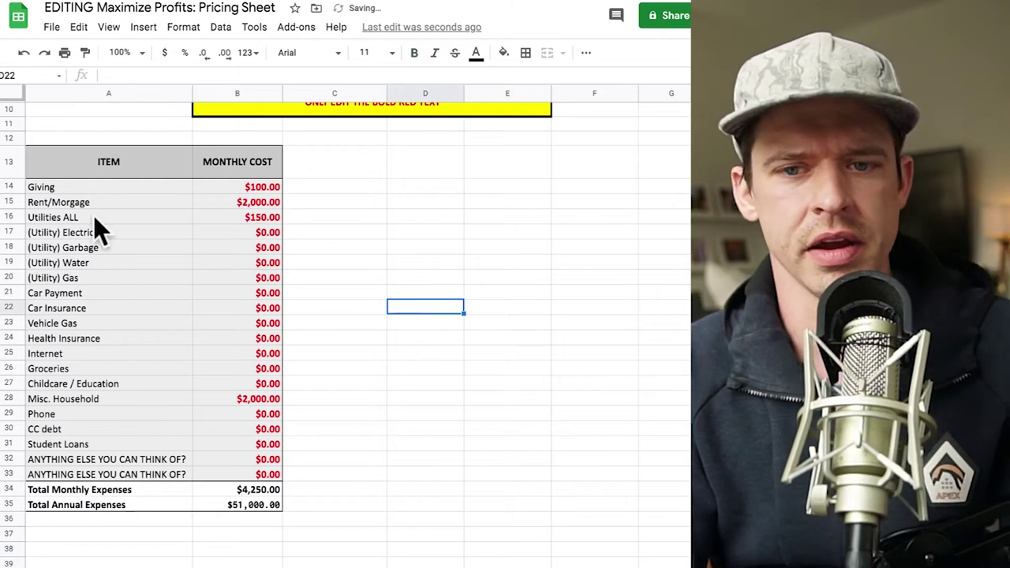
# - Skip the Car Payment row and set the monthly cost of Car Insurance to 100
pyautogui.click(101, 293)
pyautogui.click(247, 292)
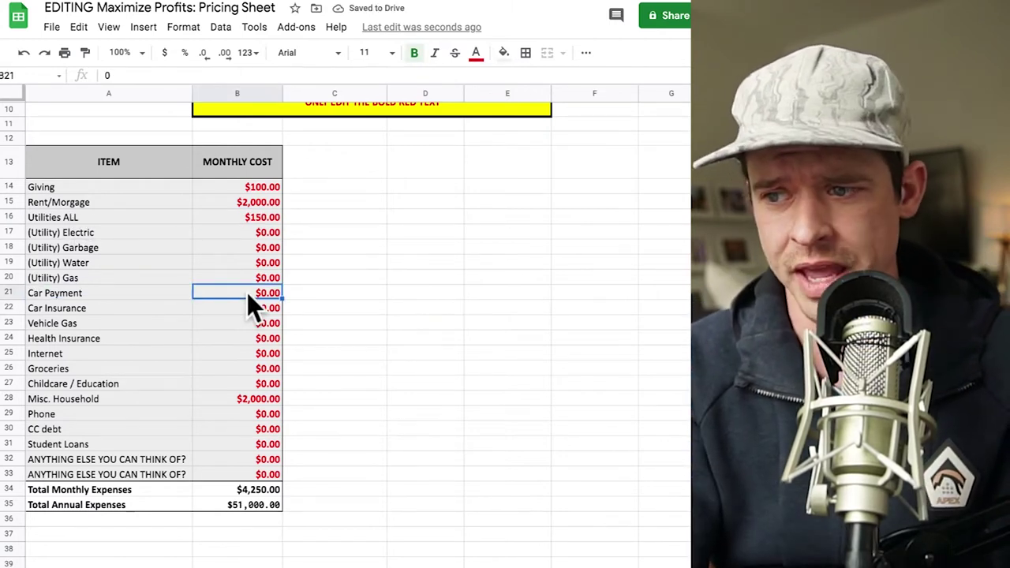
pyautogui.click(249, 309)
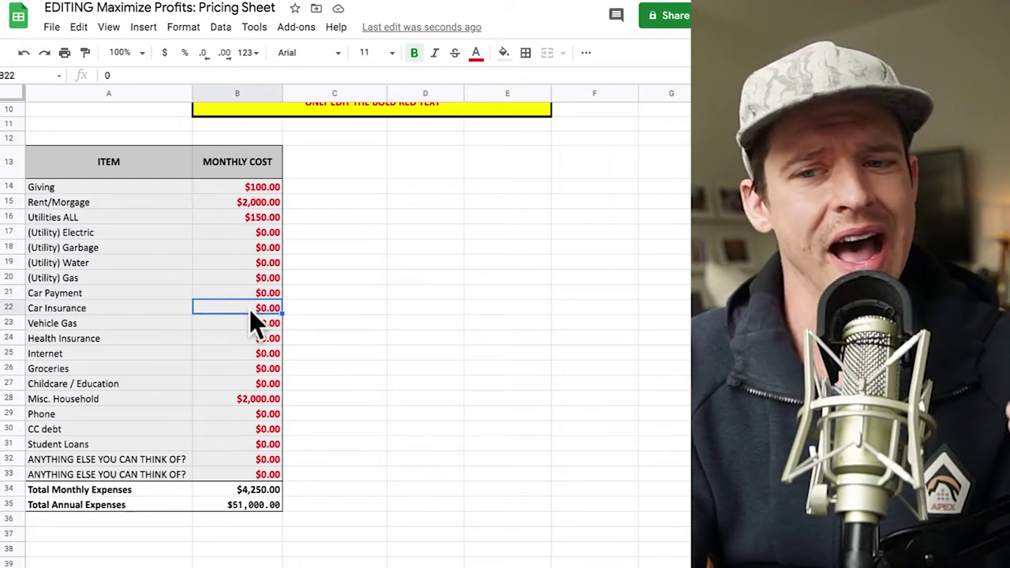
pyautogui.doubleClick(250, 309)
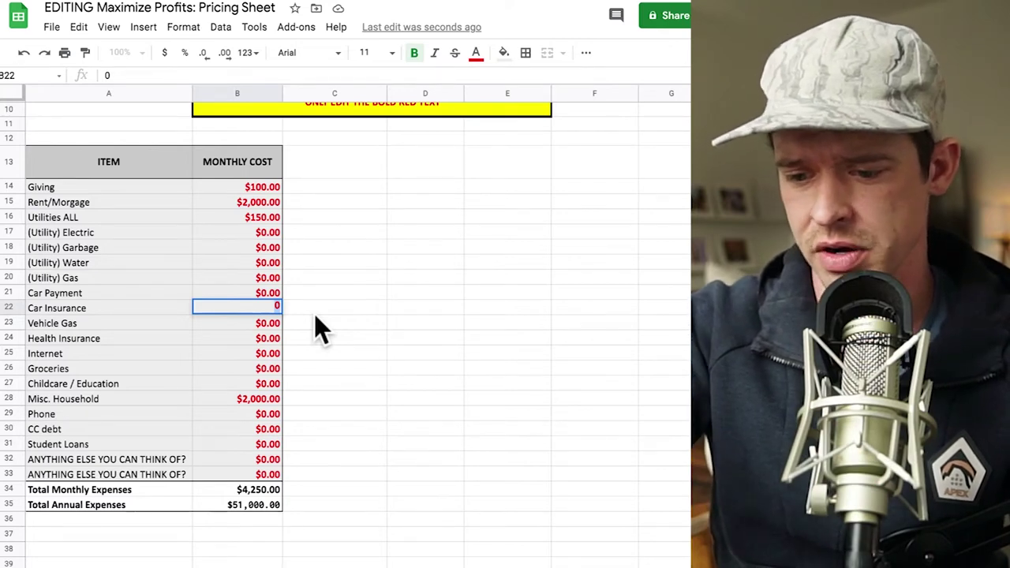
pyautogui.press('BackSpace')
pyautogui.write('100')
pyautogui.click(383, 312)
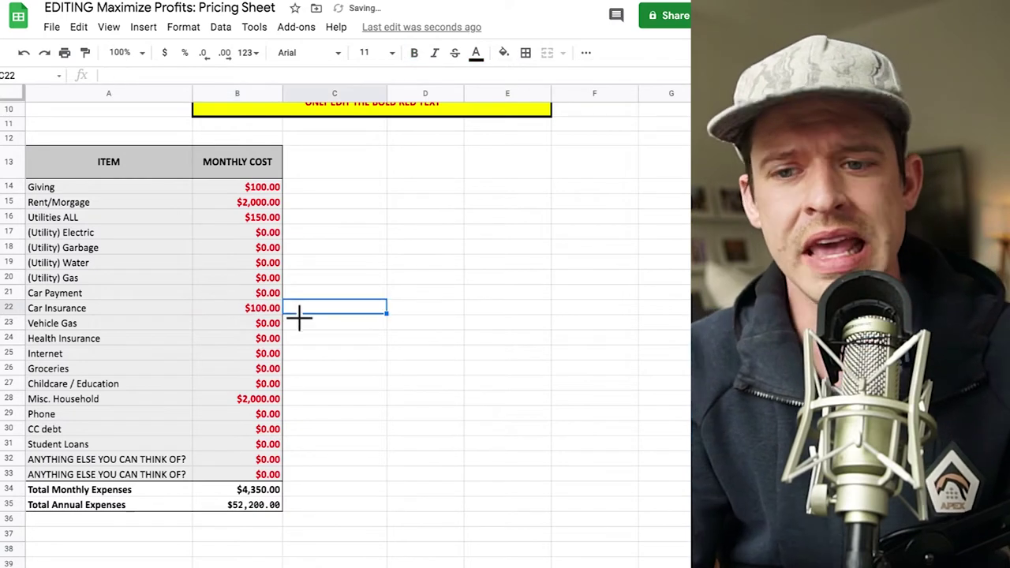
# - Set the monthly cost of Vehicle Gas to 50 and of Health Insurance to 1000
pyautogui.doubleClick(240, 321)
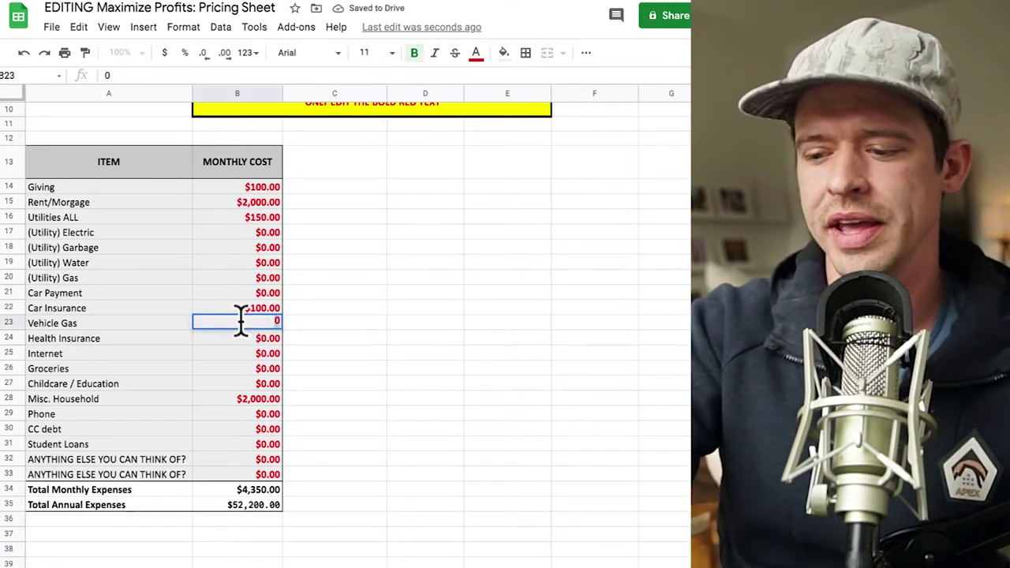
pyautogui.press('BackSpace')
pyautogui.write('50')
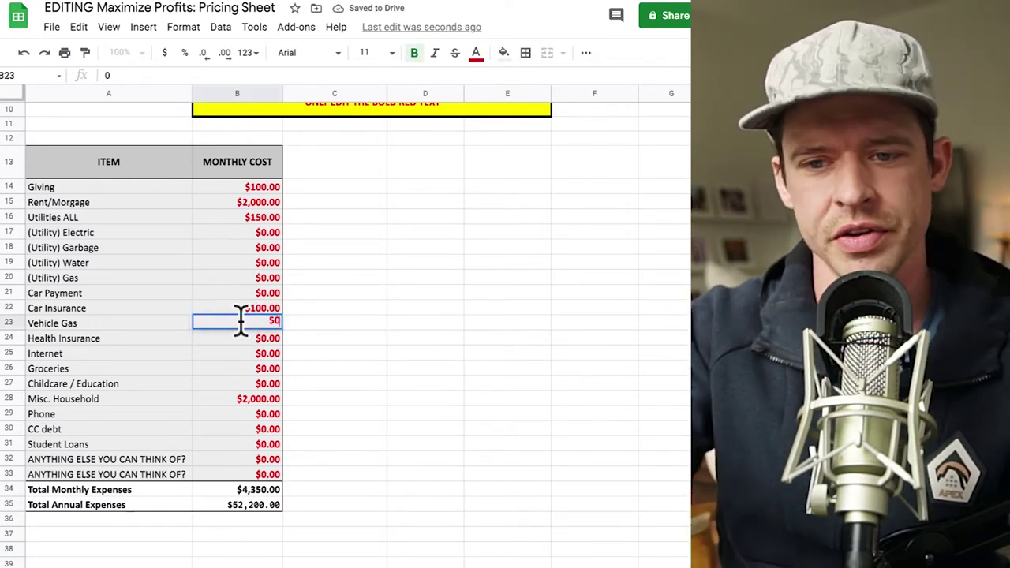
pyautogui.click(314, 356)
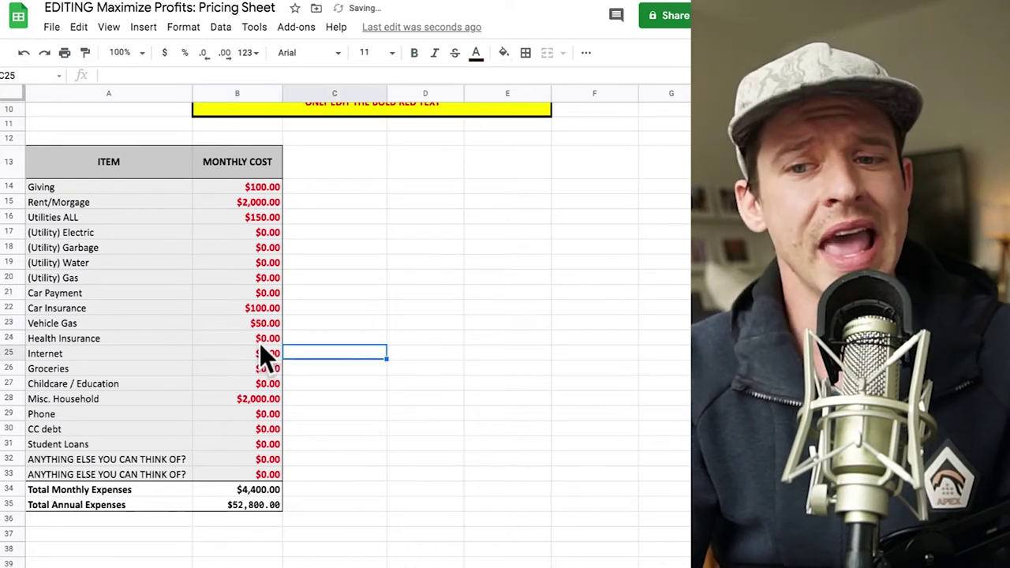
pyautogui.doubleClick(266, 339)
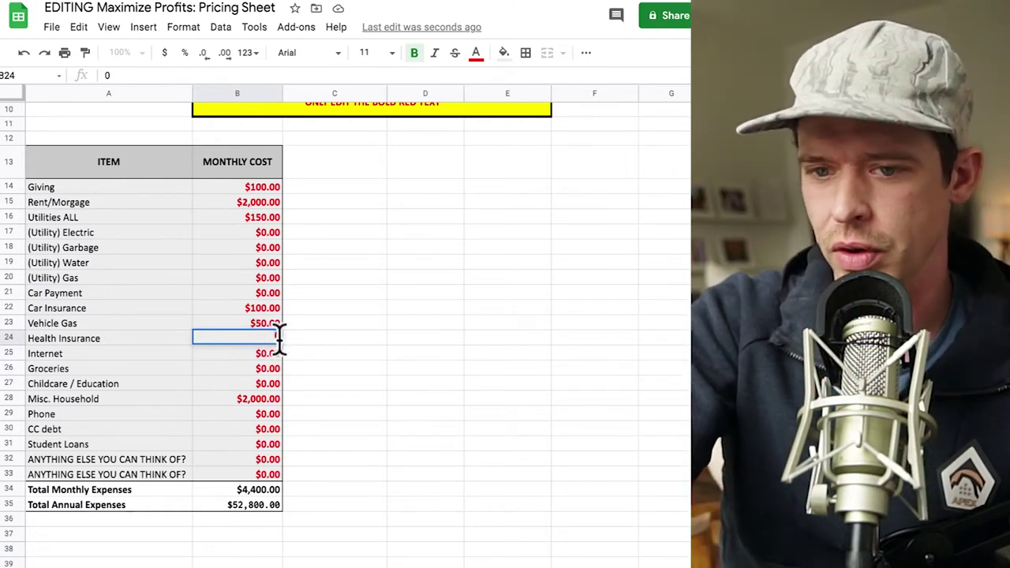
pyautogui.write('1000')
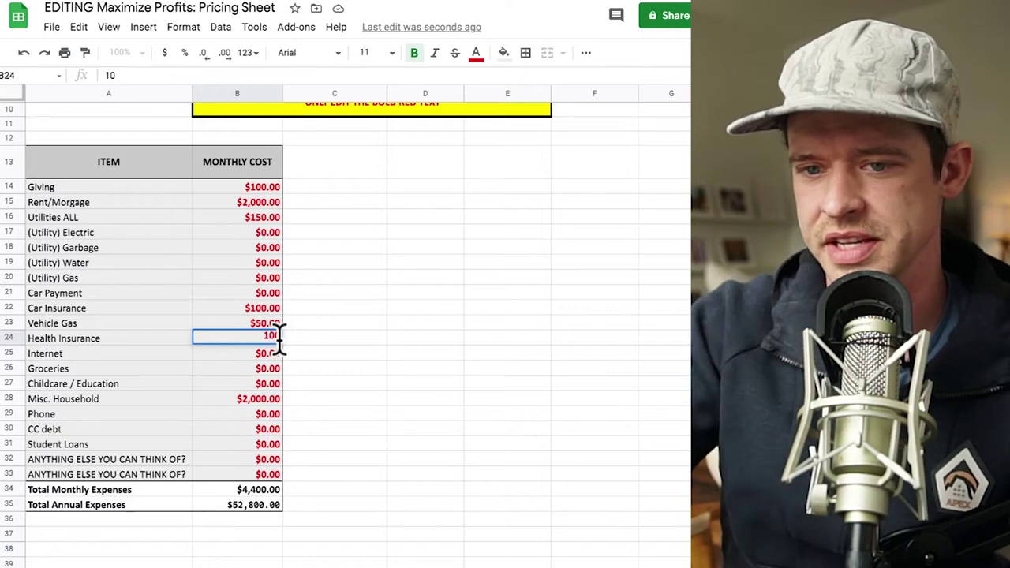
pyautogui.click(378, 398)
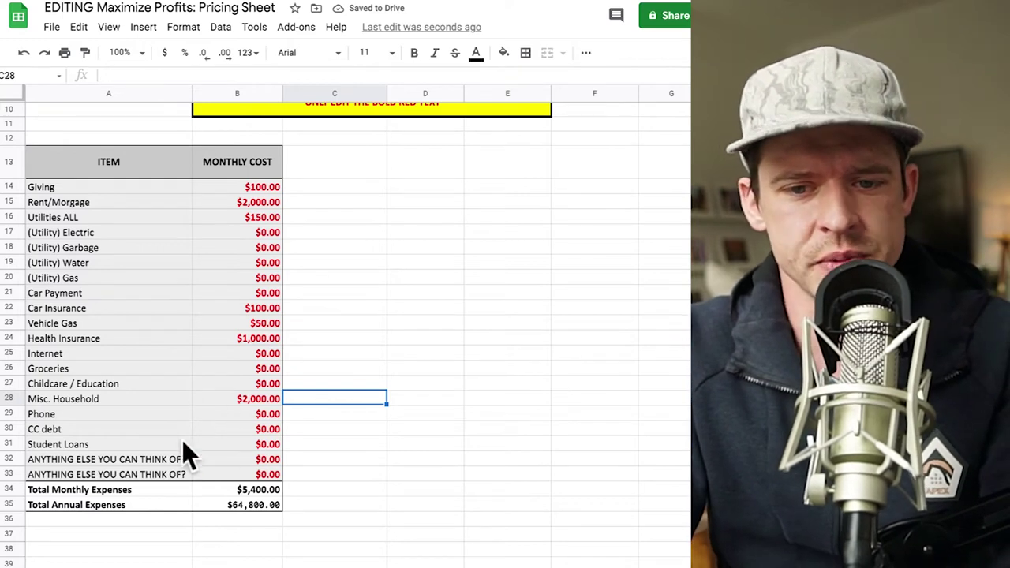
# - Set the monthly cost of Phone to 100
pyautogui.click(234, 416)
pyautogui.doubleClick(260, 416)
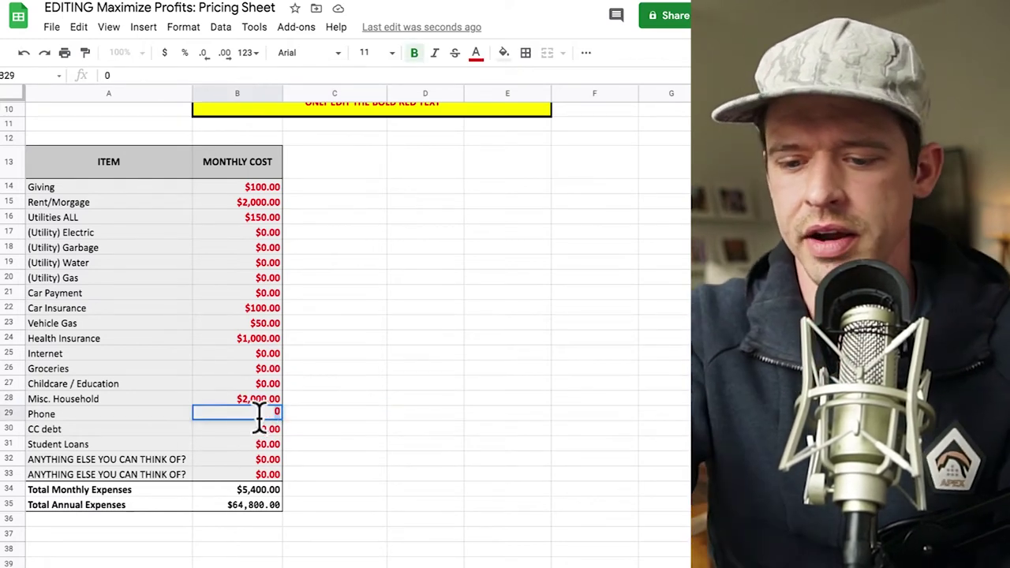
pyautogui.write('100')
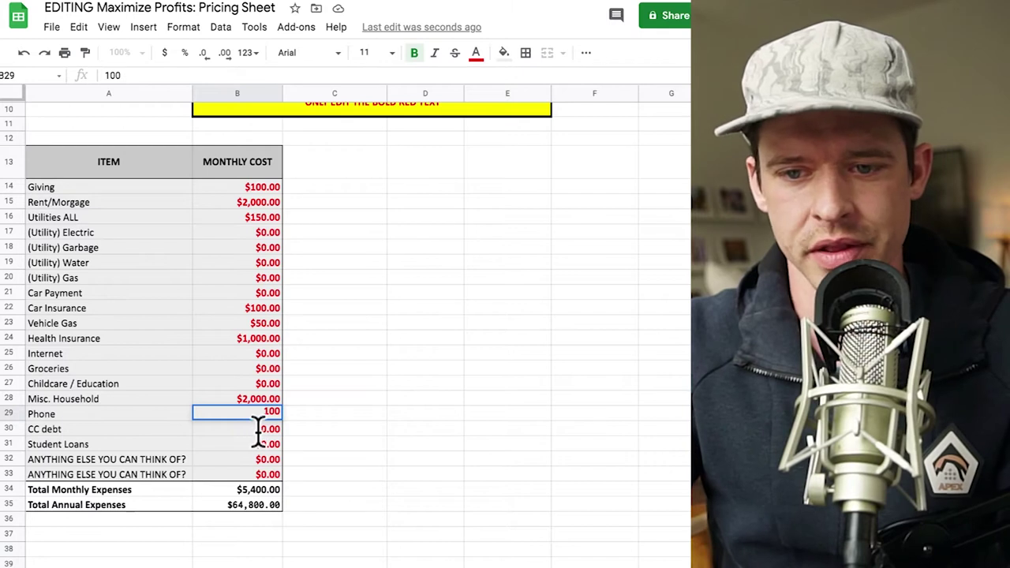
pyautogui.press('Return')
# - Skip the Student Loans row and set the monthly cost of Groceries to 400
pyautogui.click(258, 440)
pyautogui.doubleClick(258, 445)
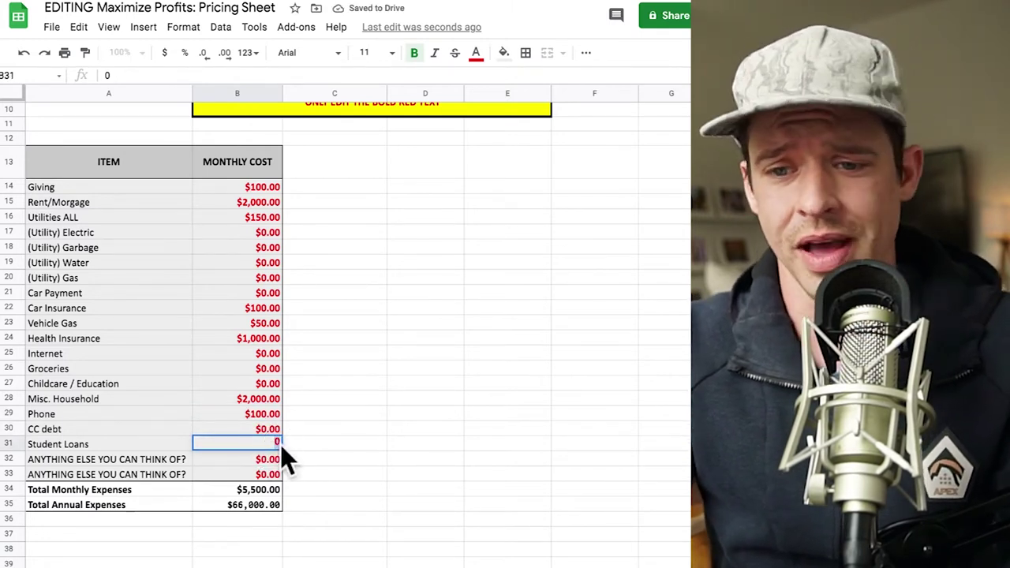
pyautogui.click(356, 444)
pyautogui.click(250, 366)
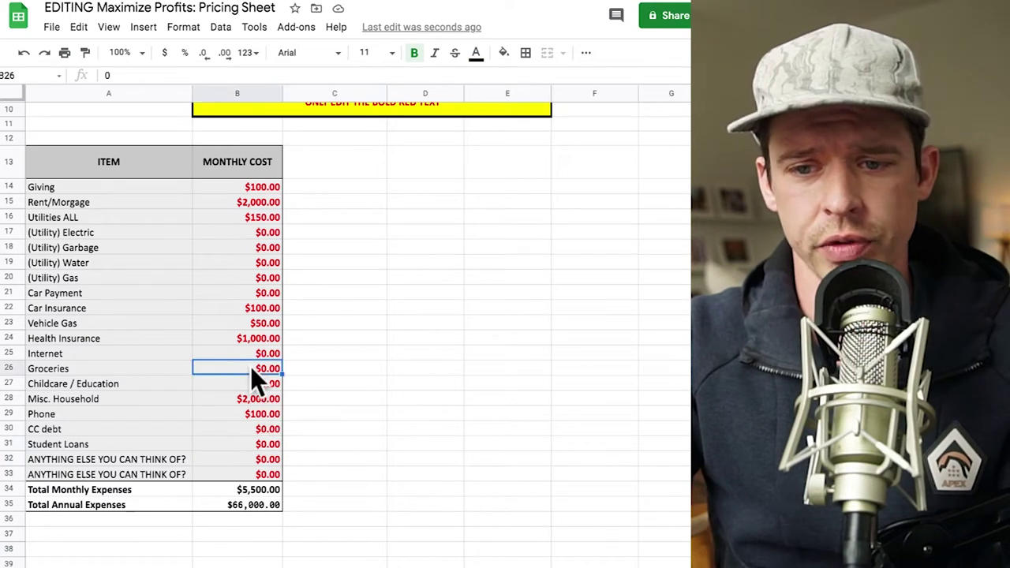
pyautogui.doubleClick(250, 366)
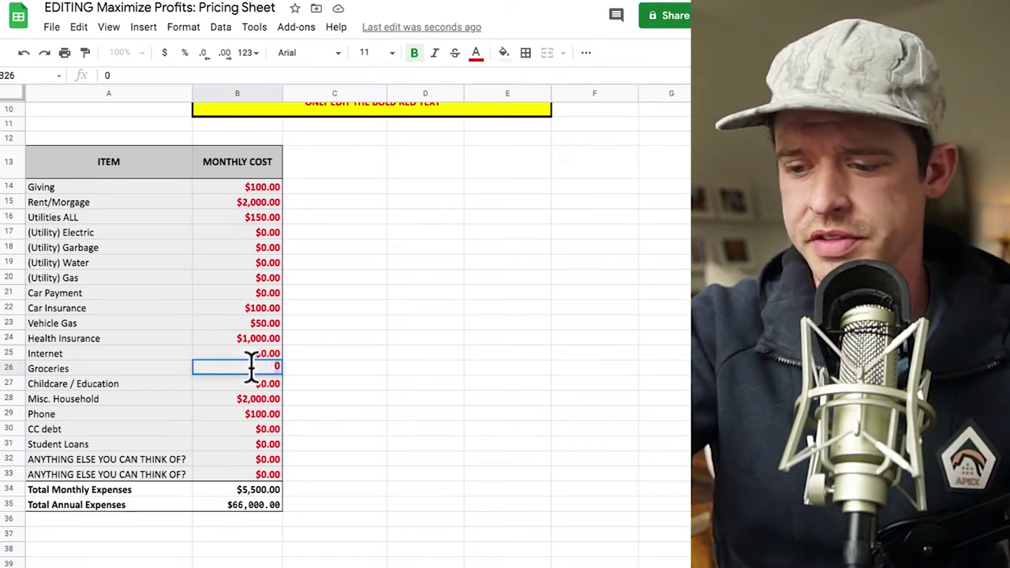
pyautogui.write('400')
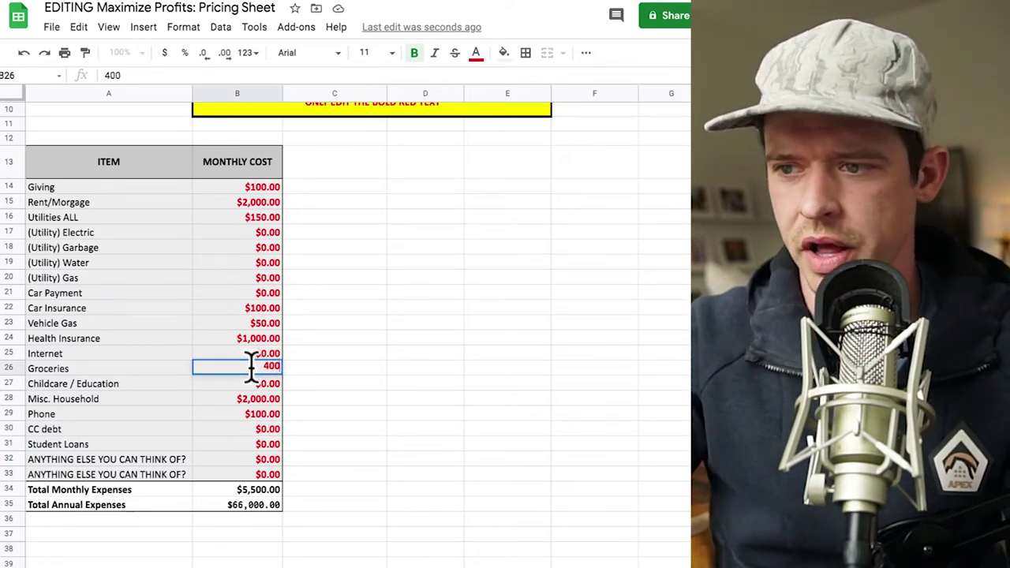
pyautogui.click(412, 398)
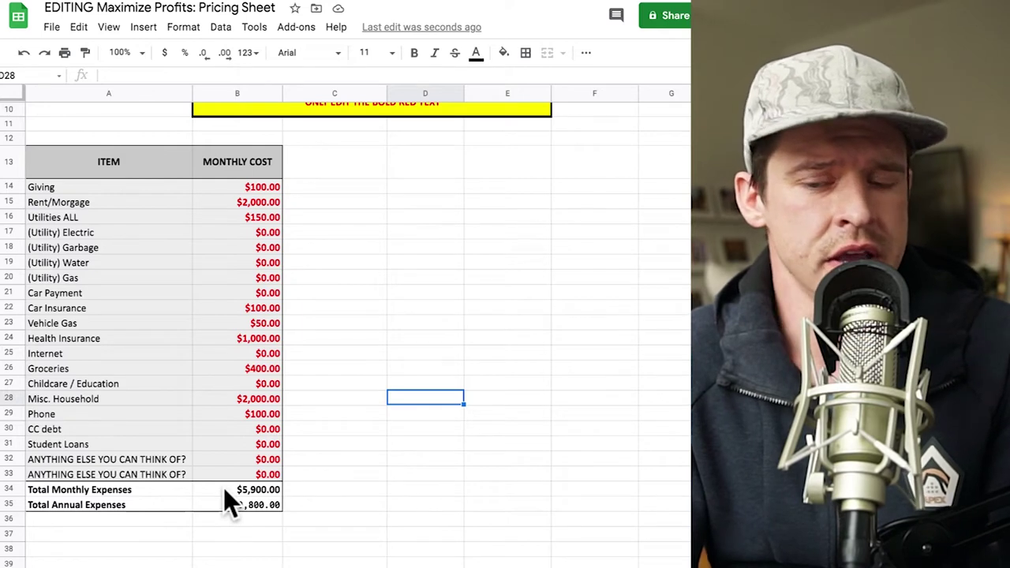
# - Examine the Total Annual Expenses formula and the personal expense totals carried over to the overview sheet
pyautogui.click(250, 505)
pyautogui.doubleClick(251, 506)
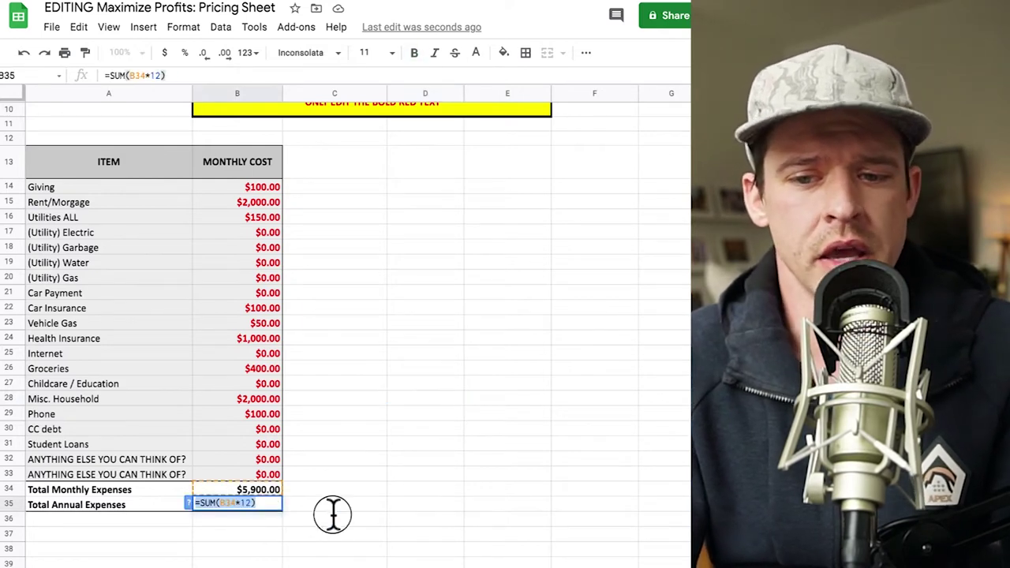
pyautogui.click(334, 516)
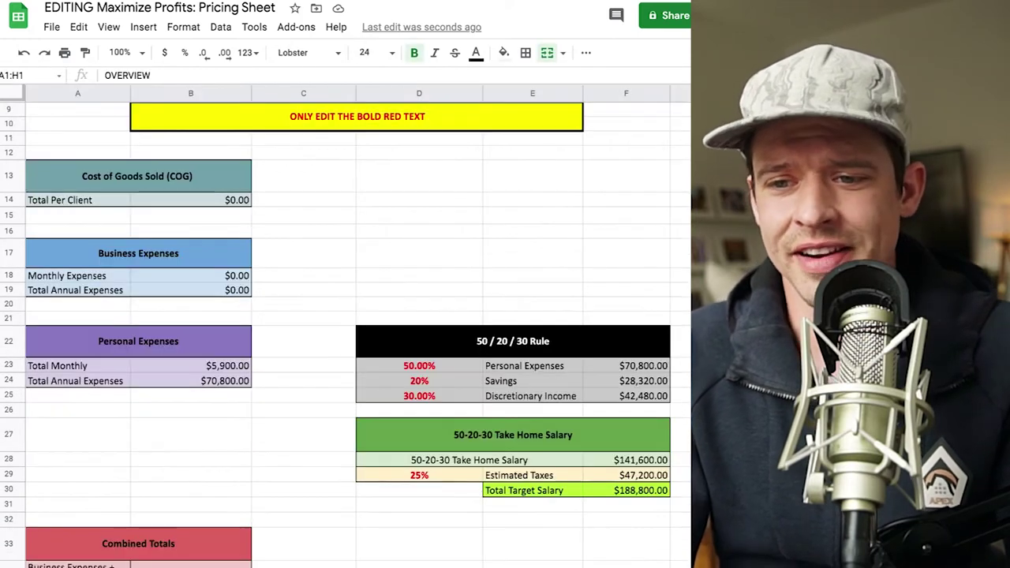
pyautogui.hscroll(2, 502, 311)
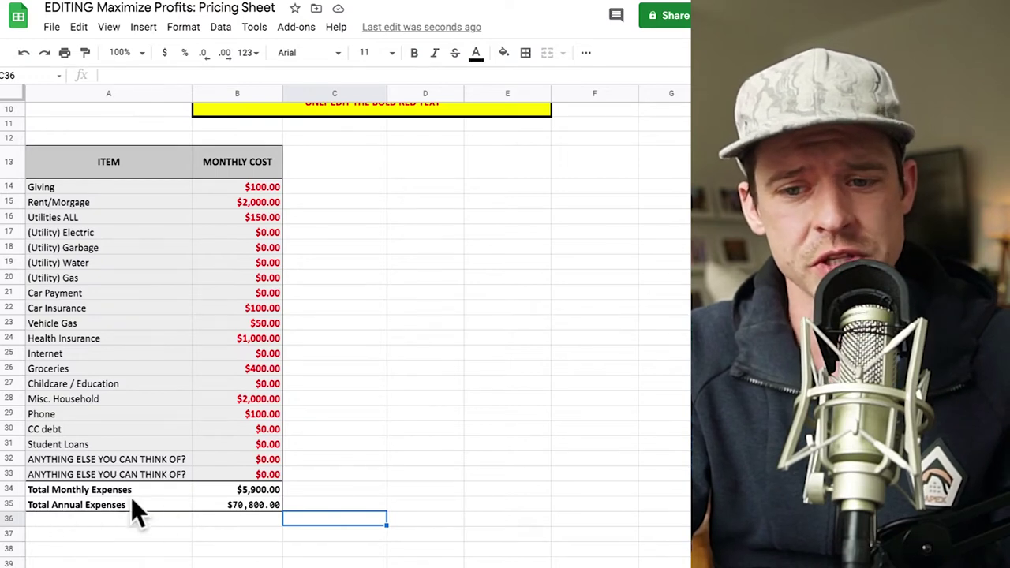
pyautogui.doubleClick(223, 503)
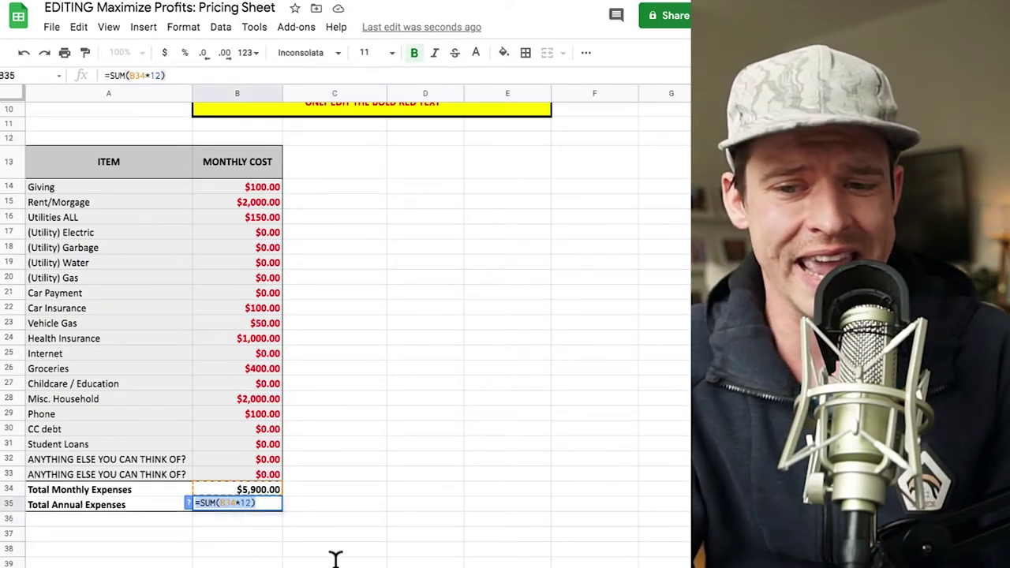
pyautogui.click(334, 558)
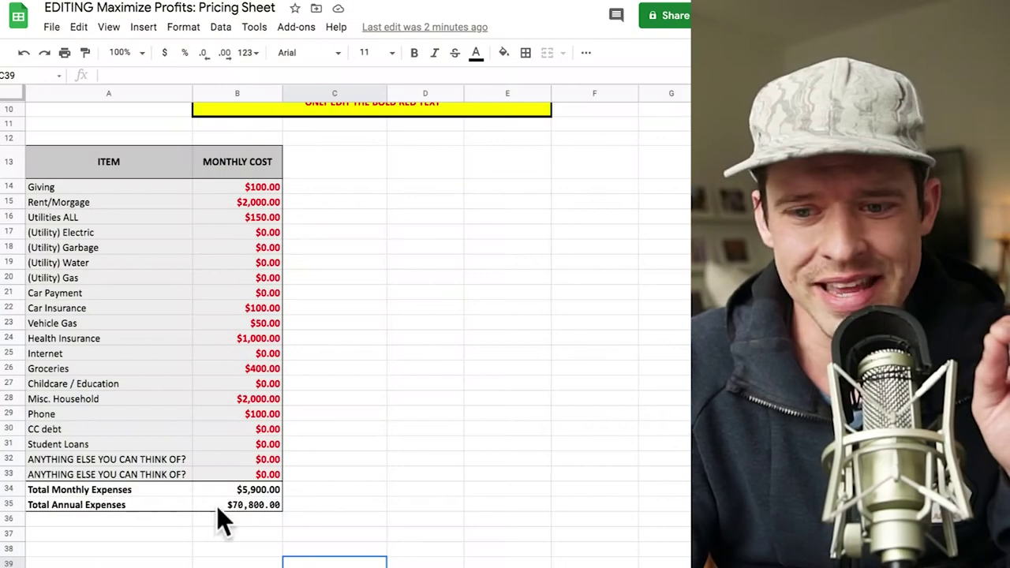
pyautogui.doubleClick(248, 505)
pyautogui.click(292, 505)
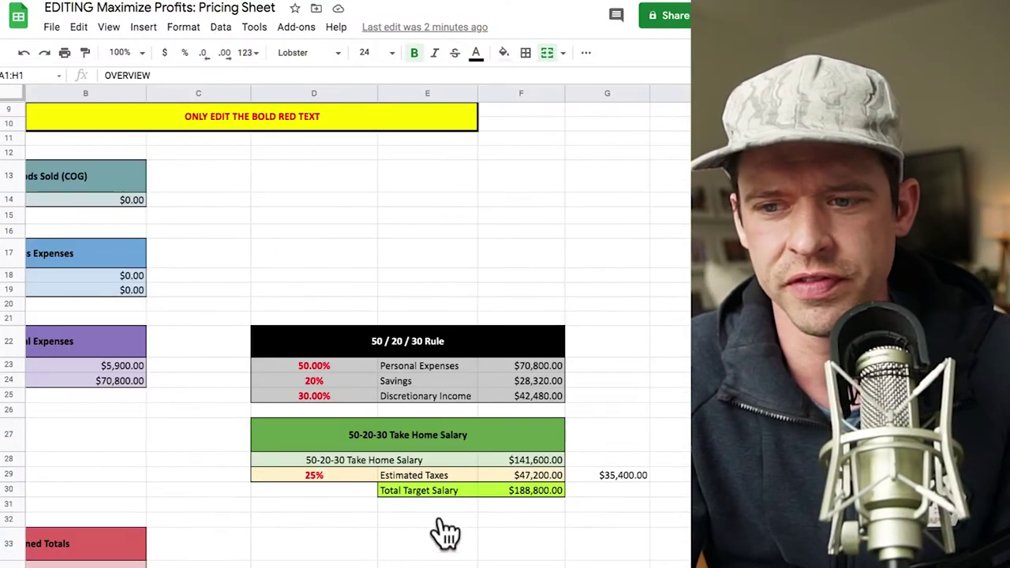
# - Review the Personal Expenses, Savings and Discretionary Income rows of the 50 / 20 / 30 Rule table on the overview sheet
pyautogui.click(595, 395)
pyautogui.click(323, 383)
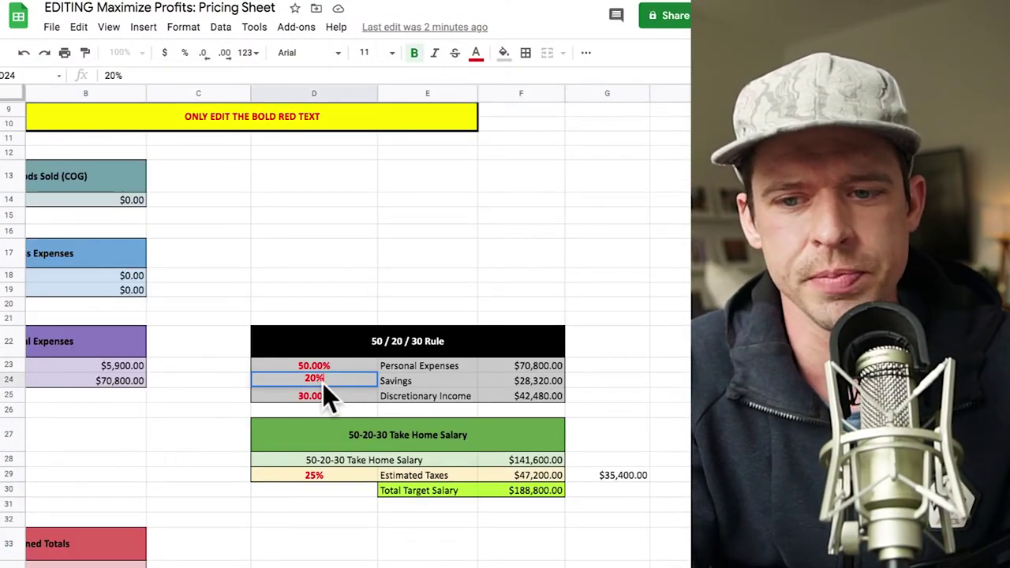
pyautogui.click(231, 365)
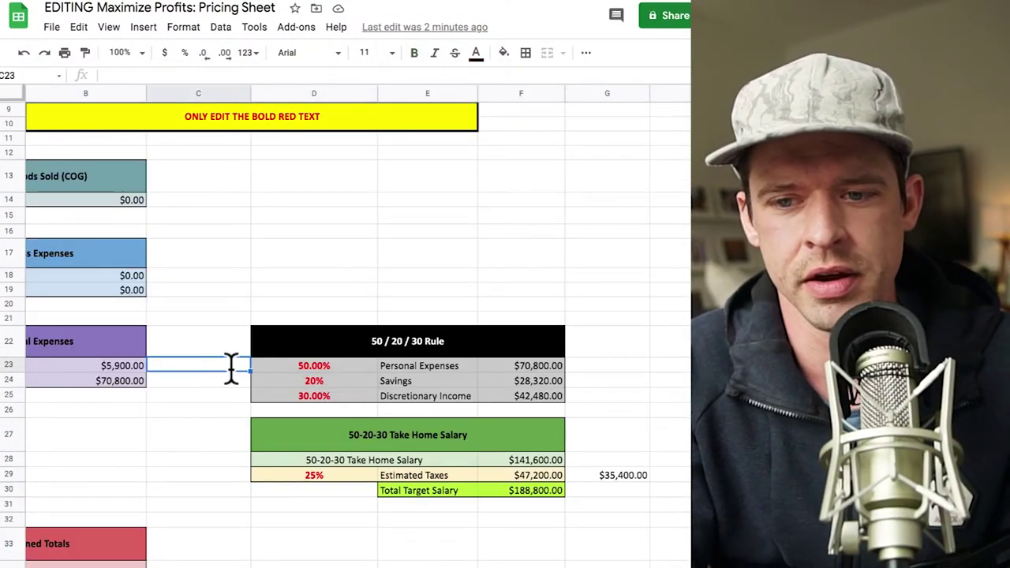
pyautogui.click(416, 381)
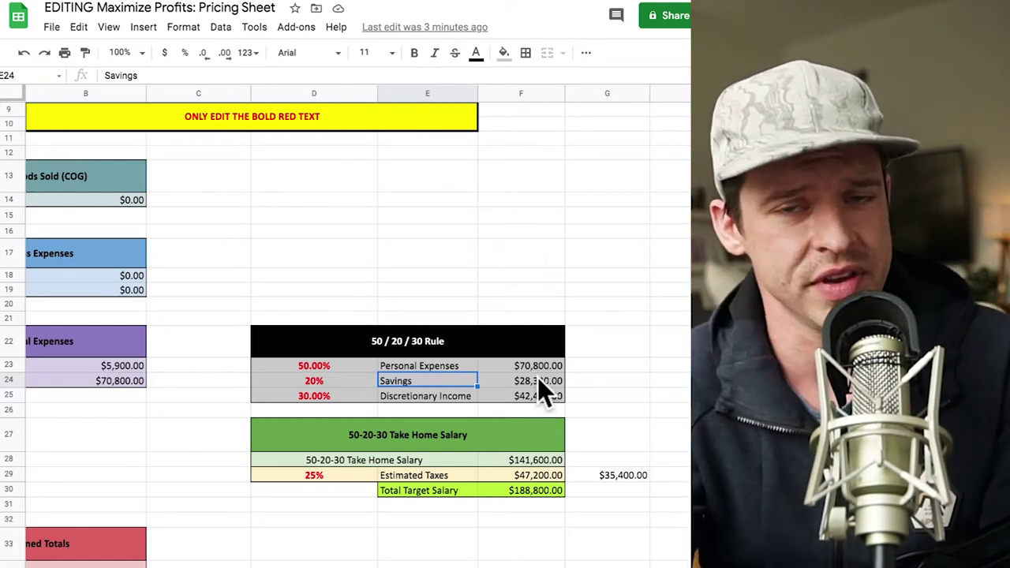
pyautogui.click(538, 380)
pyautogui.doubleClick(539, 380)
pyautogui.click(607, 387)
pyautogui.moveTo(594, 383); pyautogui.dragTo(303, 391)
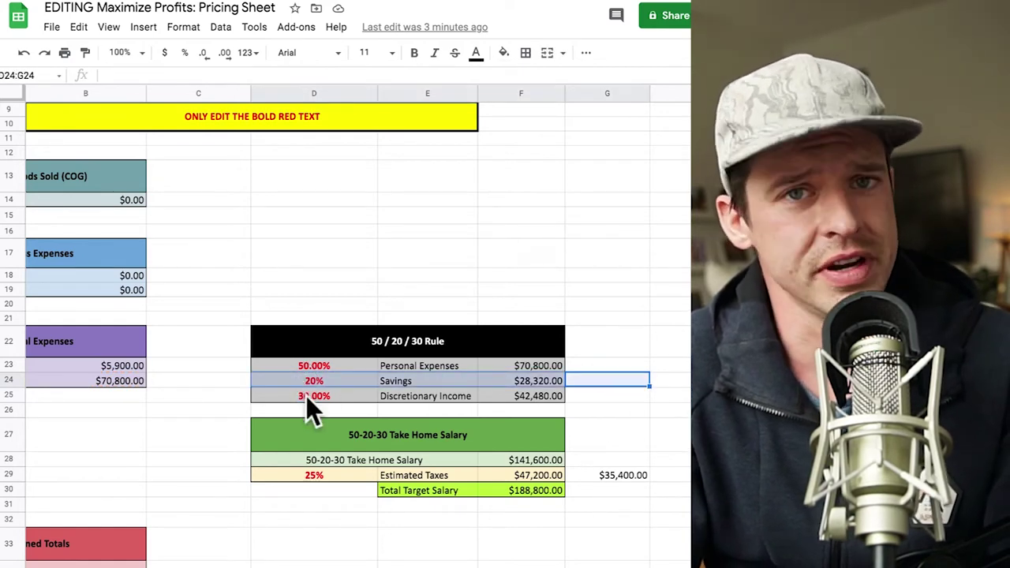
pyautogui.click(409, 398)
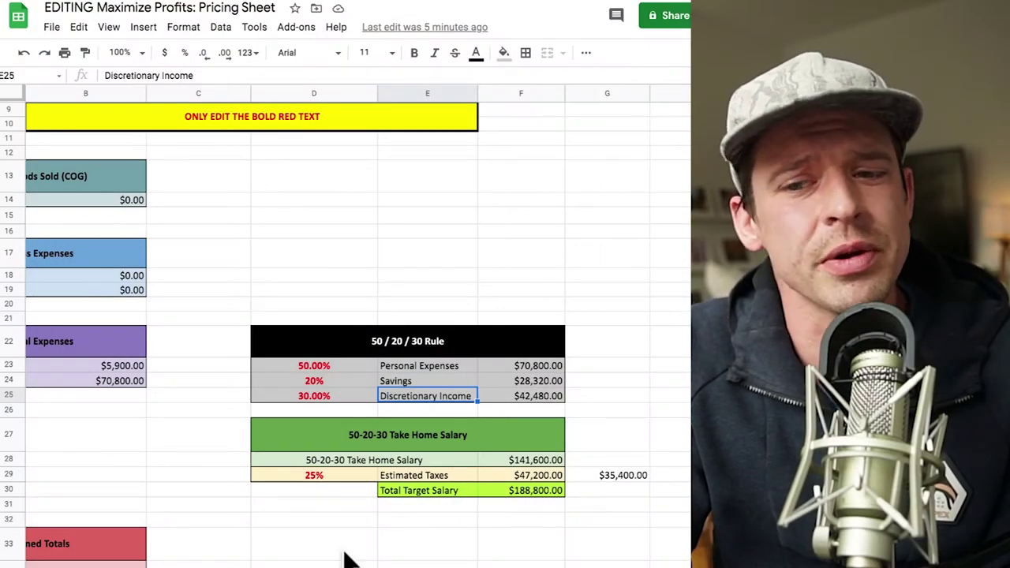
# - Try 10% for both Savings and Discretionary Income in the 50 / 20 / 30 Rule table
pyautogui.click(314, 379)
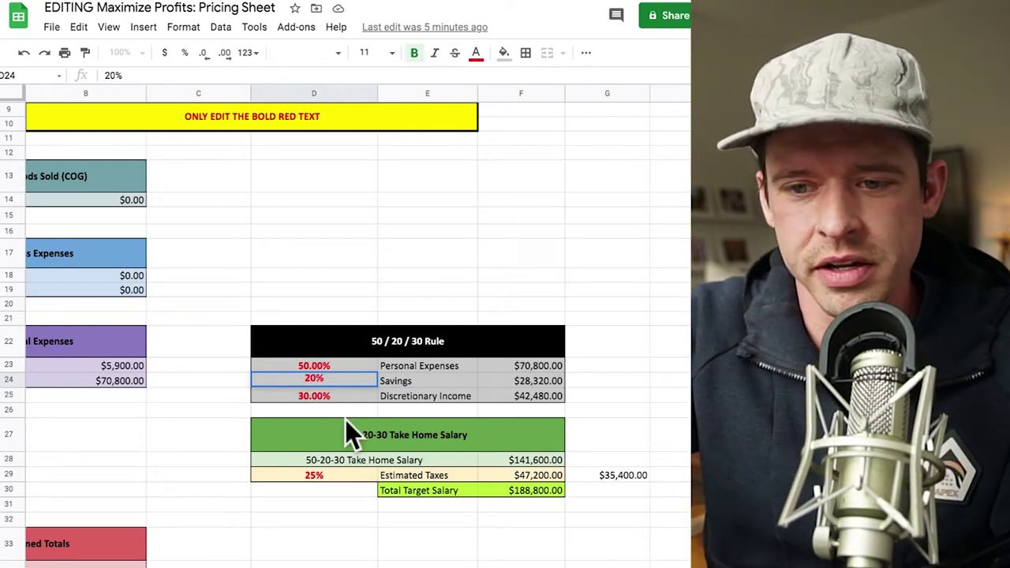
pyautogui.write('10%')
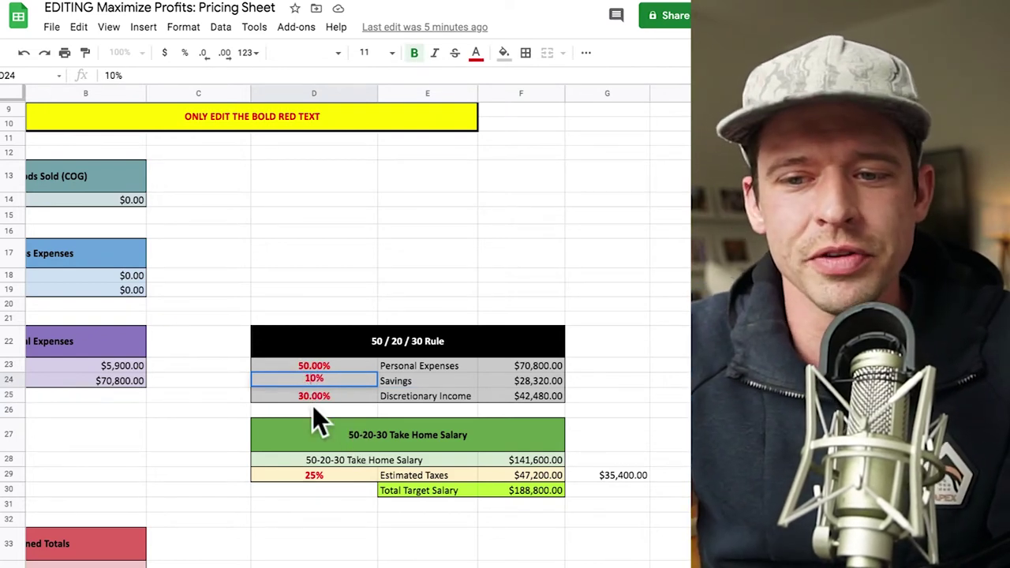
pyautogui.click(308, 396)
pyautogui.write('0')
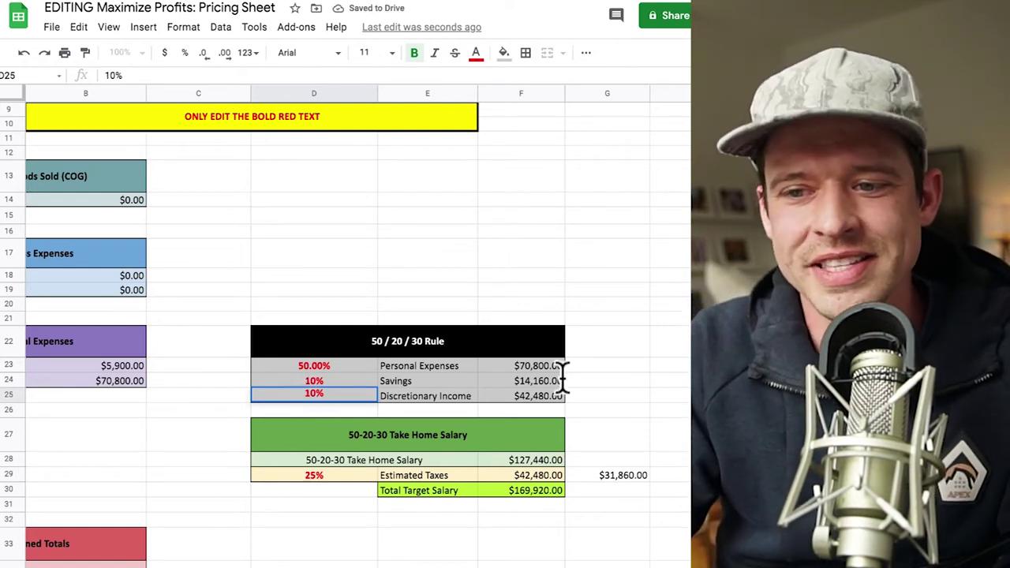
pyautogui.click(663, 380)
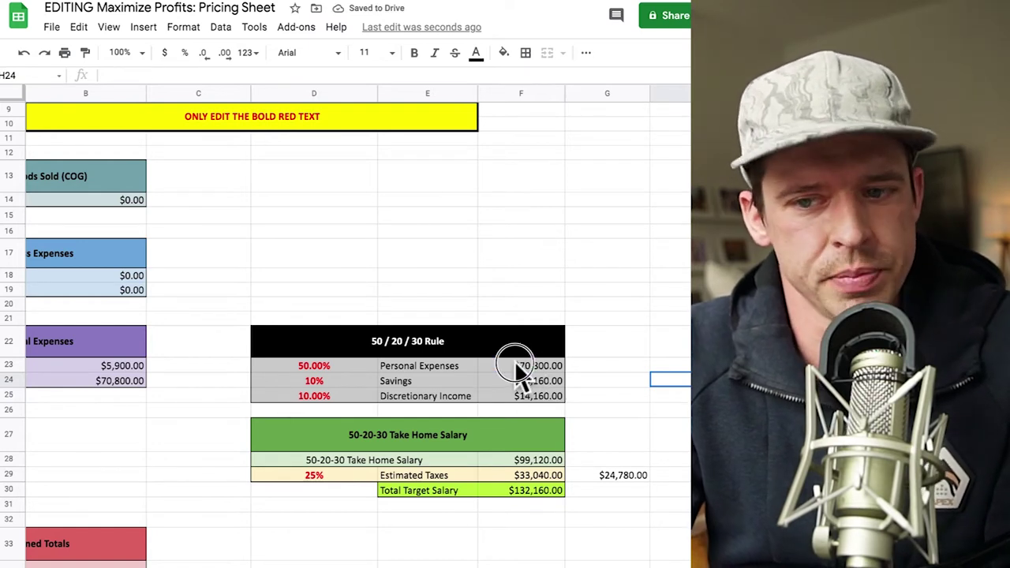
# - Inspect the formula behind the Savings amount in the 50 / 20 / 30 Rule table
pyautogui.click(517, 365)
pyautogui.click(516, 379)
pyautogui.doubleClick(516, 379)
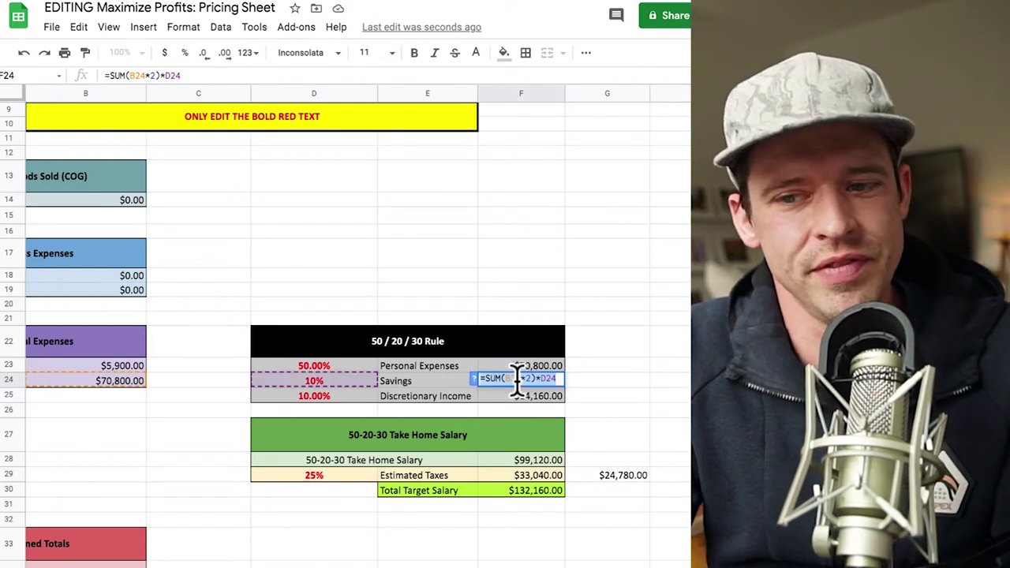
pyautogui.click(642, 378)
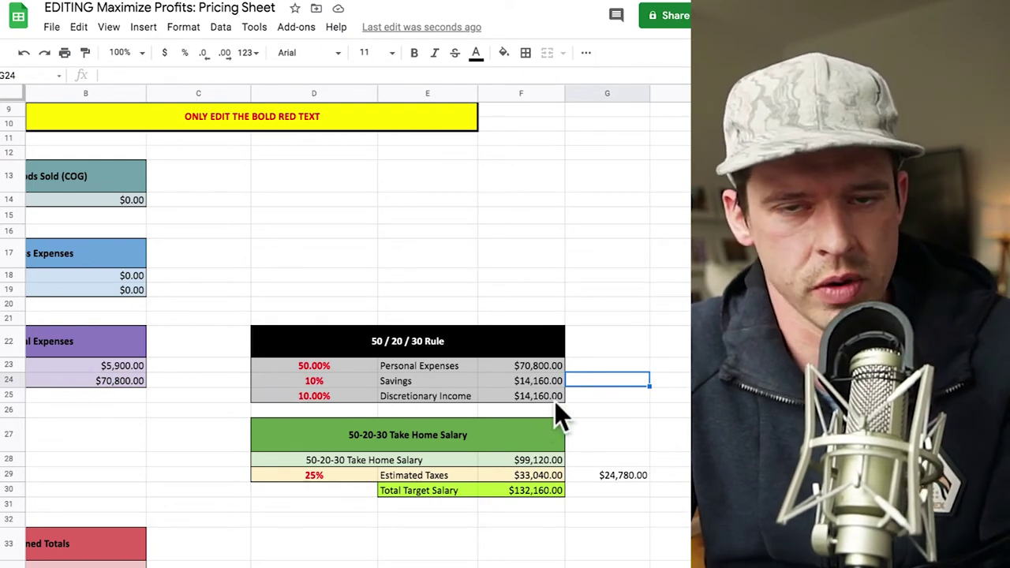
# - Try a Discretionary Income share of 5% in the 50 / 20 / 30 Rule table
pyautogui.click(313, 398)
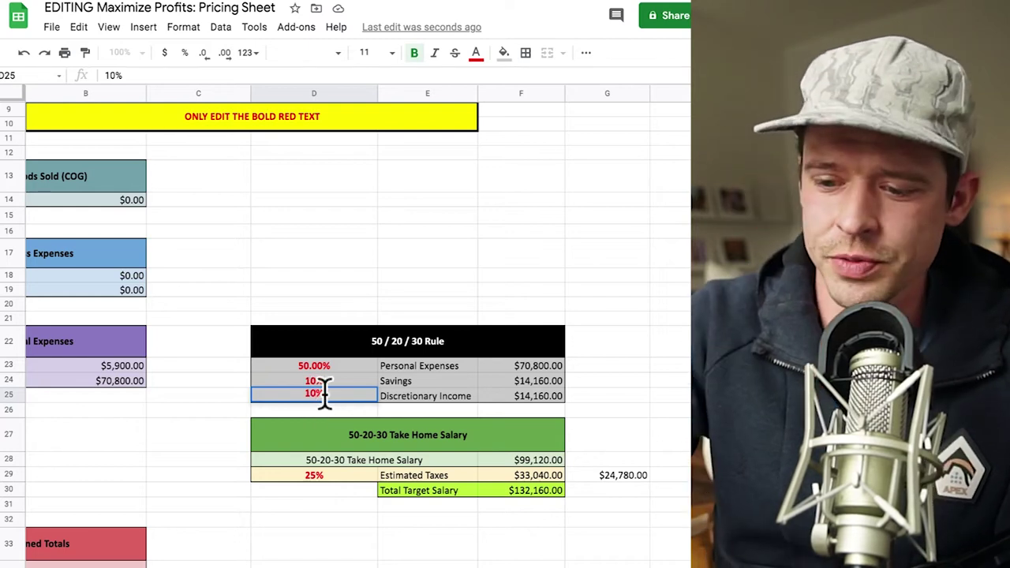
pyautogui.write('5')
pyautogui.press('Return')
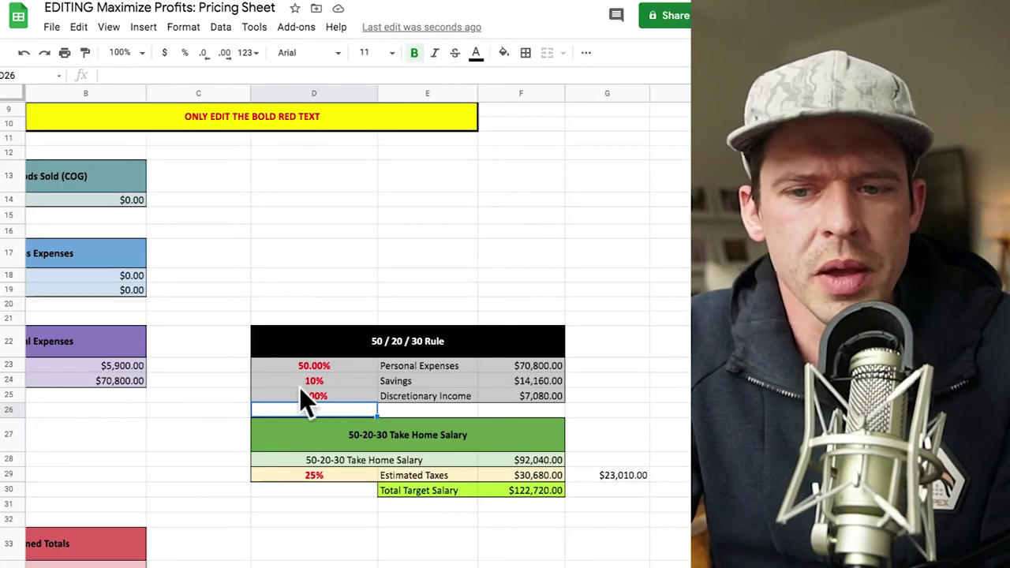
# - Set Savings back to 20% and Discretionary Income back to 30% in the 50 / 20 / 30 Rule table
pyautogui.click(308, 383)
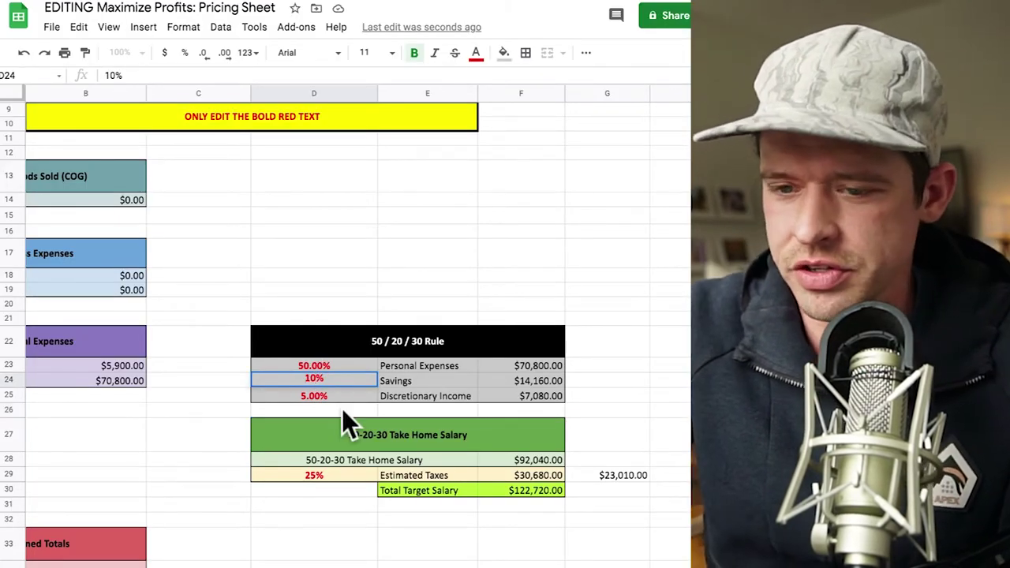
pyautogui.press('BackSpace')
pyautogui.write('2')
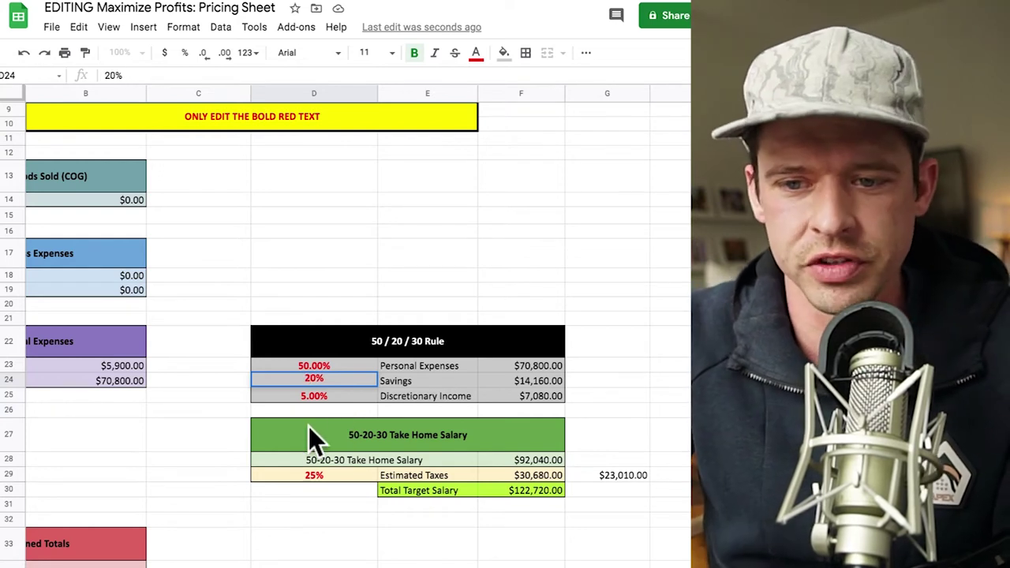
pyautogui.doubleClick(304, 395)
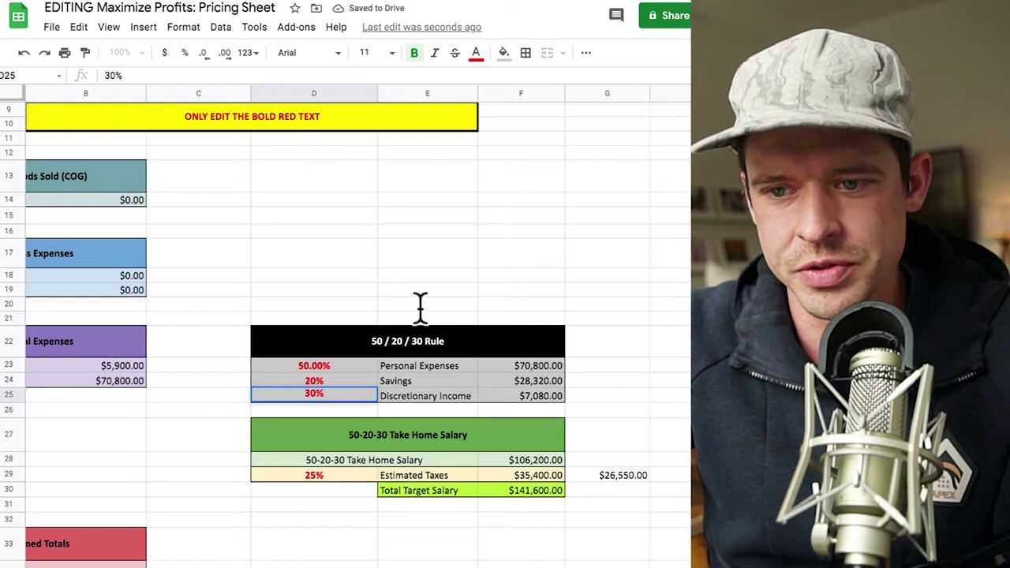
pyautogui.click(444, 290)
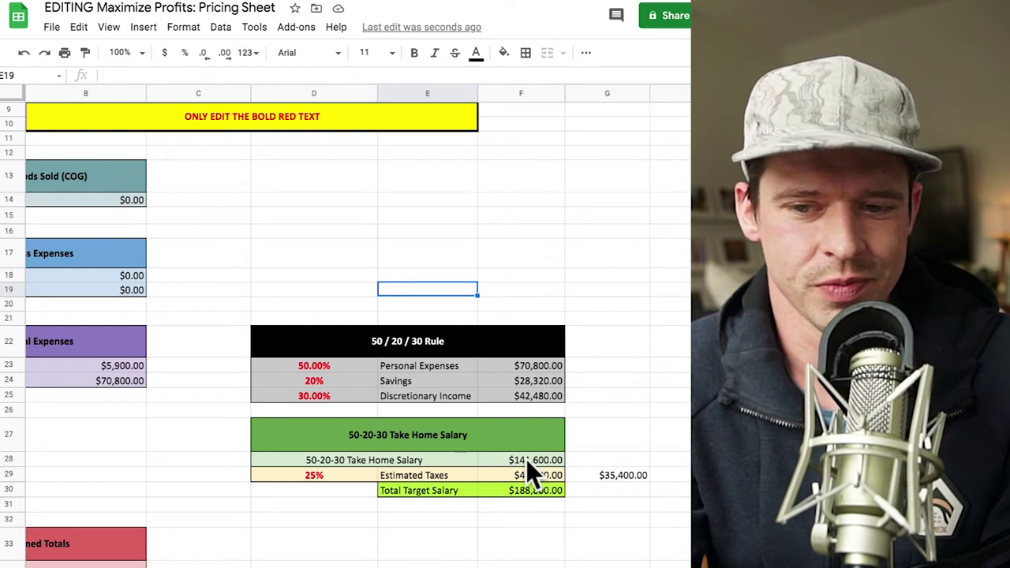
# - Set the Estimated Taxes rate in the 50-20-30 Take Home Salary table to 30%
pyautogui.click(335, 475)
pyautogui.click(319, 463)
pyautogui.click(312, 472)
pyautogui.doubleClick(313, 474)
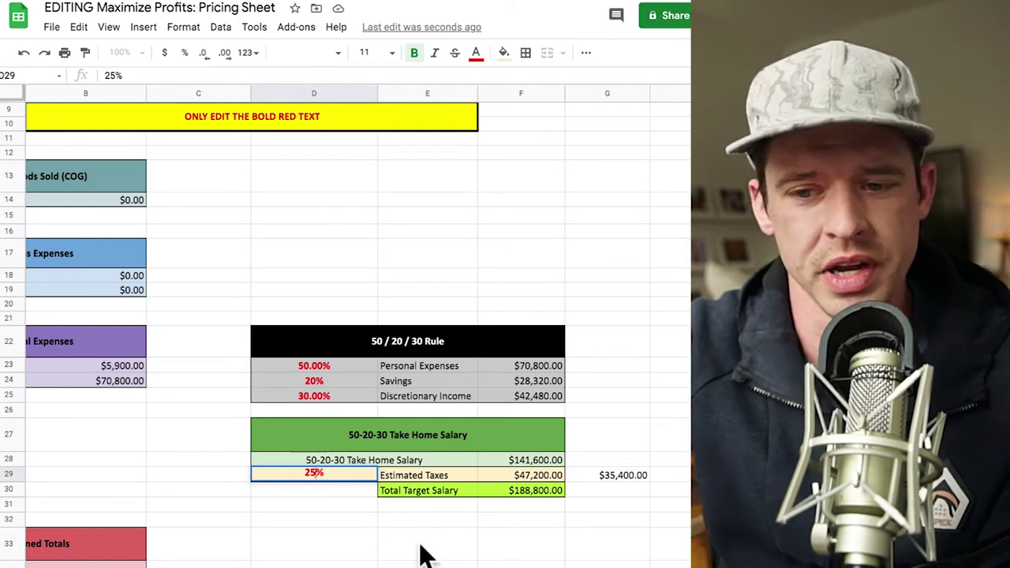
pyautogui.press('BackSpace')
pyautogui.press('BackSpace')
pyautogui.write('30')
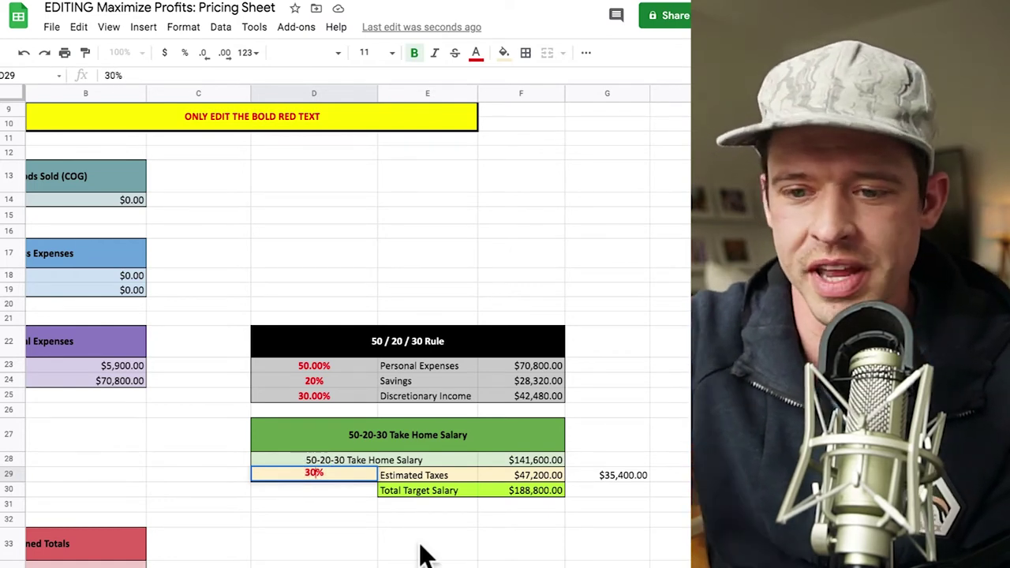
pyautogui.press('Return')
pyautogui.click(422, 562)
# - Re-enter 30% as the Estimated Taxes rate in the 50-20-30 Take Home Salary table
pyautogui.click(322, 474)
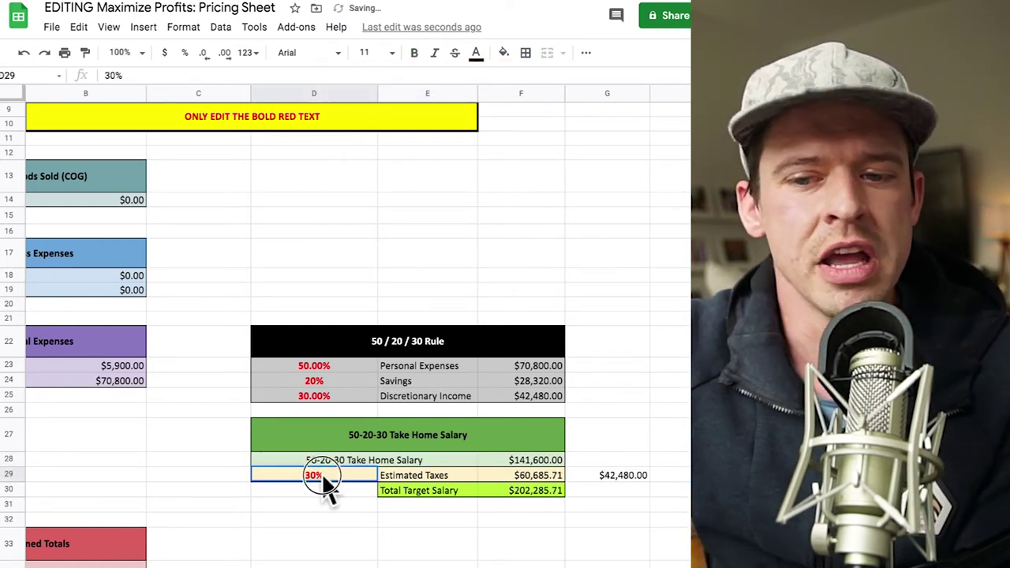
pyautogui.doubleClick(310, 474)
pyautogui.press('BackSpace')
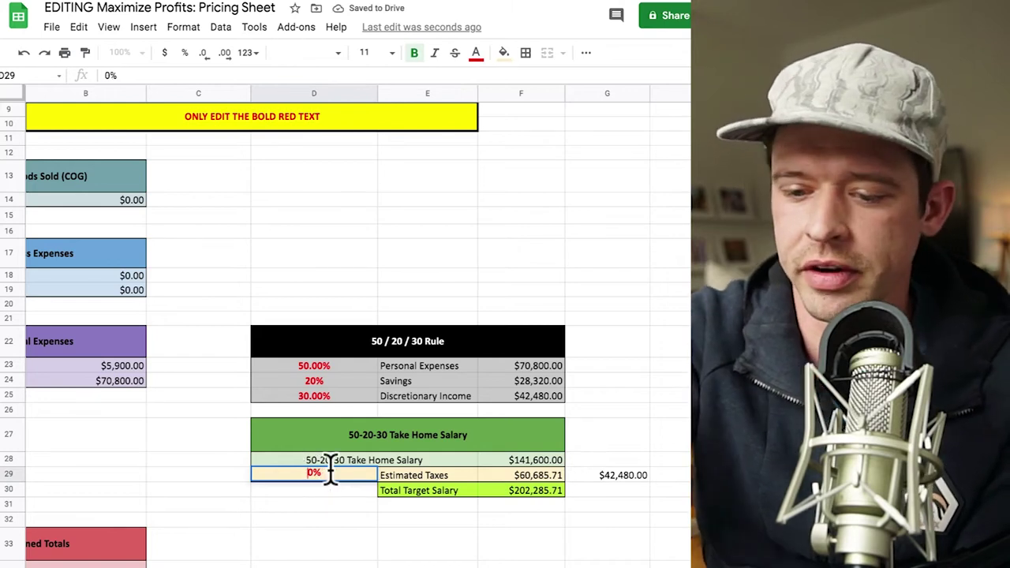
pyautogui.write('3')
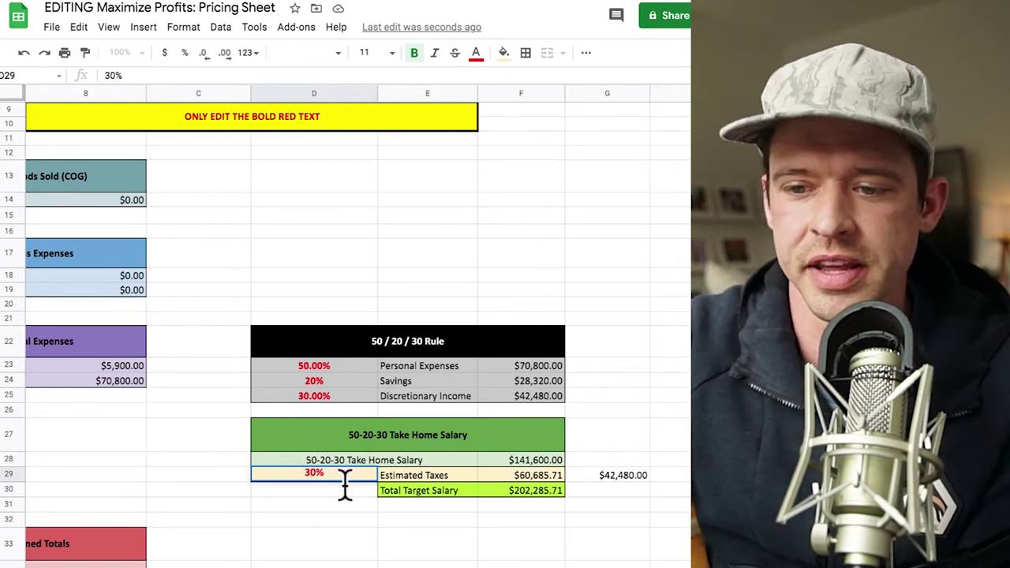
pyautogui.click(385, 548)
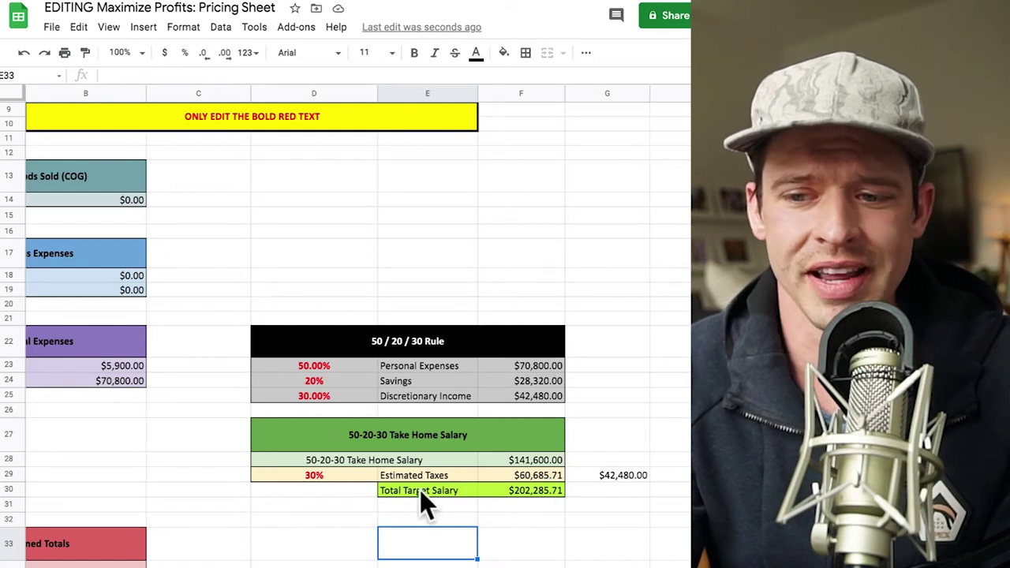
# - Inspect the formula behind the Total Target Salary amount and the Savings percentage in the 50 / 20 / 30 Rule table
pyautogui.click(533, 490)
pyautogui.doubleClick(532, 490)
pyautogui.click(548, 552)
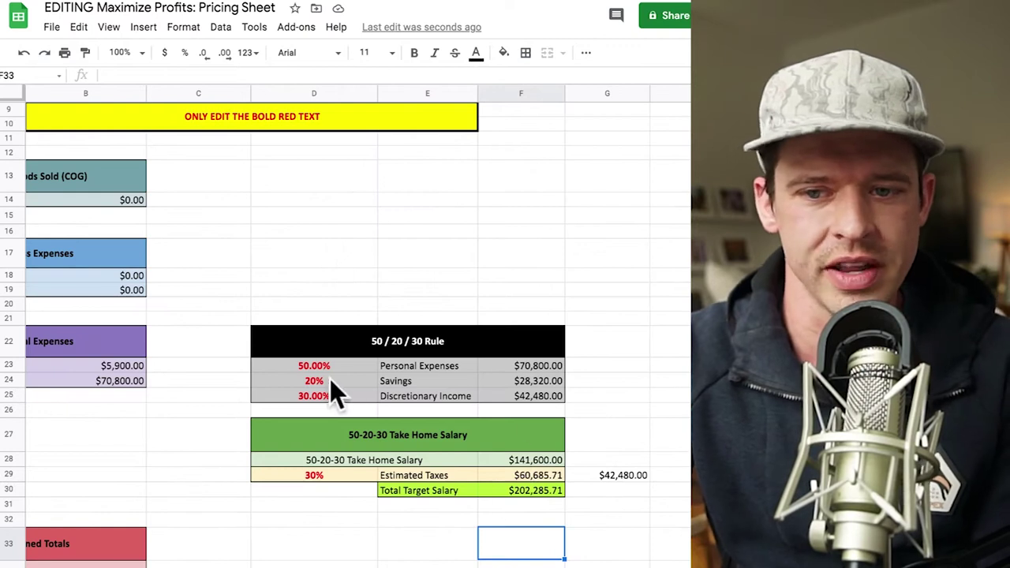
pyautogui.click(330, 380)
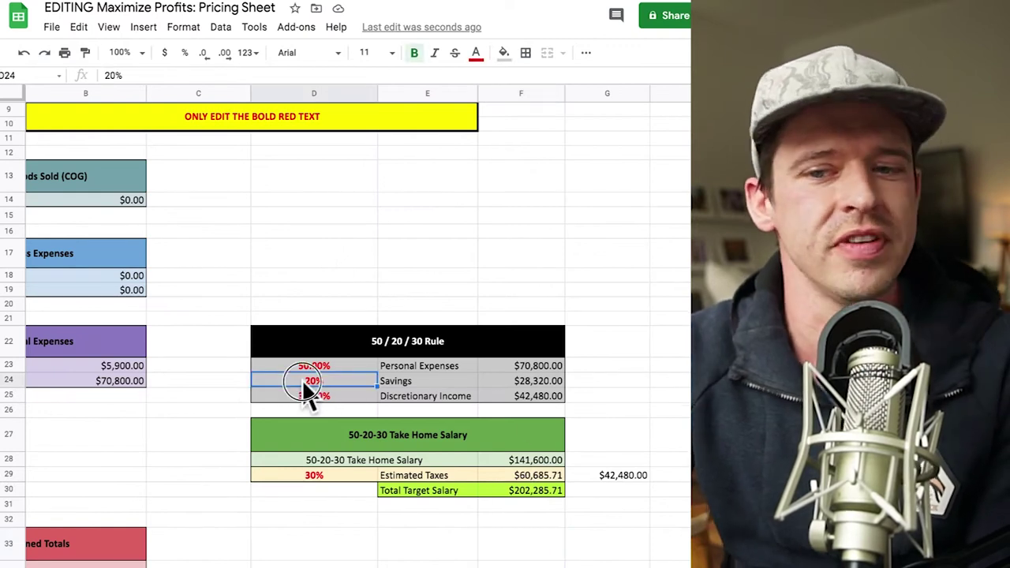
pyautogui.doubleClick(302, 380)
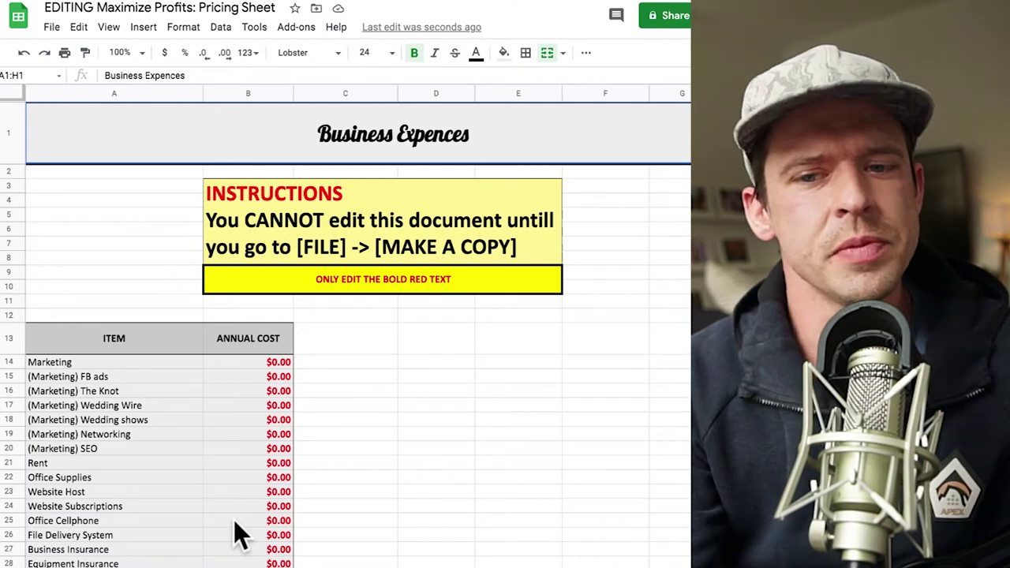
# - Set the annual Marketing cost to 4000 in the Business Expences sheet
pyautogui.scroll(-5, 234, 519)
pyautogui.scroll(-1, 234, 519)
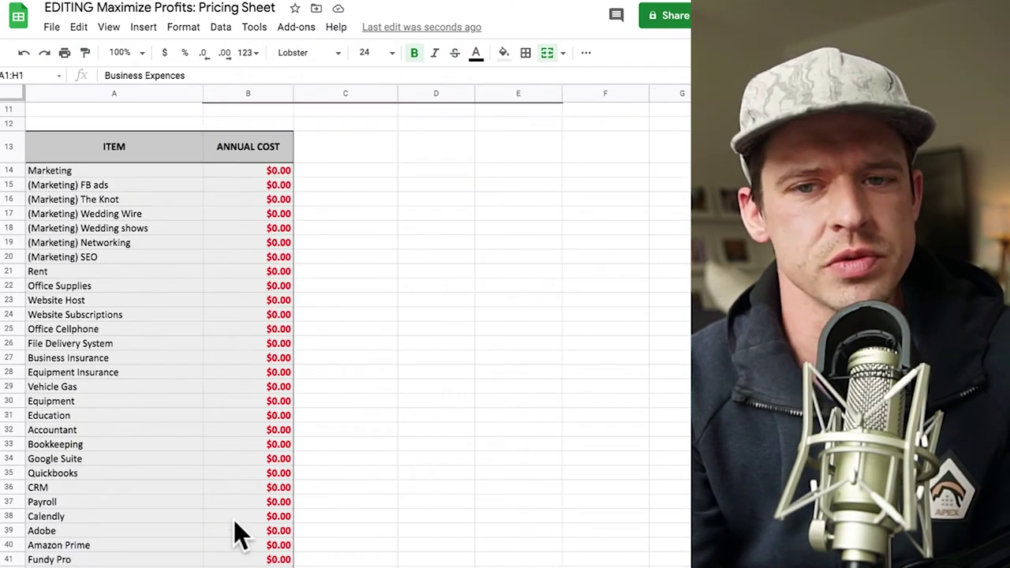
pyautogui.click(251, 172)
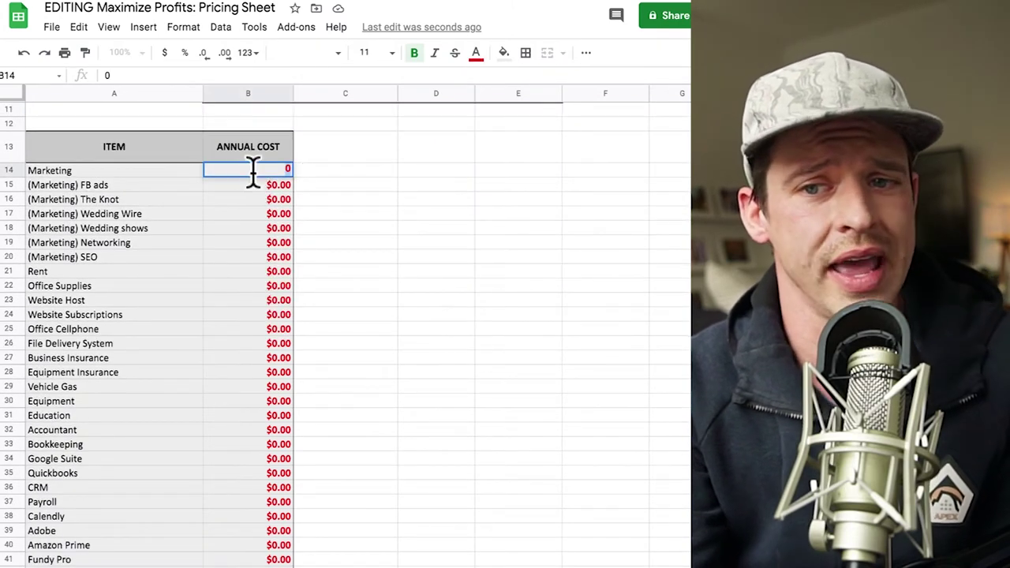
pyautogui.click(321, 172)
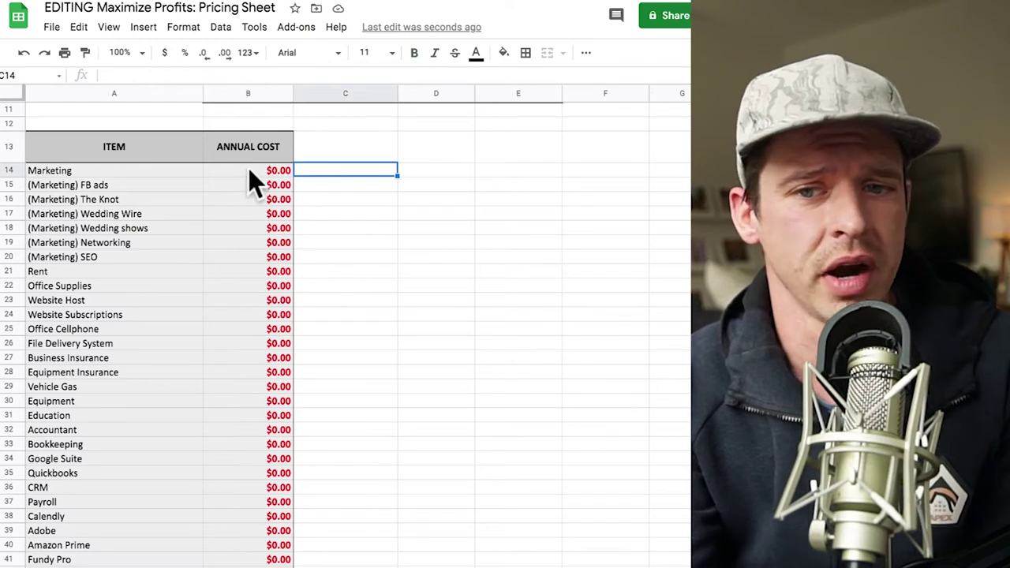
pyautogui.click(247, 174)
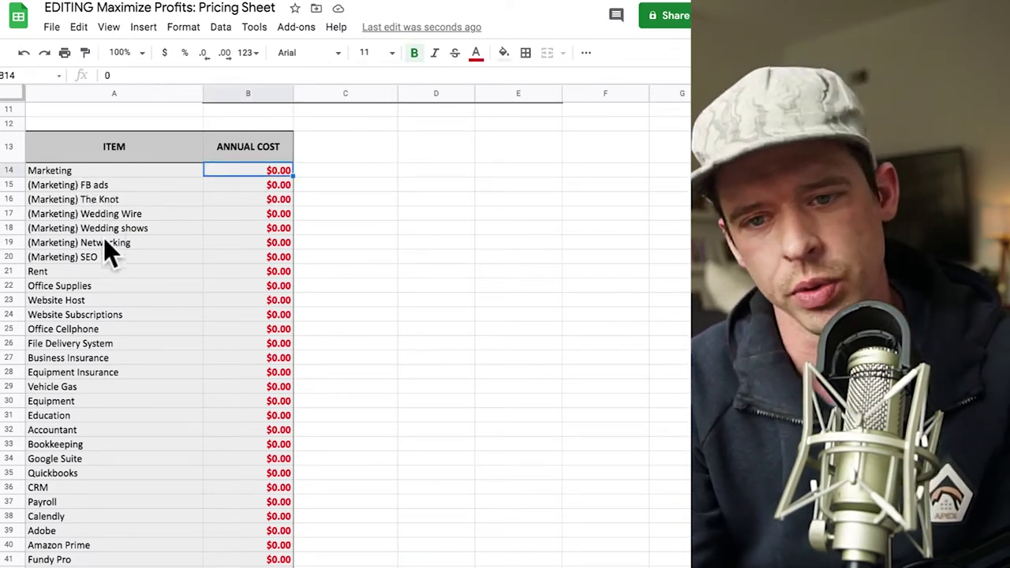
pyautogui.doubleClick(254, 169)
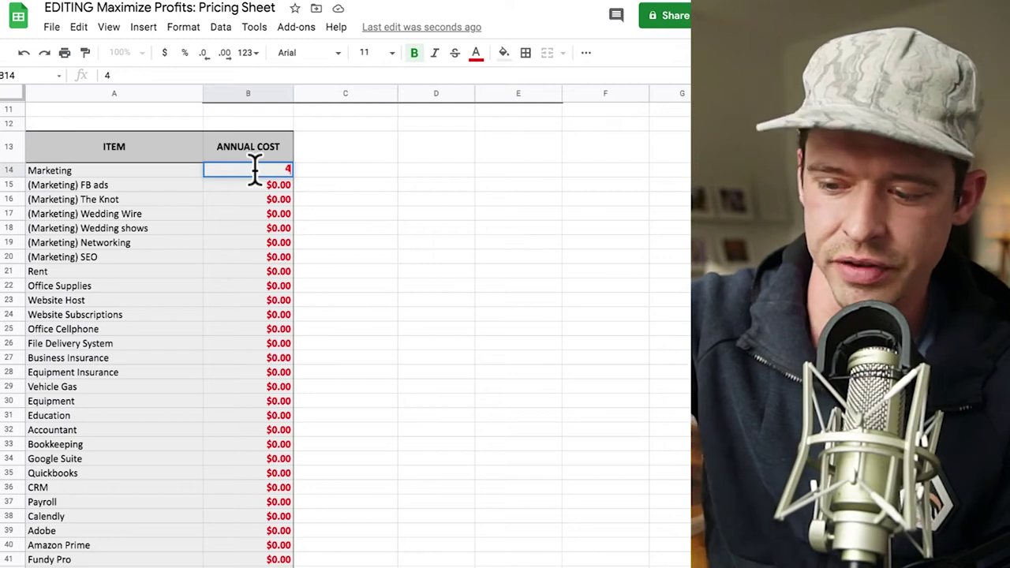
pyautogui.write('4000')
pyautogui.click(400, 175)
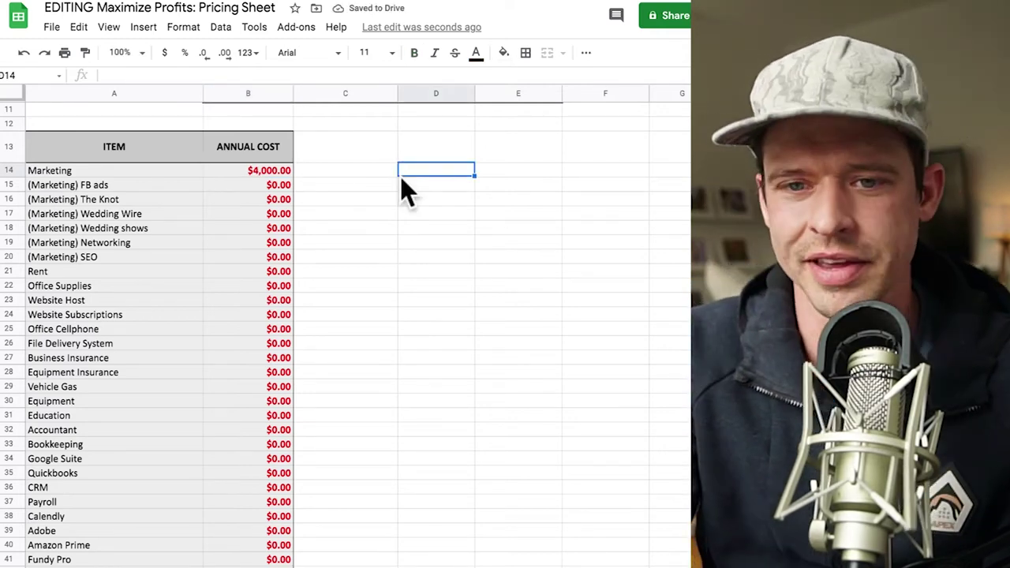
# - Set the annual Rent cost to 1000 and the Office Supplies cost to 50
pyautogui.click(248, 272)
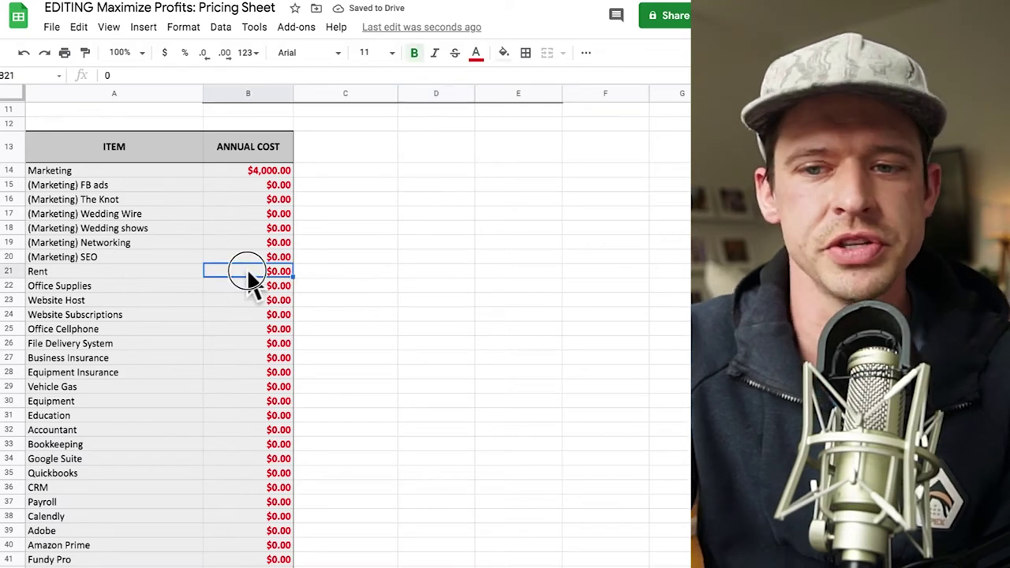
pyautogui.write('1000')
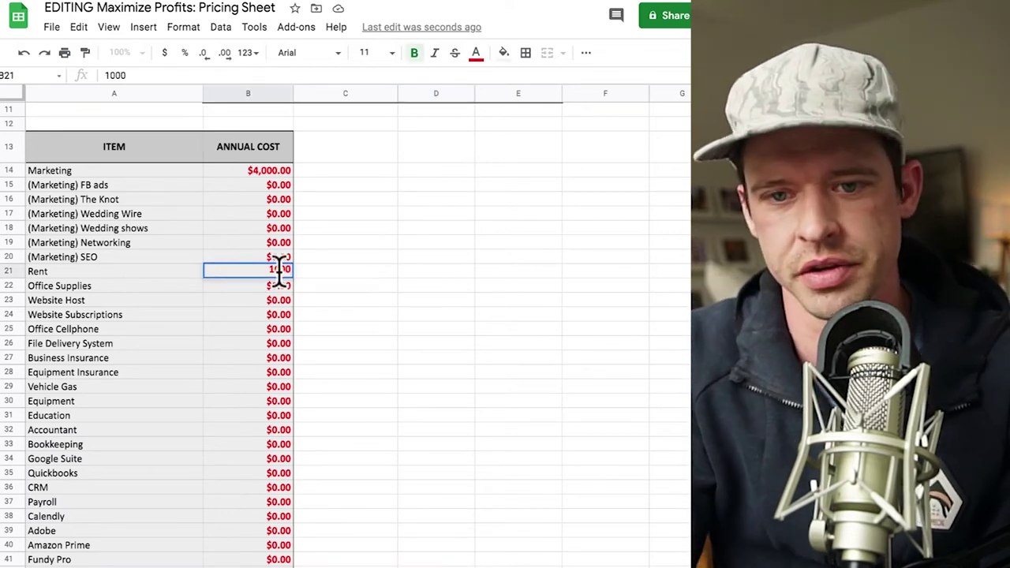
pyautogui.moveTo(339, 298); pyautogui.dragTo(378, 318)
pyautogui.click(274, 286)
pyautogui.doubleClick(273, 287)
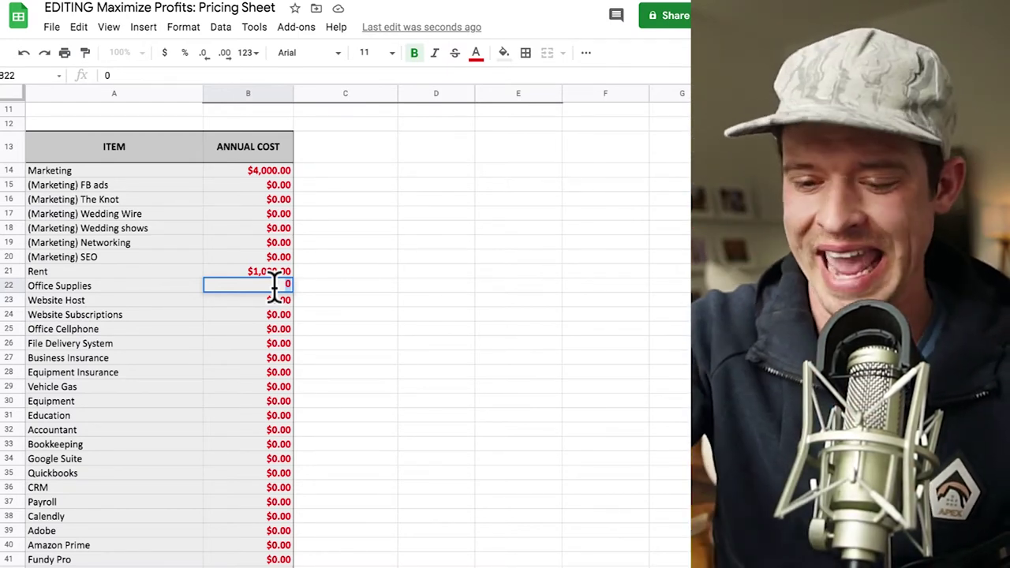
pyautogui.press('BackSpace')
pyautogui.write('50')
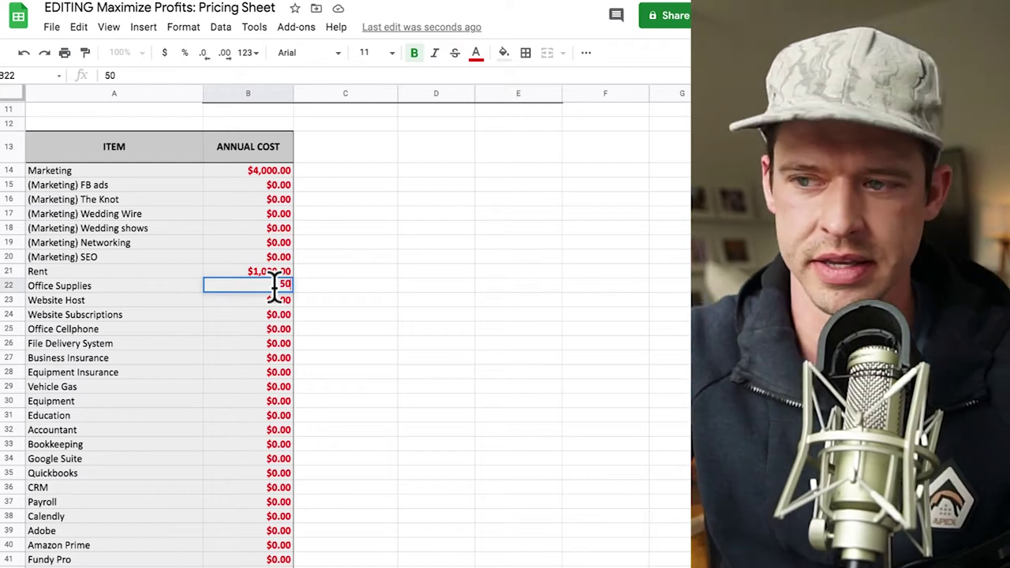
pyautogui.click(445, 354)
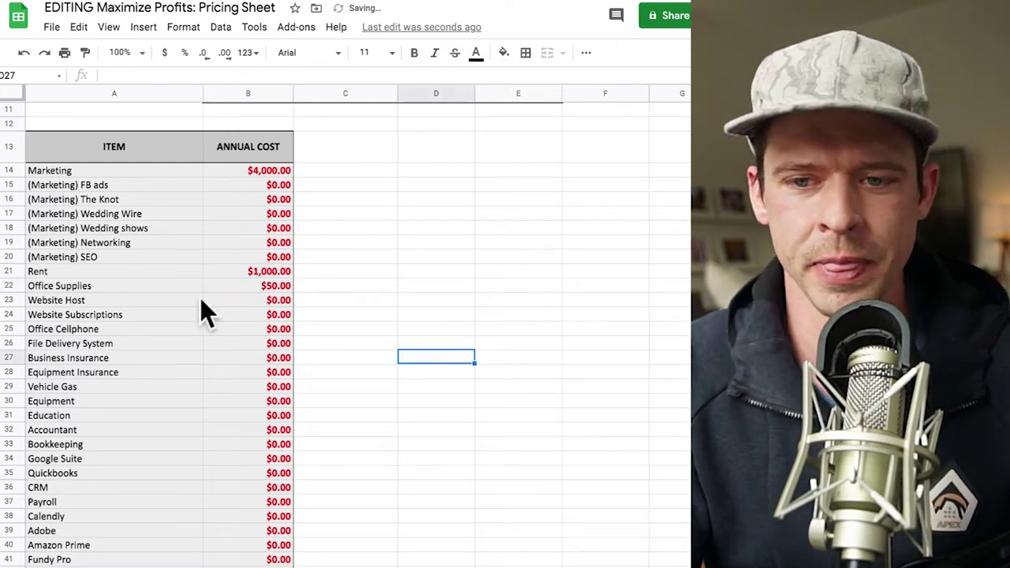
# - Set the annual Website Host cost to 100
pyautogui.doubleClick(271, 299)
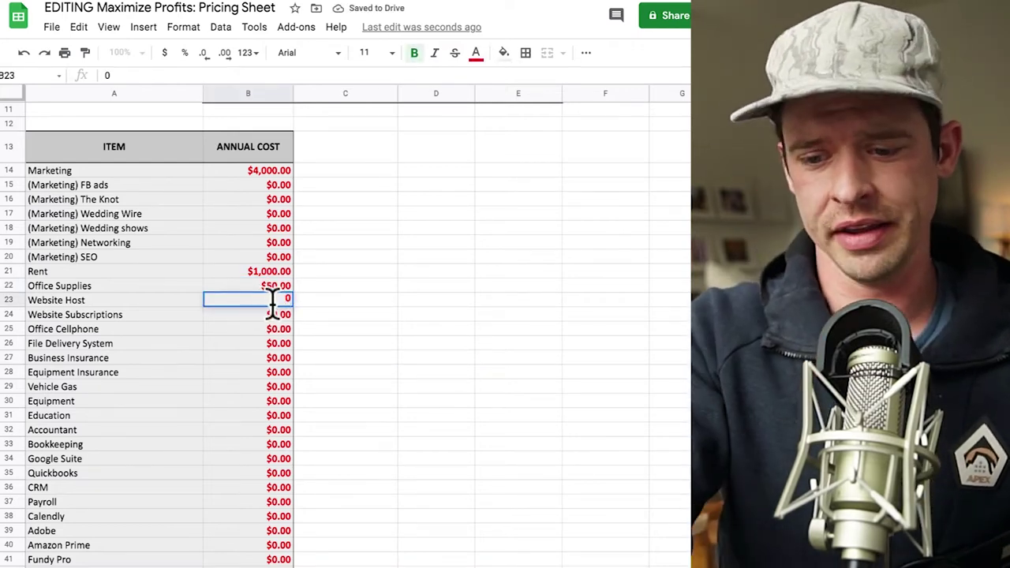
pyautogui.press('BackSpace')
pyautogui.write('250')
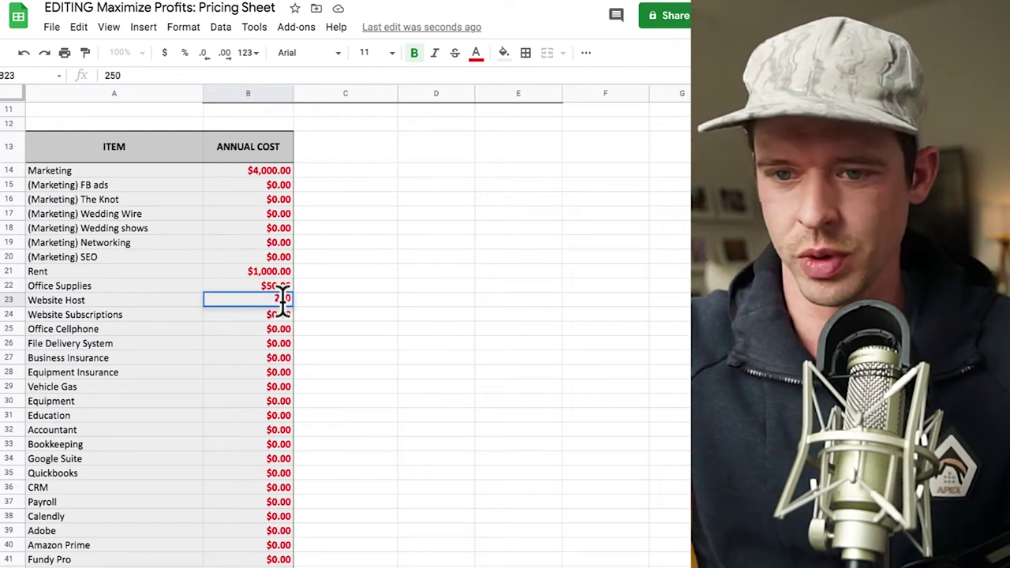
pyautogui.press('BackSpace')
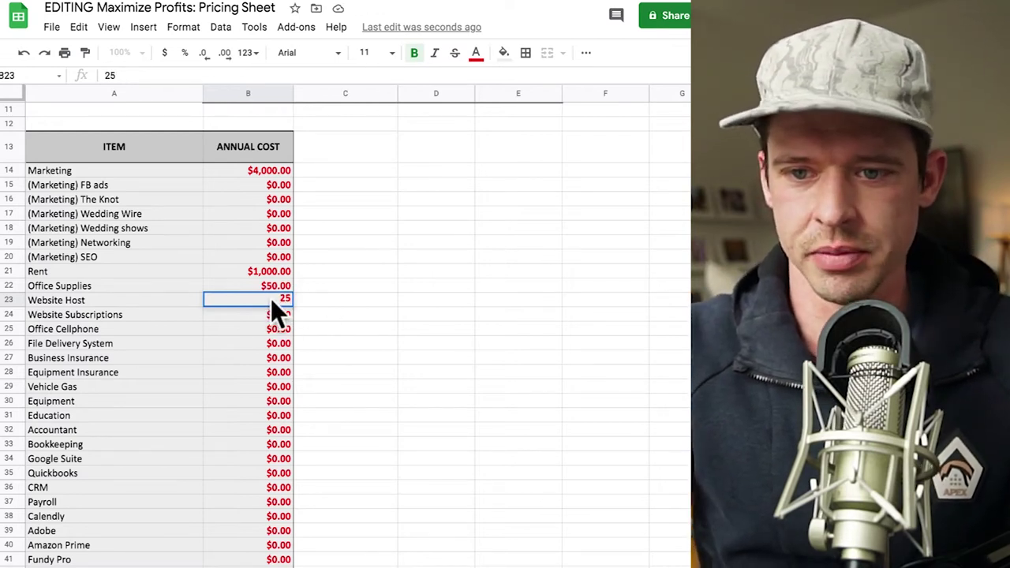
pyautogui.write('0')
pyautogui.press('Return')
# - Set the annual Website Subscriptions cost to 100
pyautogui.press('Return')
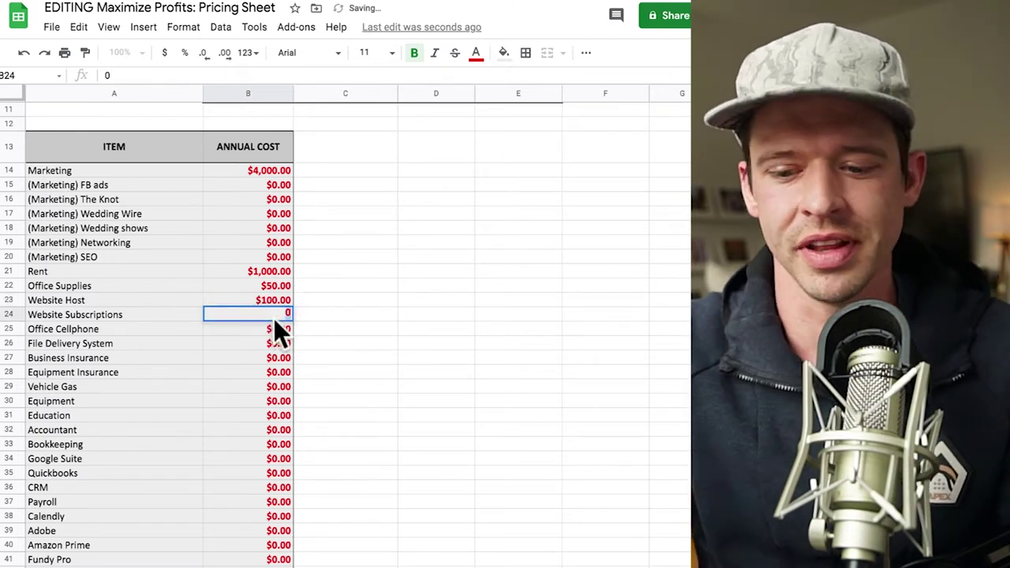
pyautogui.press('BackSpace')
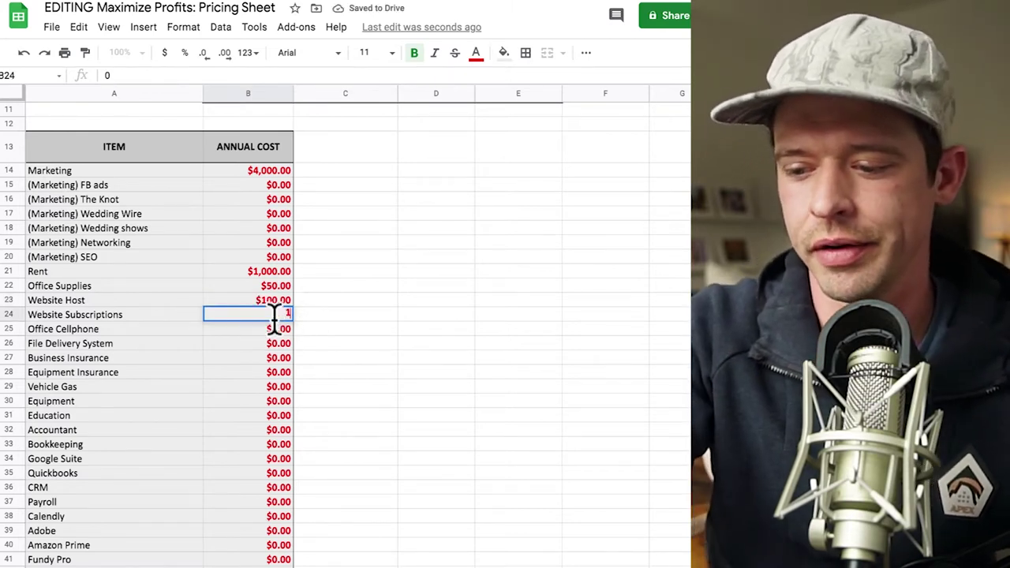
pyautogui.write('100')
pyautogui.click(326, 335)
# - Set the annual File Delivery System cost to 300, leaving Office Cellphone at zero
pyautogui.click(277, 331)
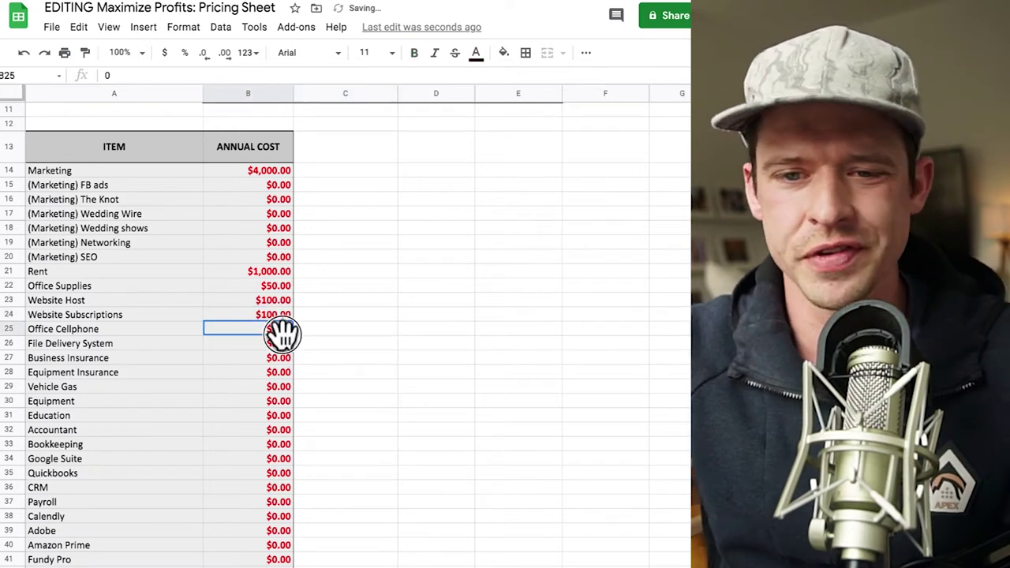
pyautogui.click(276, 341)
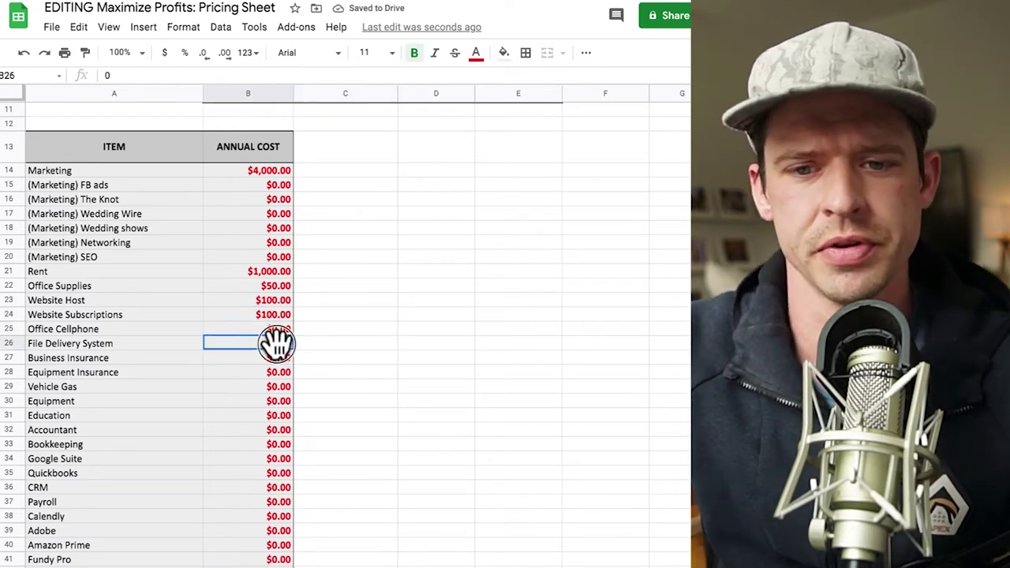
pyautogui.doubleClick(278, 341)
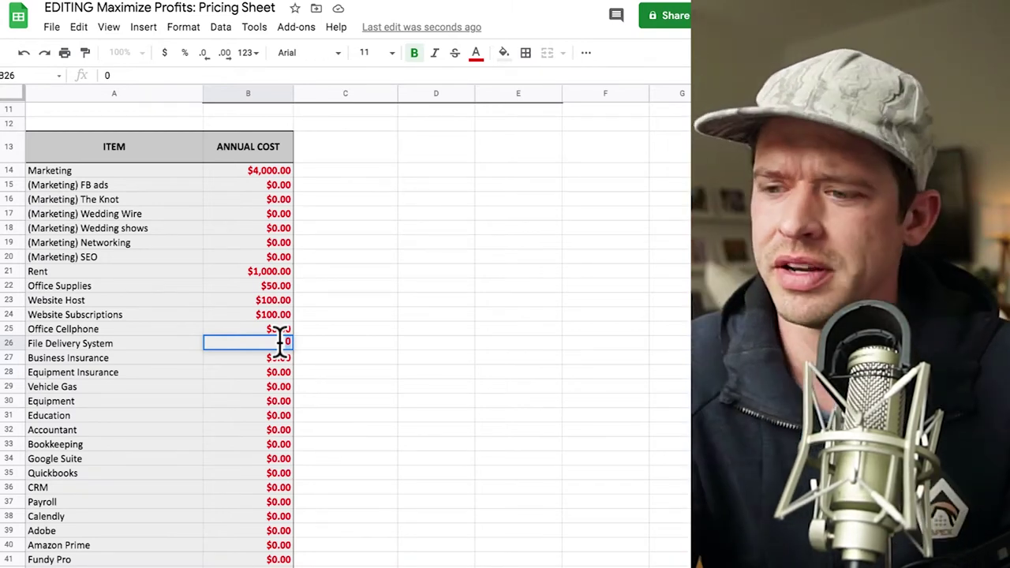
pyautogui.write('300')
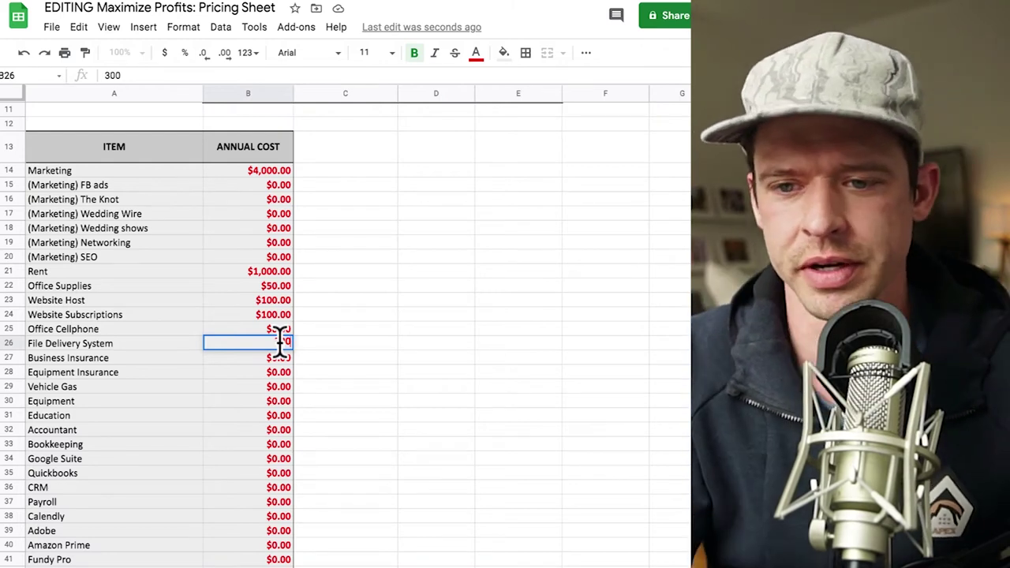
pyautogui.click(334, 359)
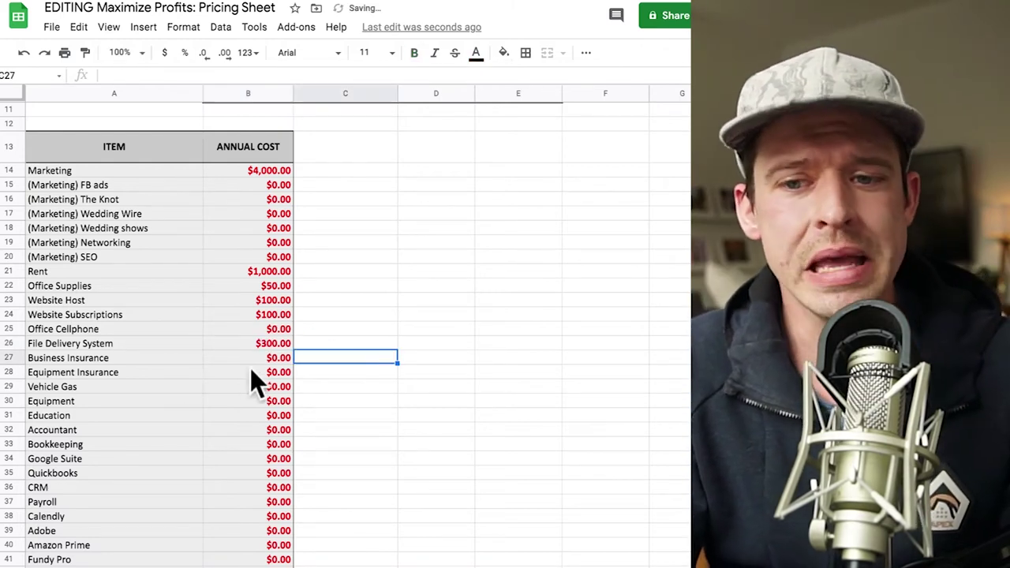
# - Set the annual Equipment Insurance cost to 1000, leaving Business Insurance at zero
pyautogui.click(268, 359)
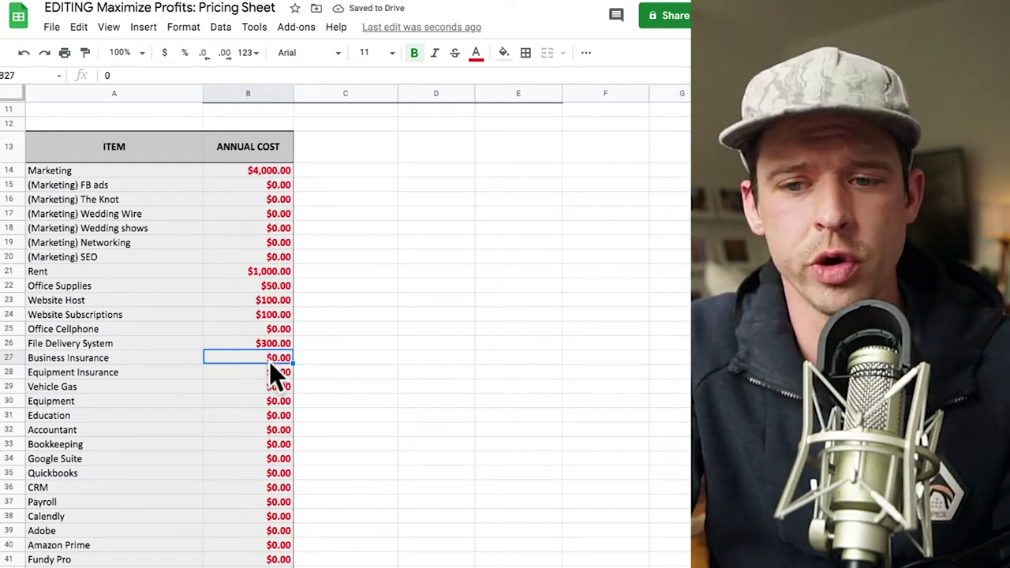
pyautogui.click(278, 372)
pyautogui.press('BackSpace')
pyautogui.write('0')
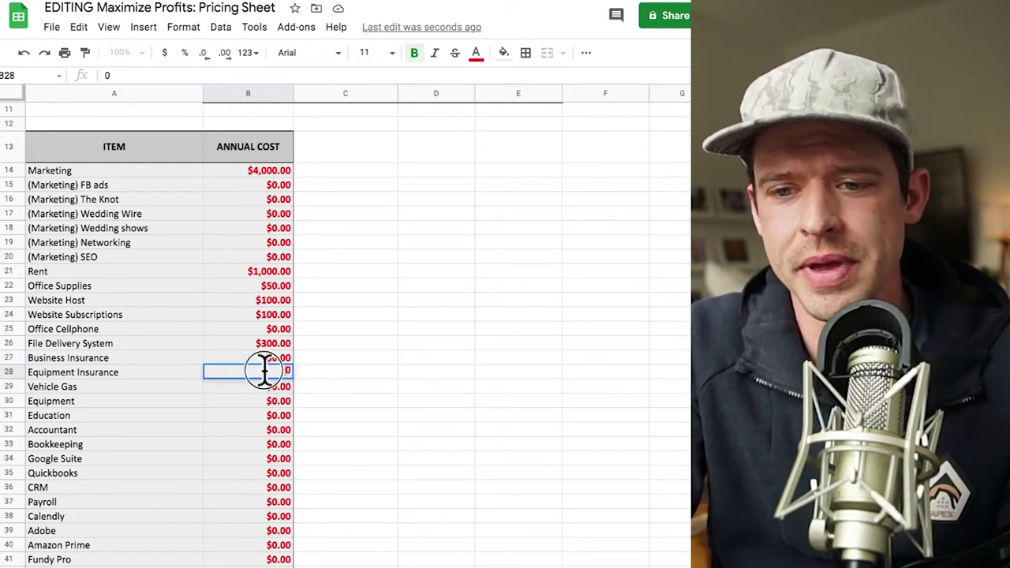
pyautogui.press('BackSpace')
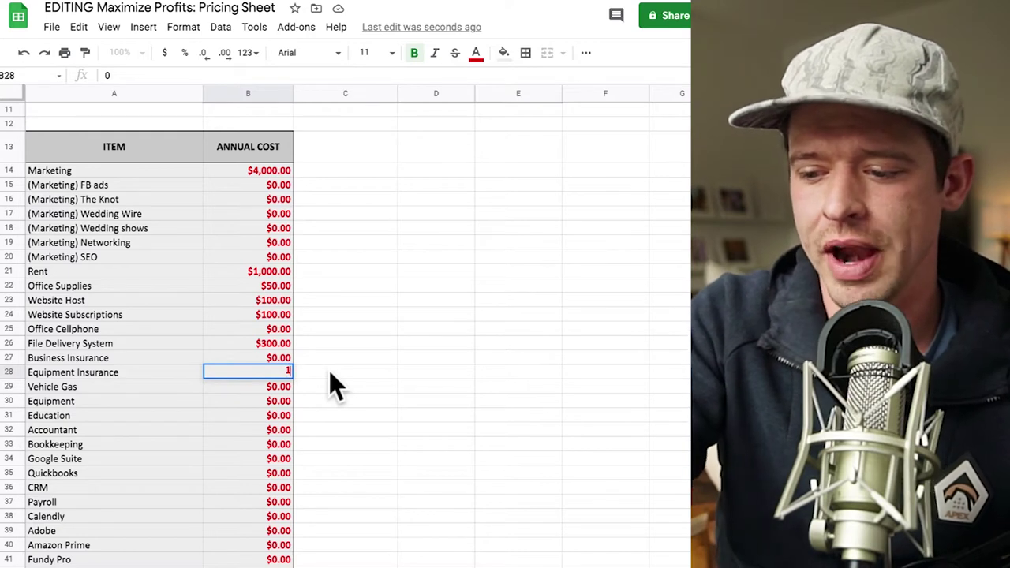
pyautogui.write('1000')
pyautogui.click(402, 405)
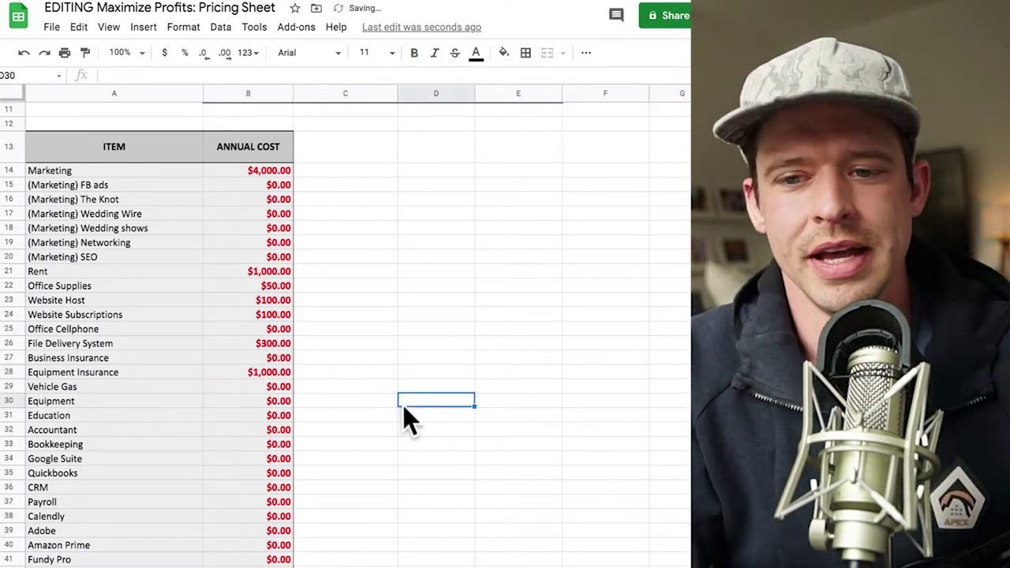
# - Set the annual Equipment cost to 3000 in the business expense list
pyautogui.click(273, 400)
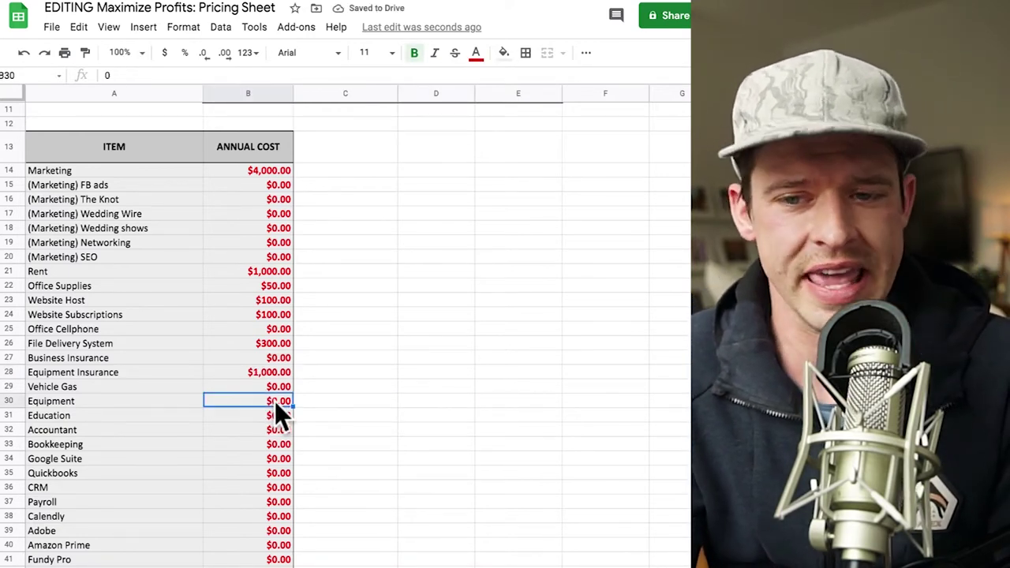
pyautogui.doubleClick(275, 400)
pyautogui.press('BackSpace')
pyautogui.write('3000')
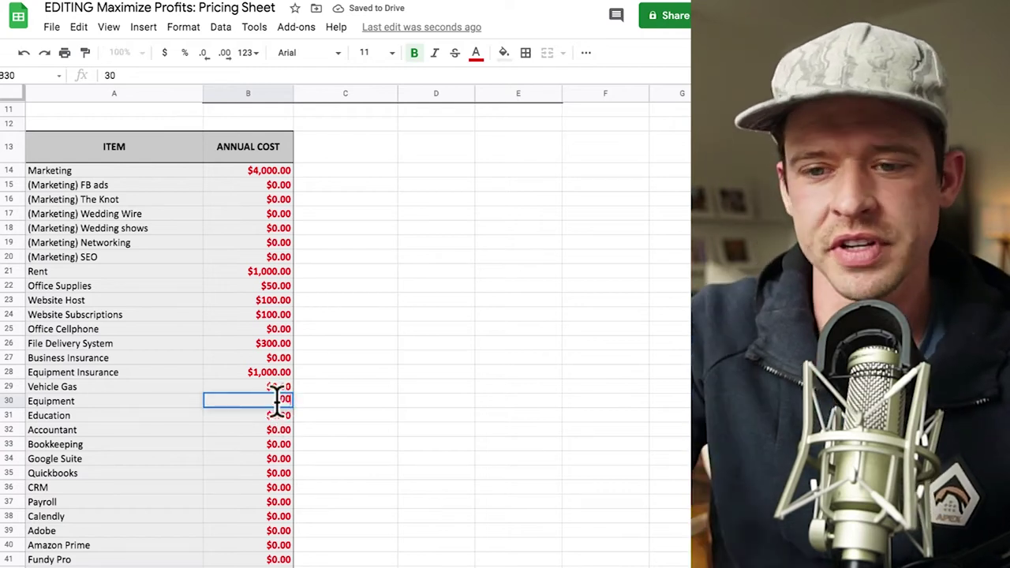
pyautogui.press('Return')
pyautogui.click(75, 402)
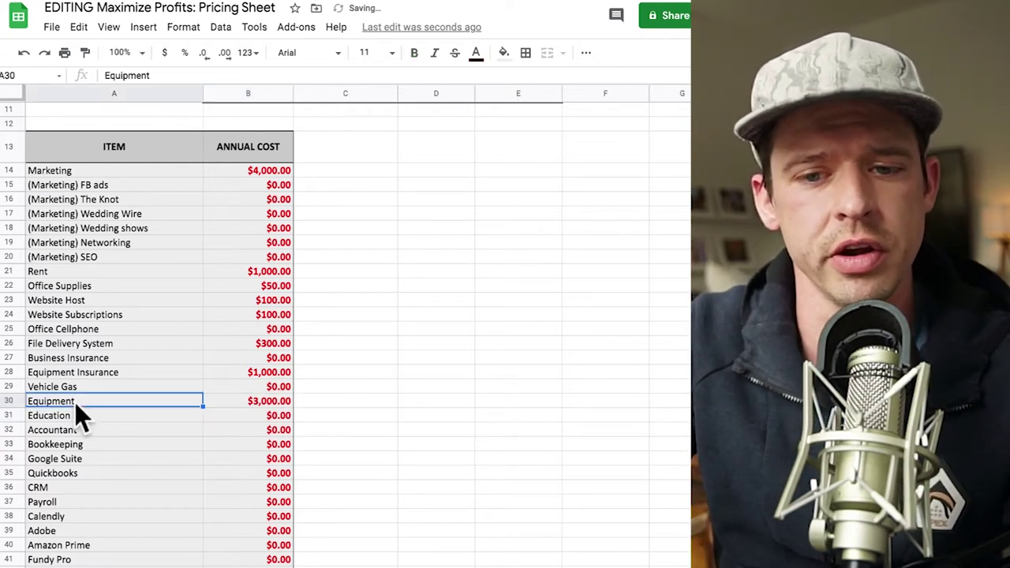
# - Set the annual Education cost to 5000 in the business expense list
pyautogui.click(83, 411)
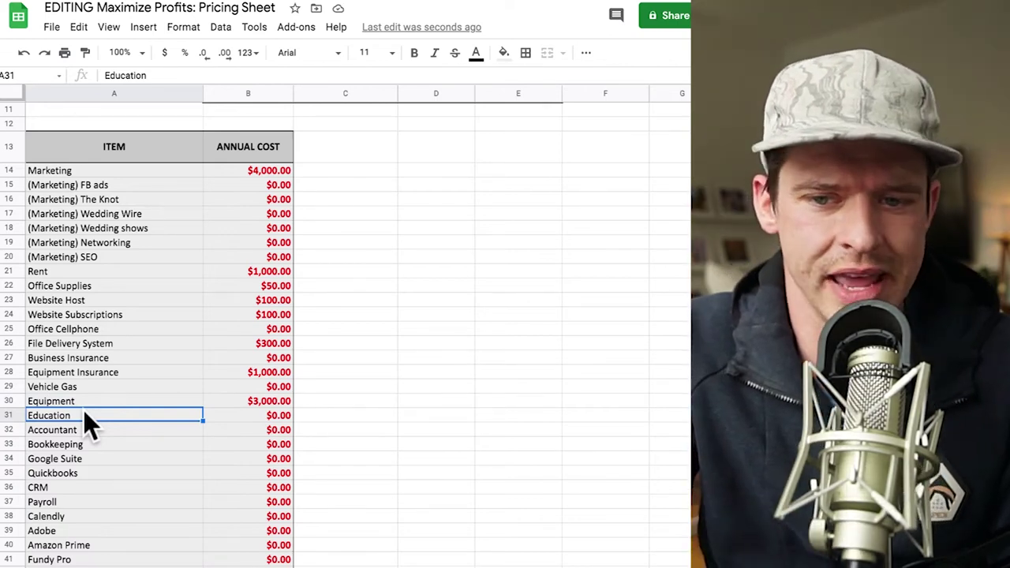
pyautogui.doubleClick(282, 411)
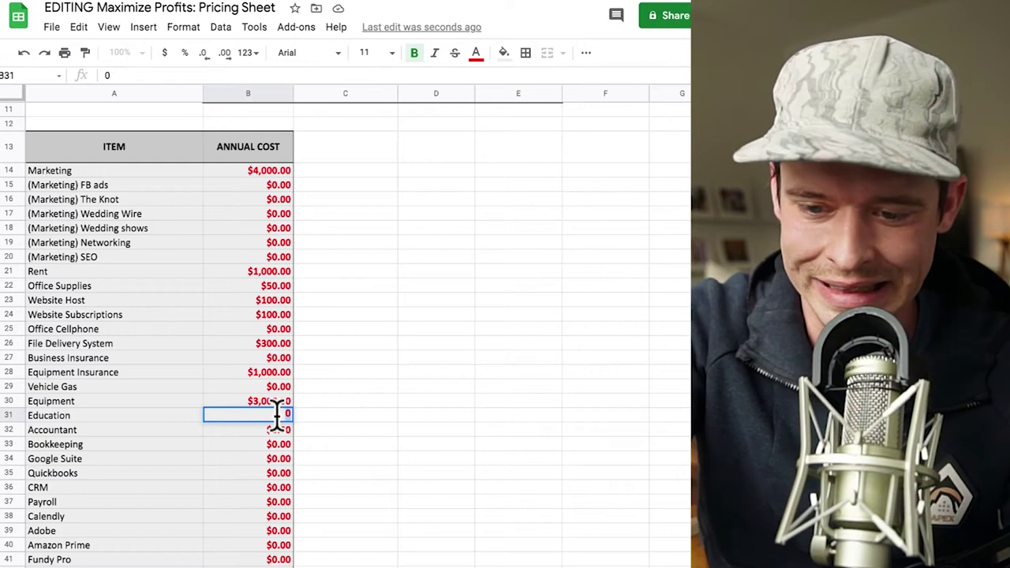
pyautogui.write('4')
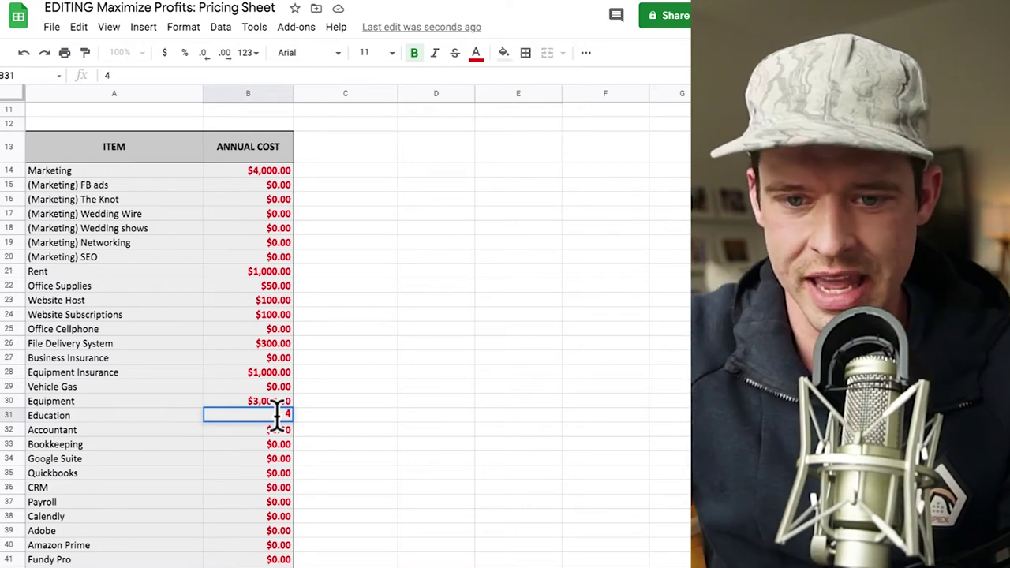
pyautogui.press('BackSpace')
pyautogui.write('5000')
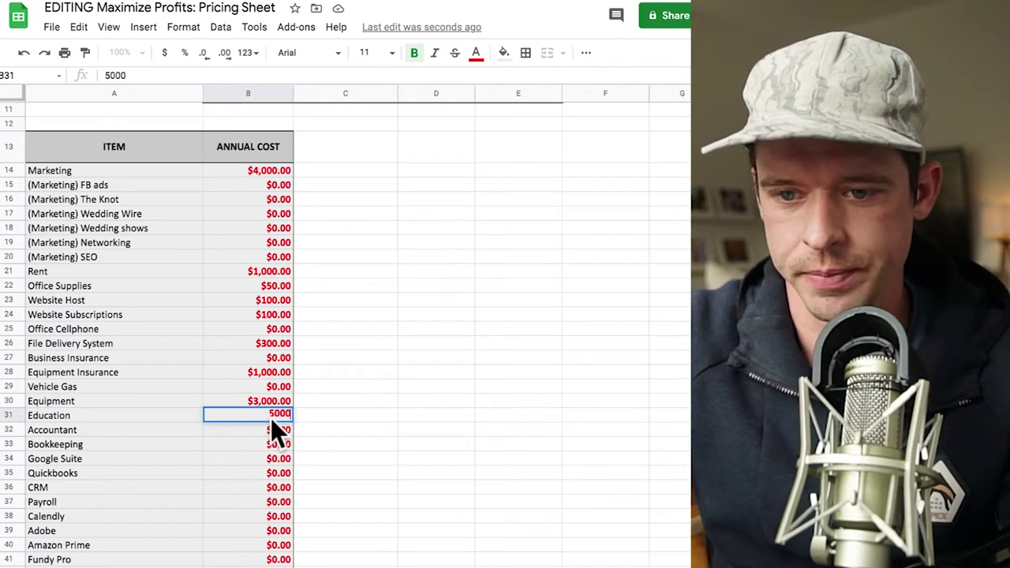
pyautogui.click(331, 432)
pyautogui.click(275, 430)
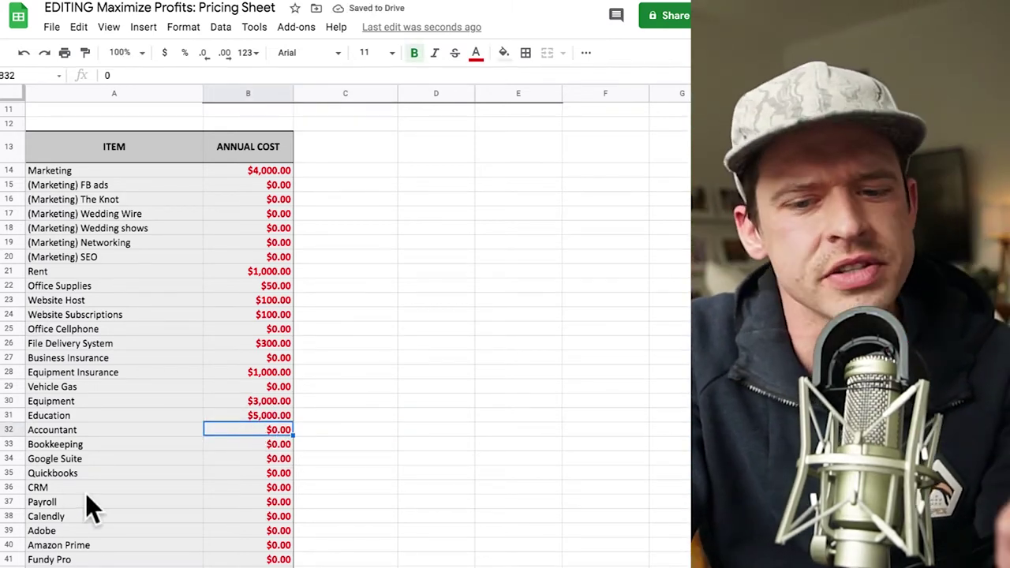
# - Review the remaining business expense items and the annual and monthly expense totals below them
pyautogui.scroll(-2, 123, 513)
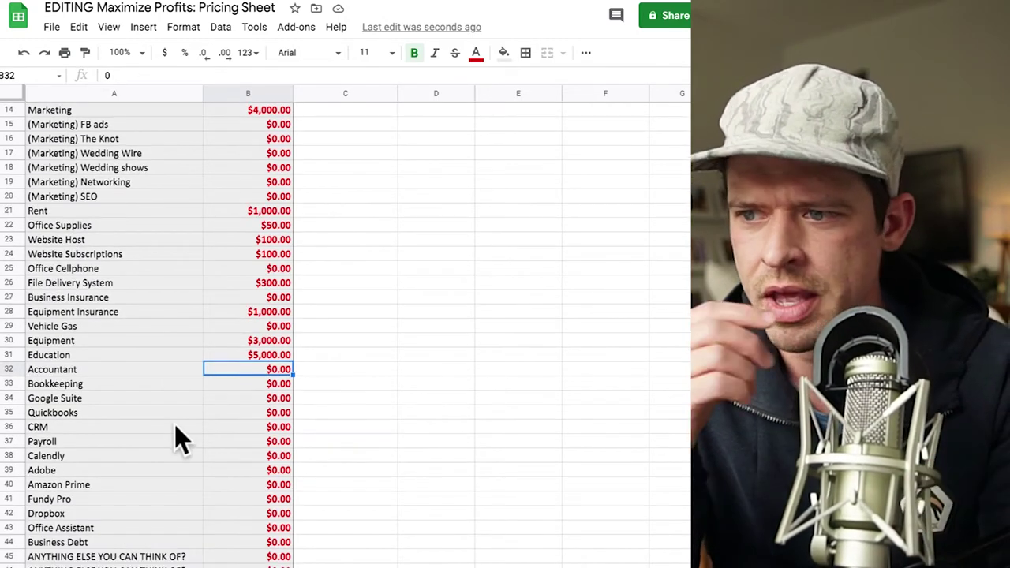
pyautogui.scroll(-1, 175, 427)
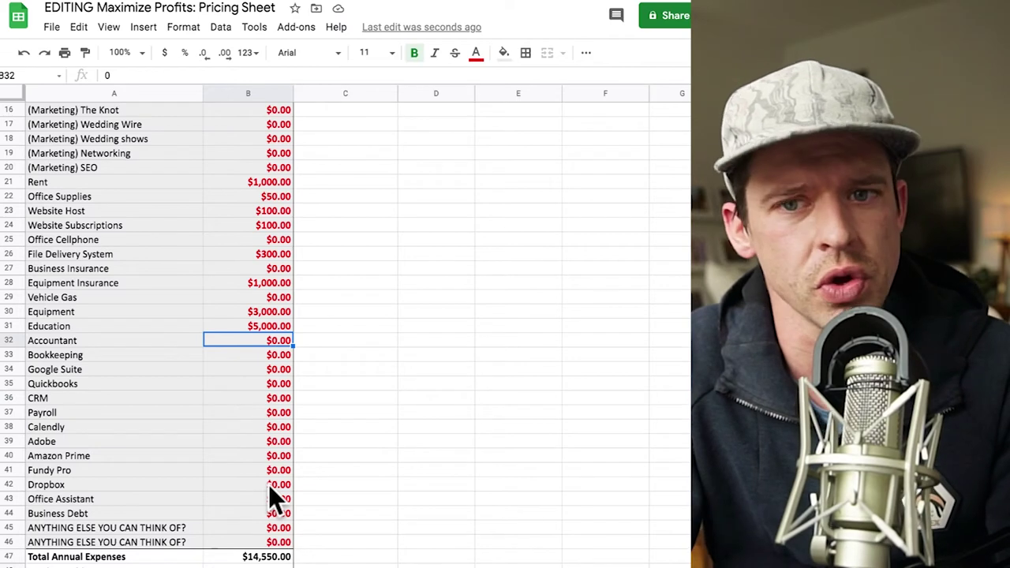
pyautogui.doubleClick(237, 556)
pyautogui.click(371, 564)
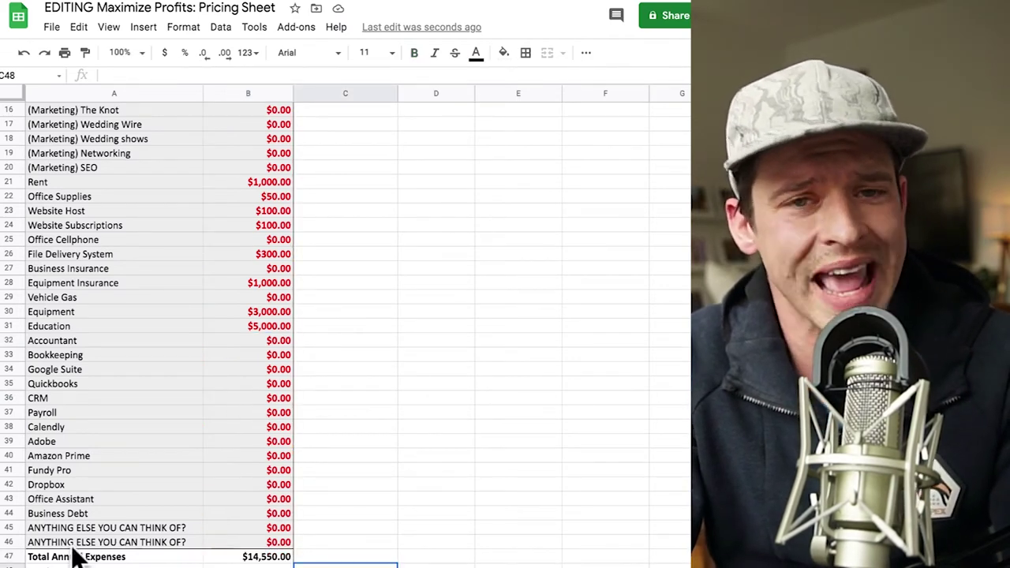
pyautogui.scroll(2, 412, 537)
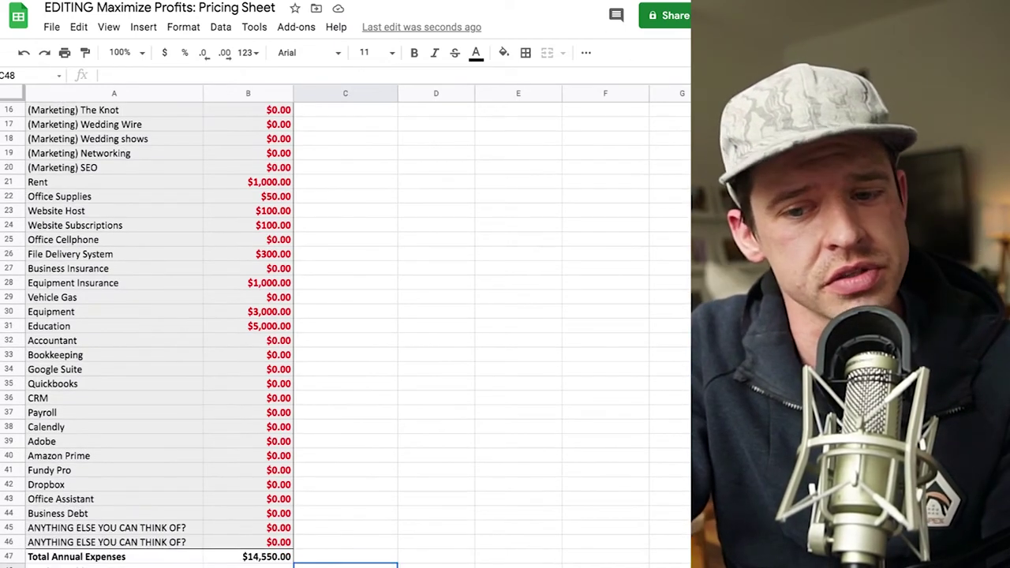
pyautogui.scroll(-2, 345, 315)
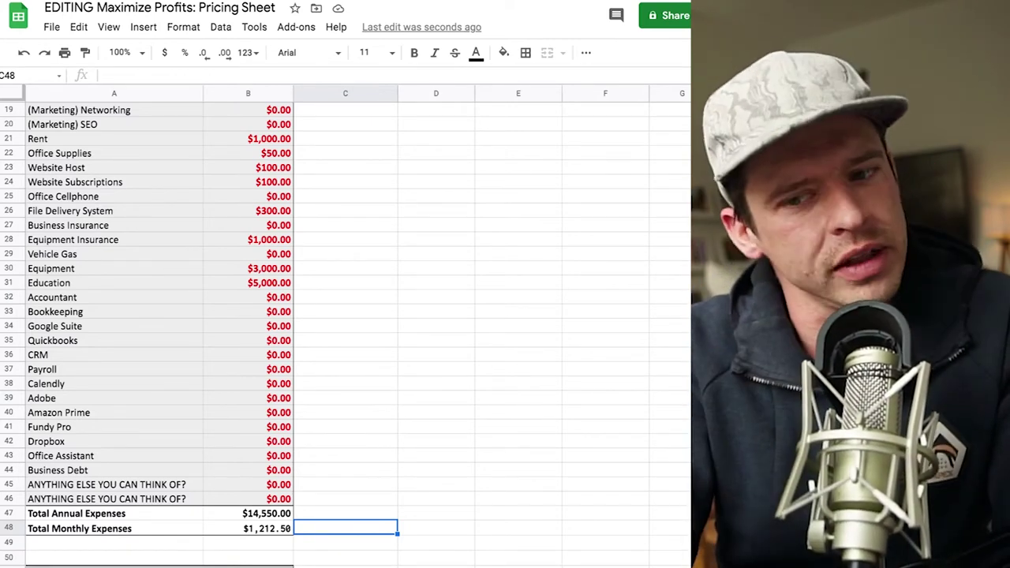
pyautogui.scroll(-4, 344, 316)
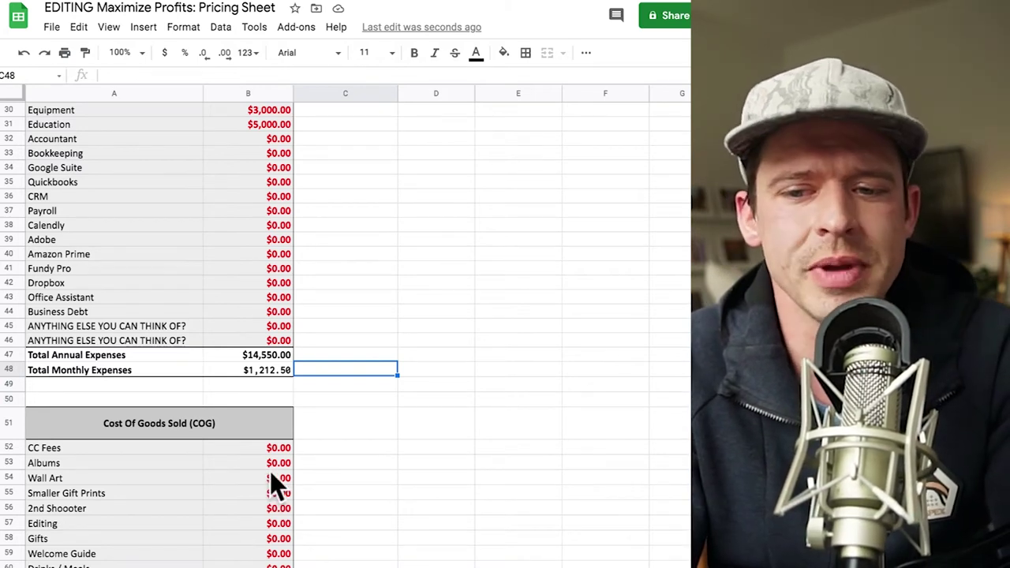
# - Set the Cost of Goods Sold amounts to 150 for Albums and 200 for Wall Art
pyautogui.doubleClick(270, 466)
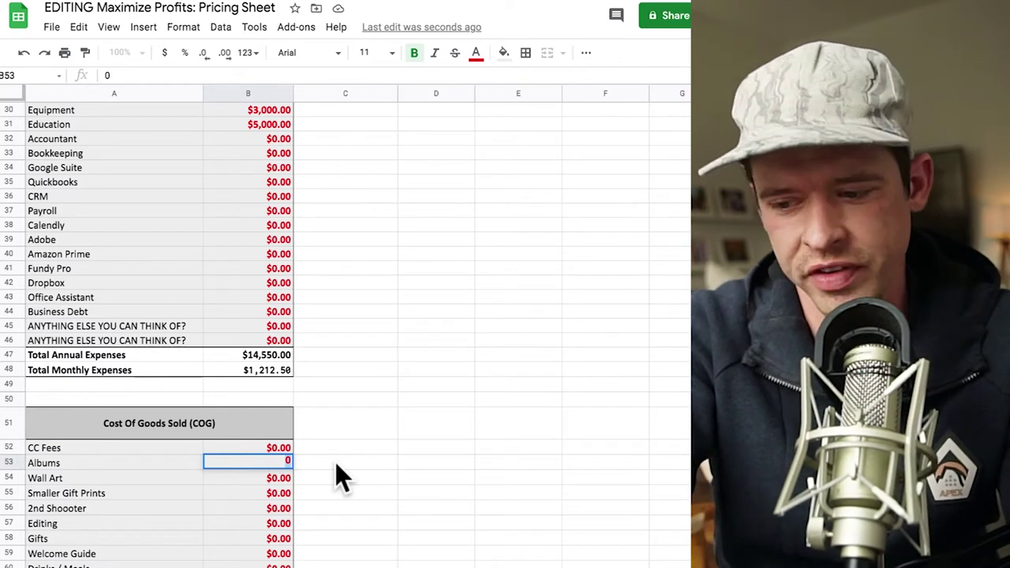
pyautogui.write('150')
pyautogui.click(421, 477)
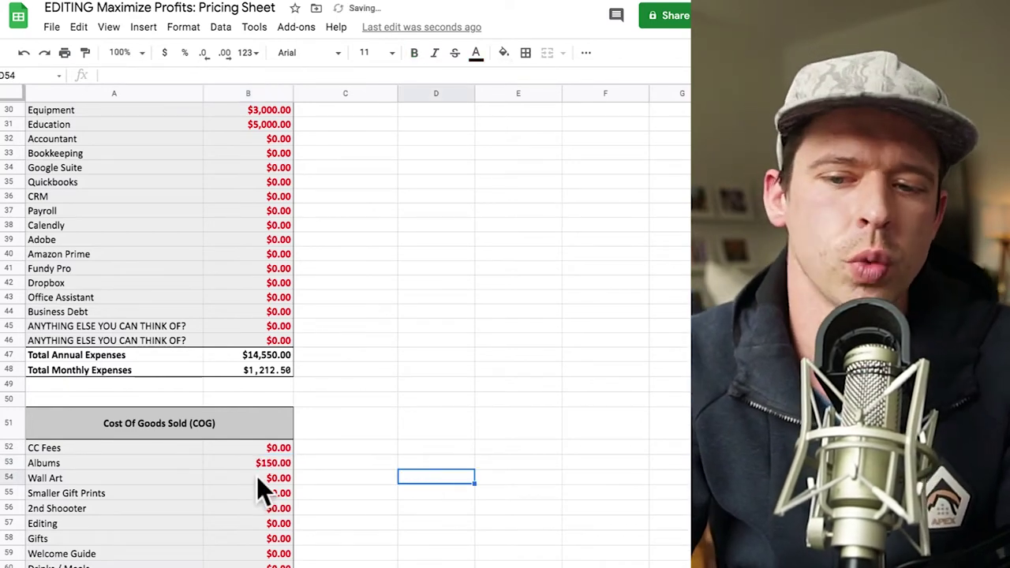
pyautogui.doubleClick(257, 477)
pyautogui.write('200')
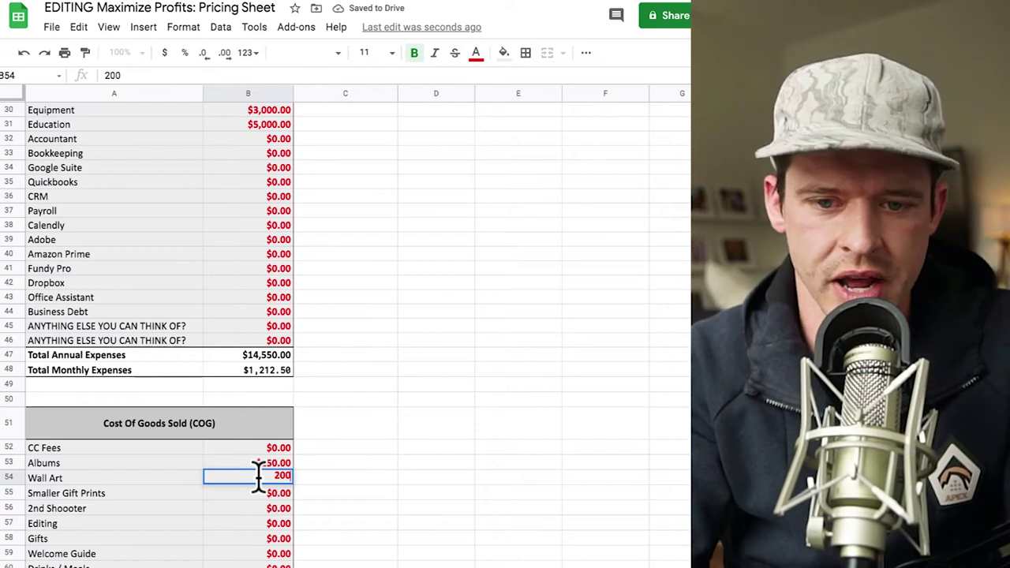
pyautogui.click(365, 509)
# - Set the 2nd shooter cost to 400 and the Editing cost to 150 under Cost of Goods Sold
pyautogui.doubleClick(261, 508)
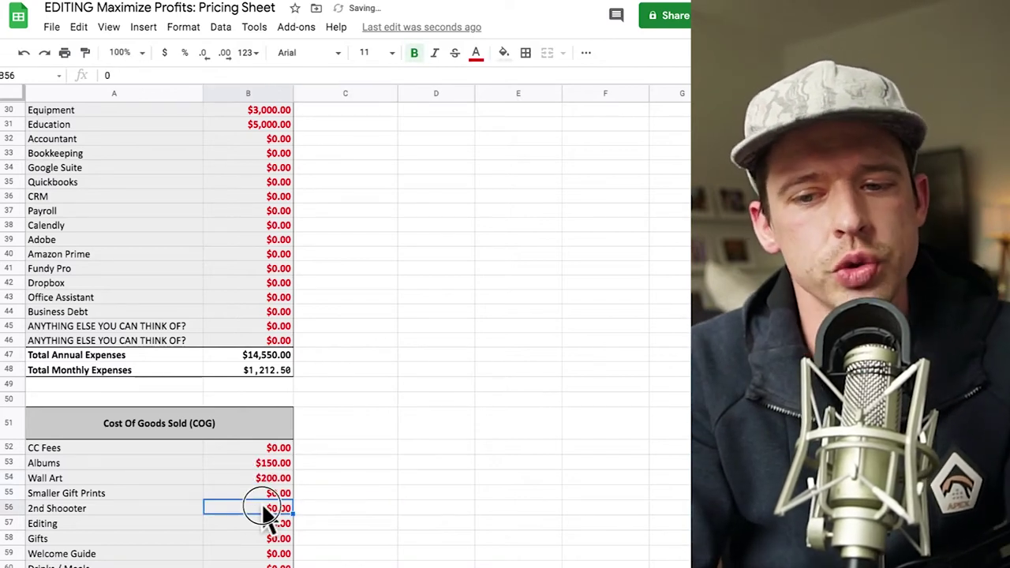
pyautogui.write('400')
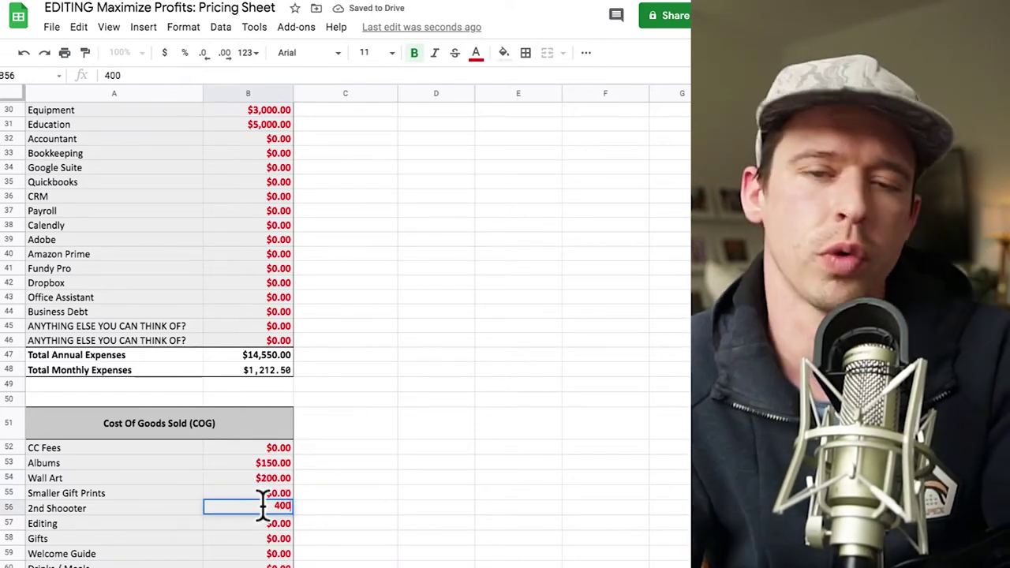
pyautogui.click(370, 523)
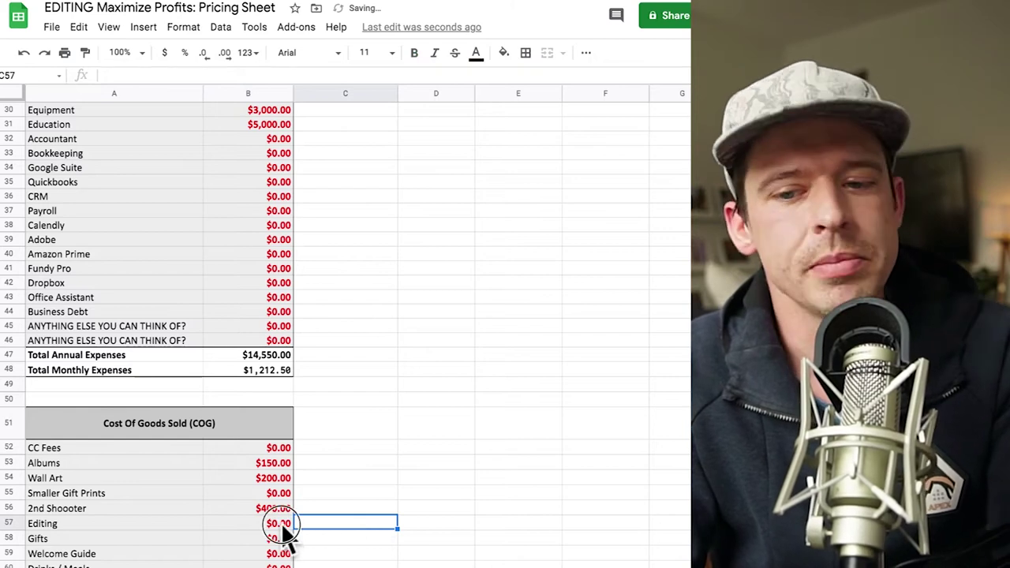
pyautogui.doubleClick(282, 524)
pyautogui.write('150')
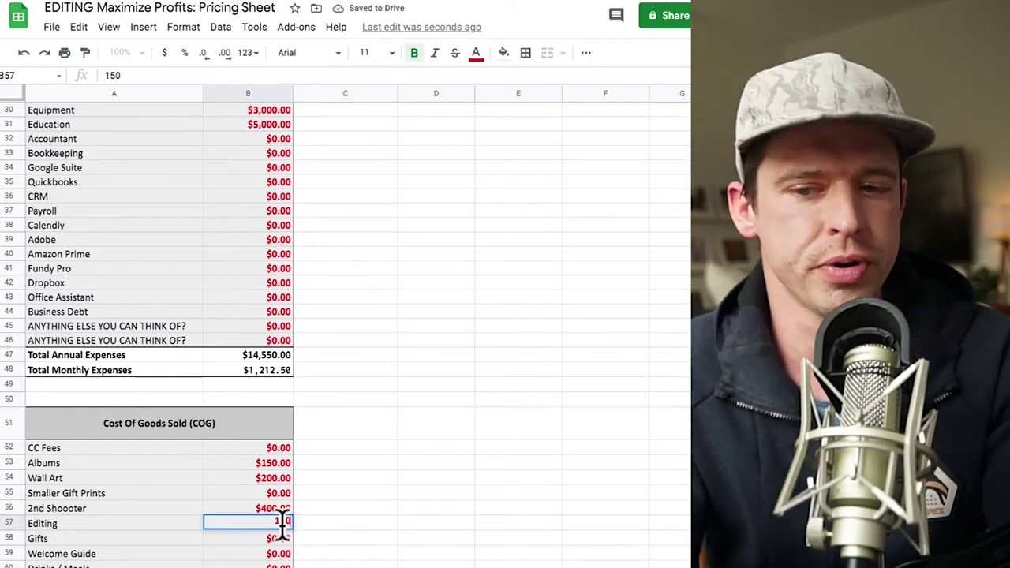
pyautogui.click(356, 554)
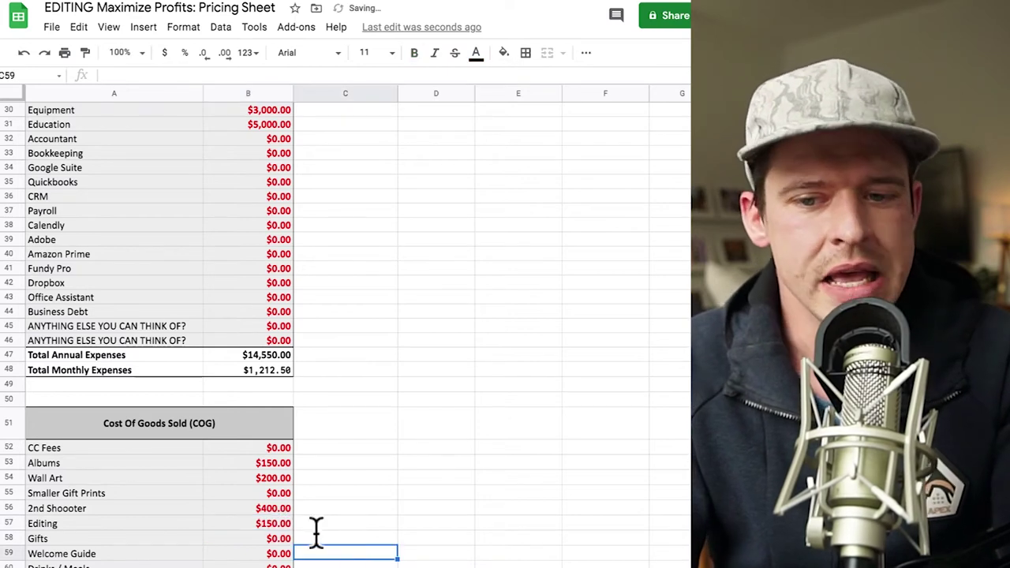
# - Set the Gifts cost to 200 in the Cost of Goods Sold list
pyautogui.doubleClick(266, 539)
pyautogui.press('BackSpace')
pyautogui.write('20')
pyautogui.click(347, 565)
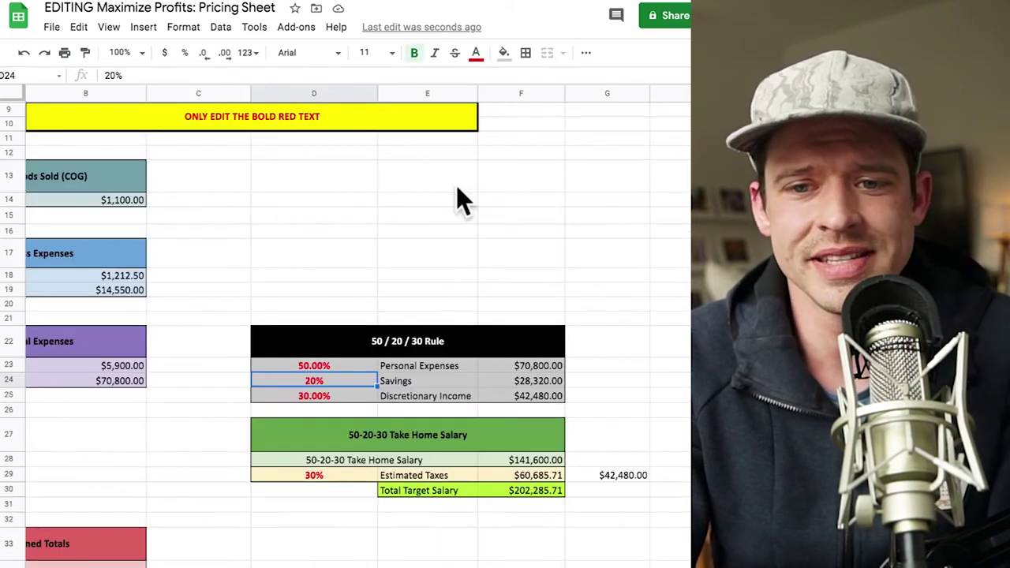
pyautogui.click(454, 191)
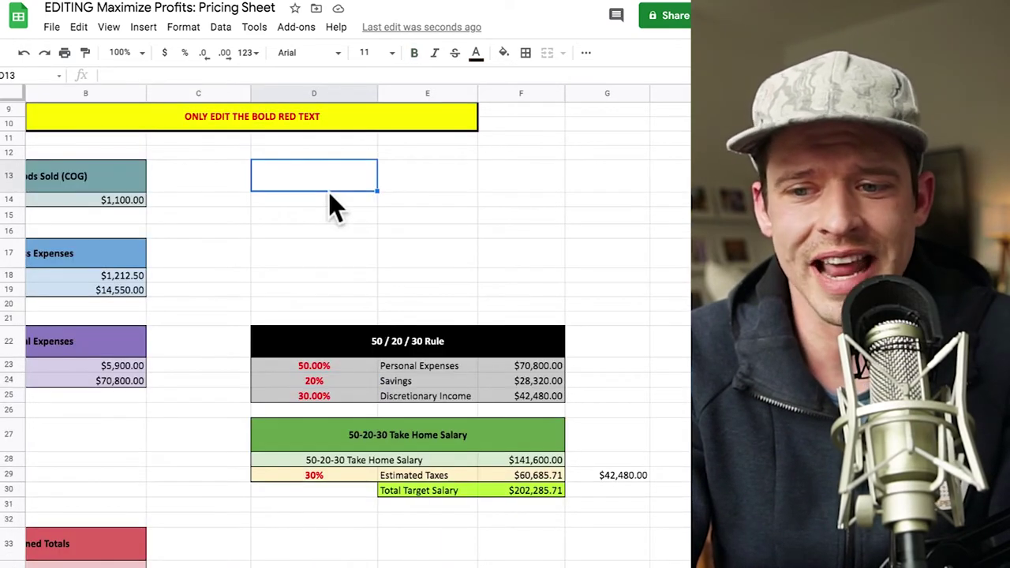
pyautogui.scroll(1, 330, 203)
pyautogui.hscroll(2, 320, 209)
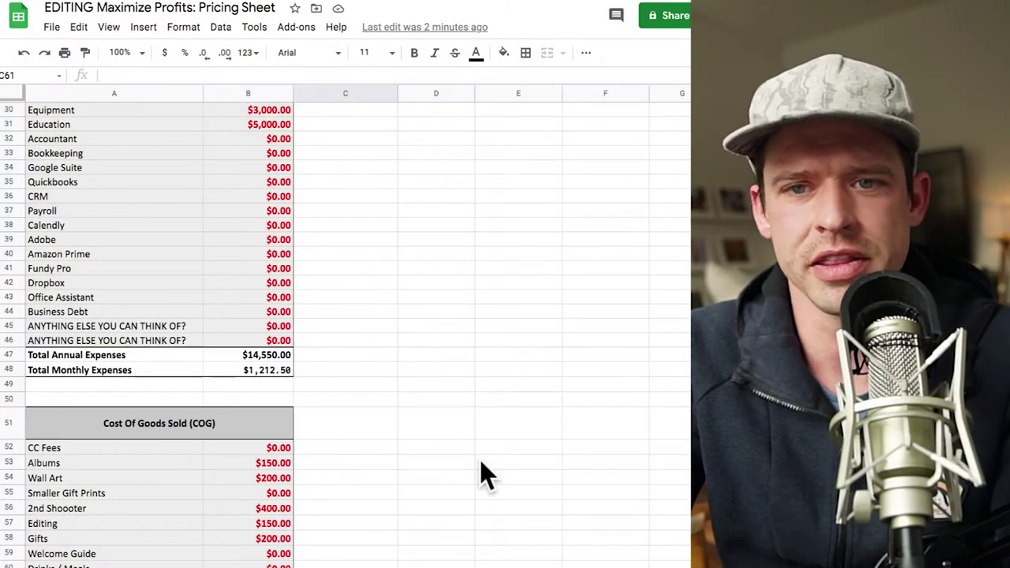
# - Switch to the Six Figure Photography website and look through the first steps of its wedding photography pricing calculator
pyautogui.scroll(-1, 479, 460)
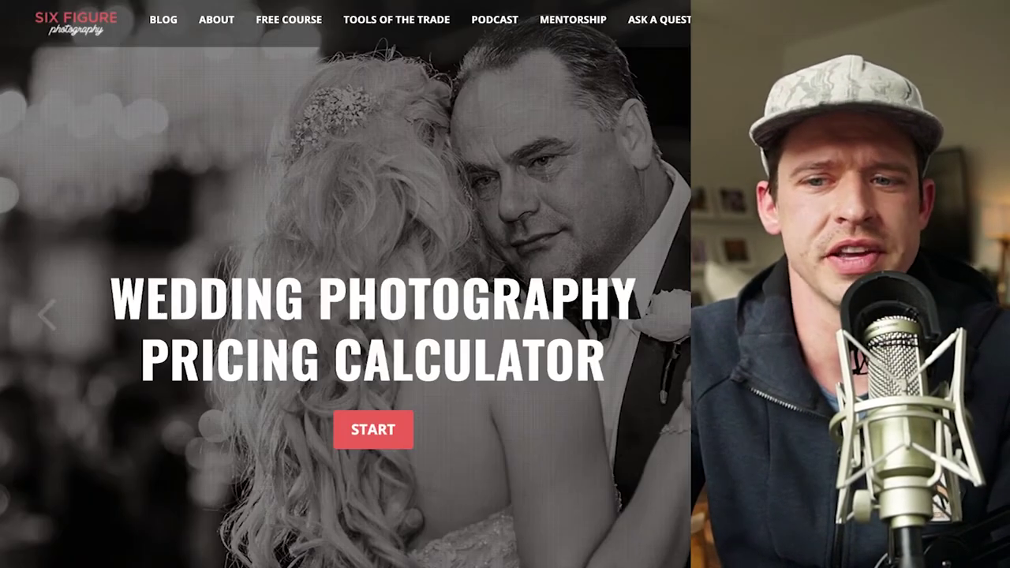
pyautogui.scroll(-6, 321, 288)
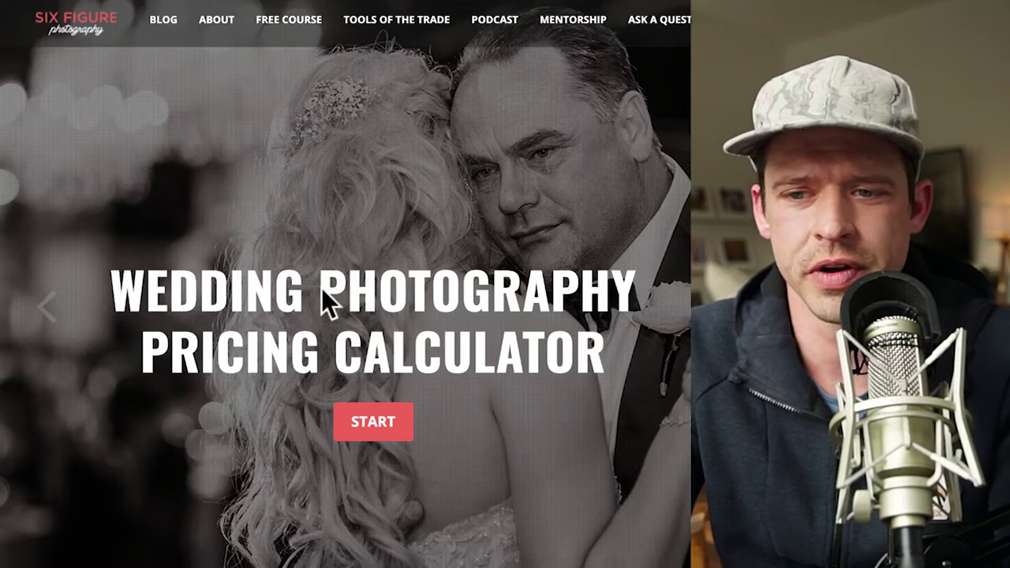
pyautogui.scroll(-15, 321, 288)
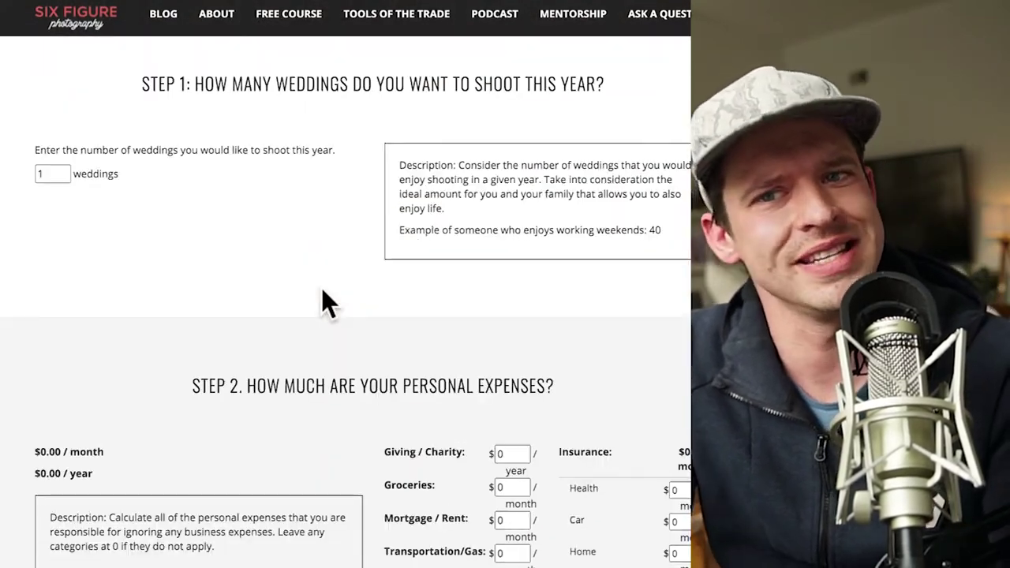
pyautogui.scroll(20, 321, 288)
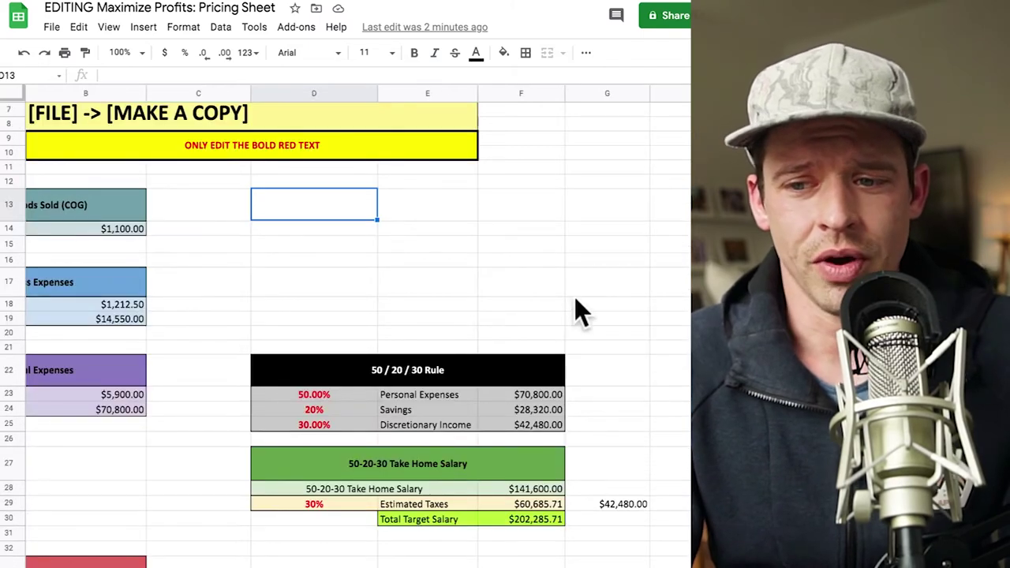
pyautogui.click(576, 294)
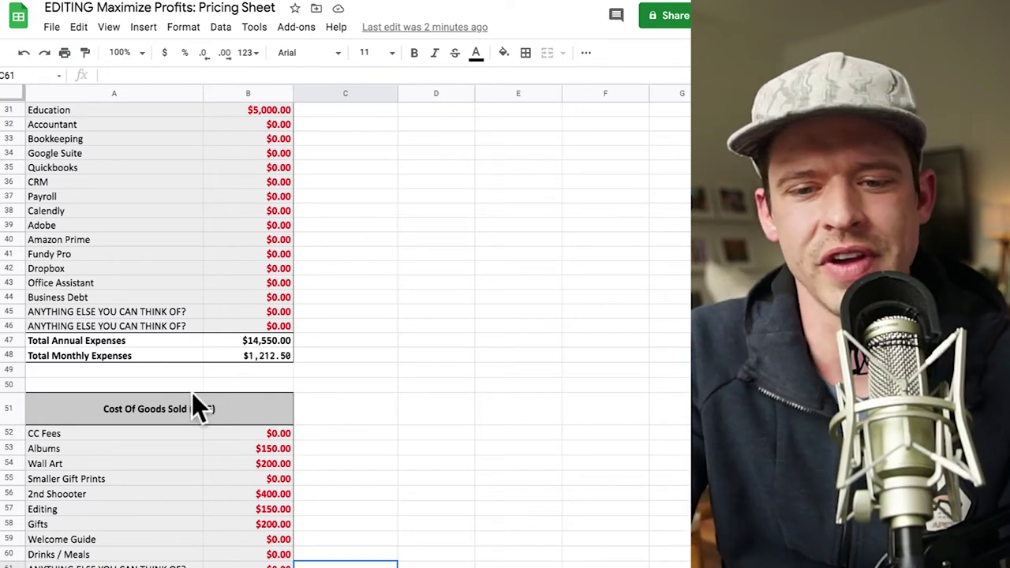
pyautogui.click(88, 554)
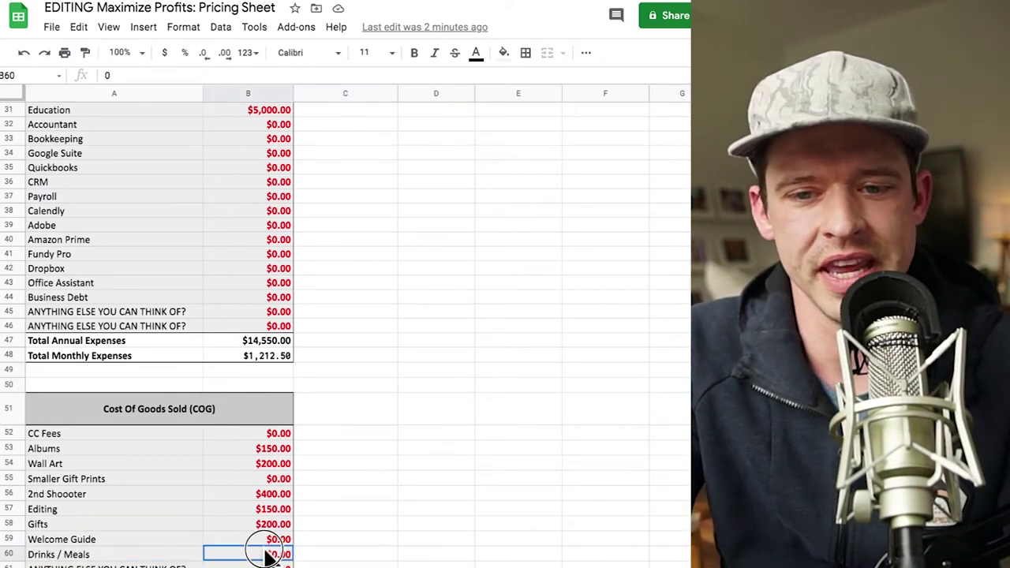
pyautogui.click(8, 554)
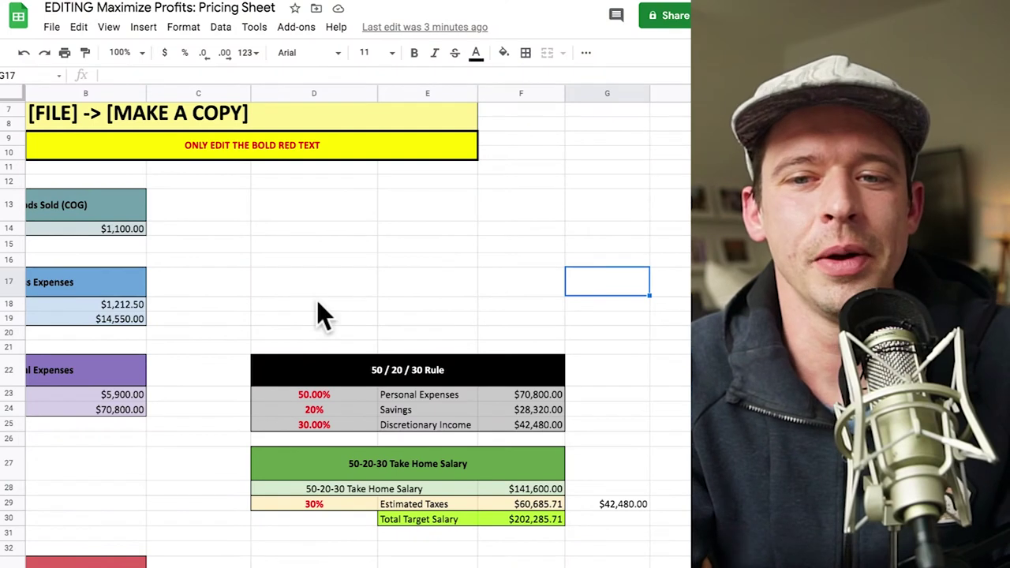
# - Review the summary's cost and expense totals, gross revenue goal, target number of main events, additional sessions and Current State vs Goals
pyautogui.hscroll(-2, 318, 302)
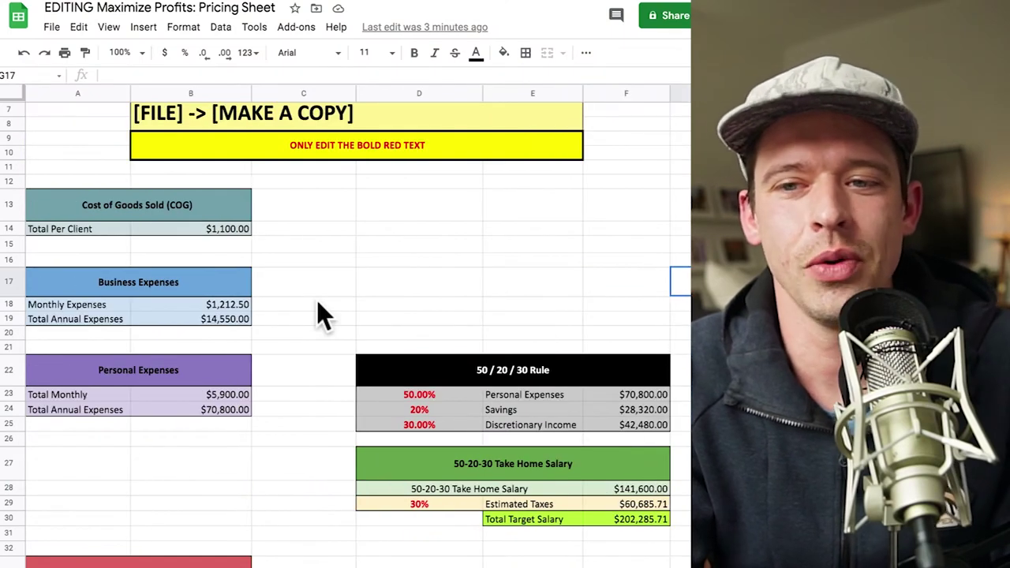
pyautogui.hscroll(2, 319, 314)
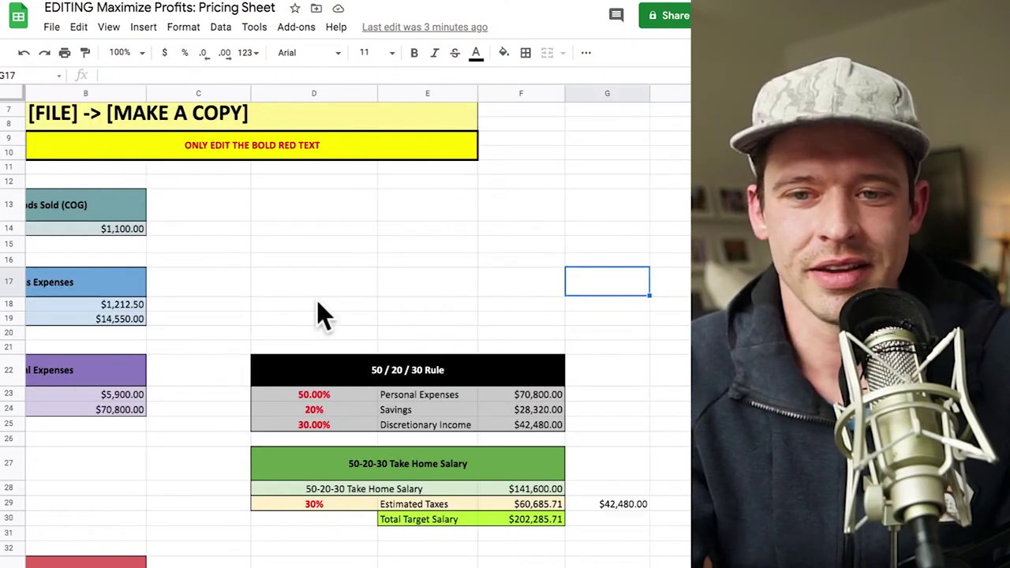
pyautogui.hscroll(-2, 316, 301)
pyautogui.click(134, 213)
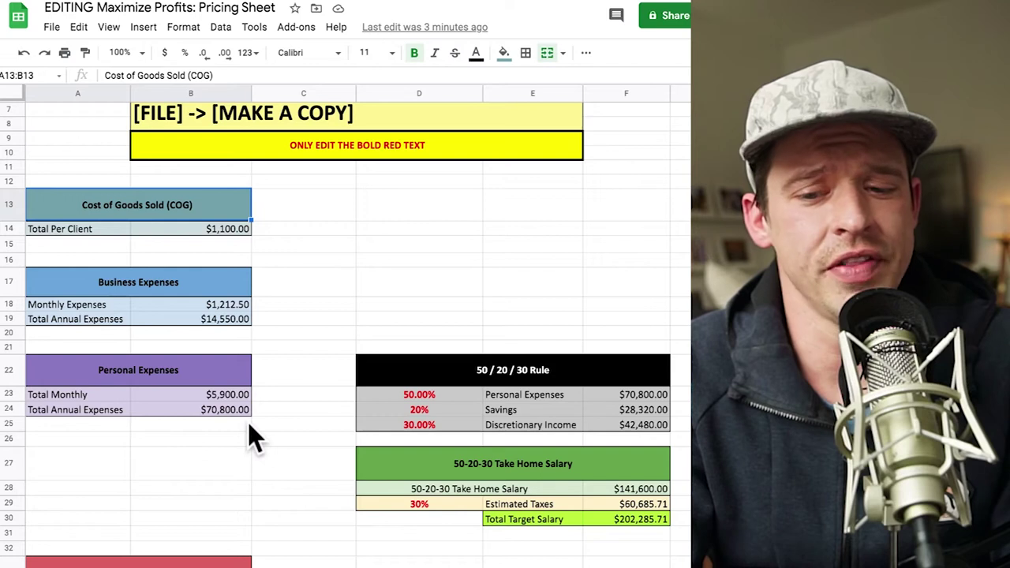
pyautogui.scroll(-10, 249, 426)
pyautogui.hscroll(3, 249, 426)
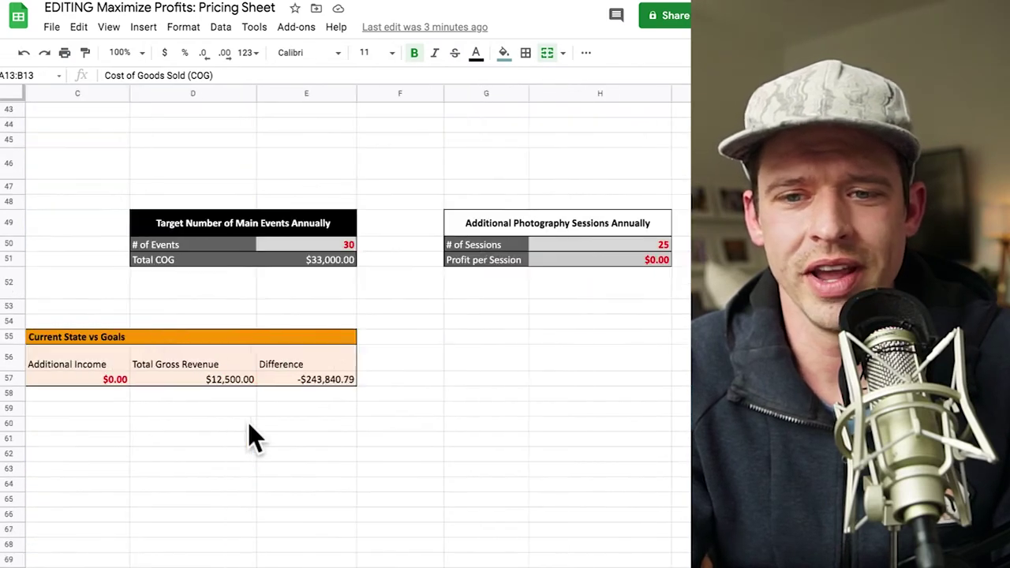
pyautogui.hscroll(1, 249, 427)
pyautogui.hscroll(-1, 249, 427)
pyautogui.scroll(2, 250, 427)
pyautogui.hscroll(-2, 250, 427)
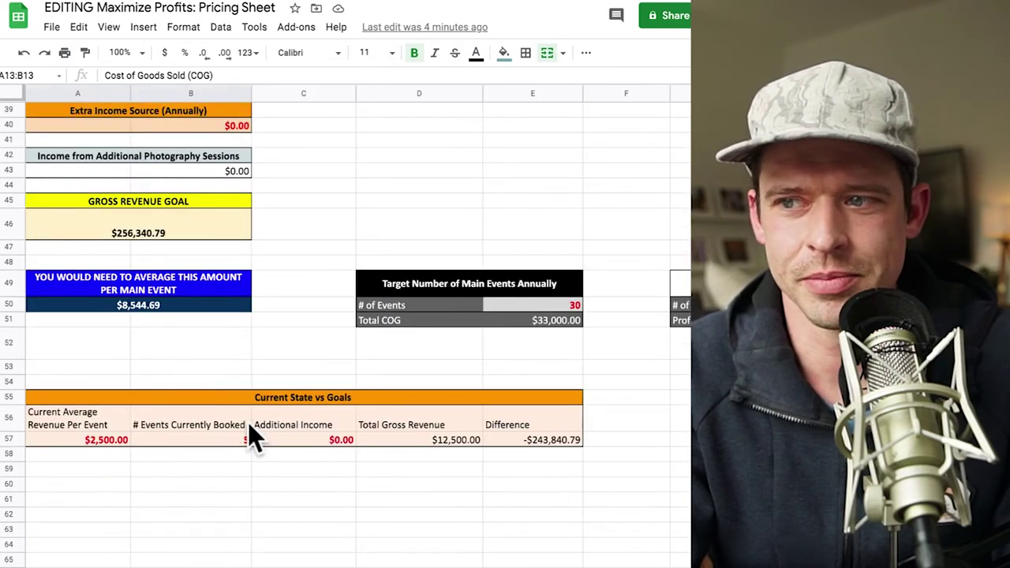
pyautogui.scroll(2, 247, 422)
pyautogui.hscroll(2, 248, 422)
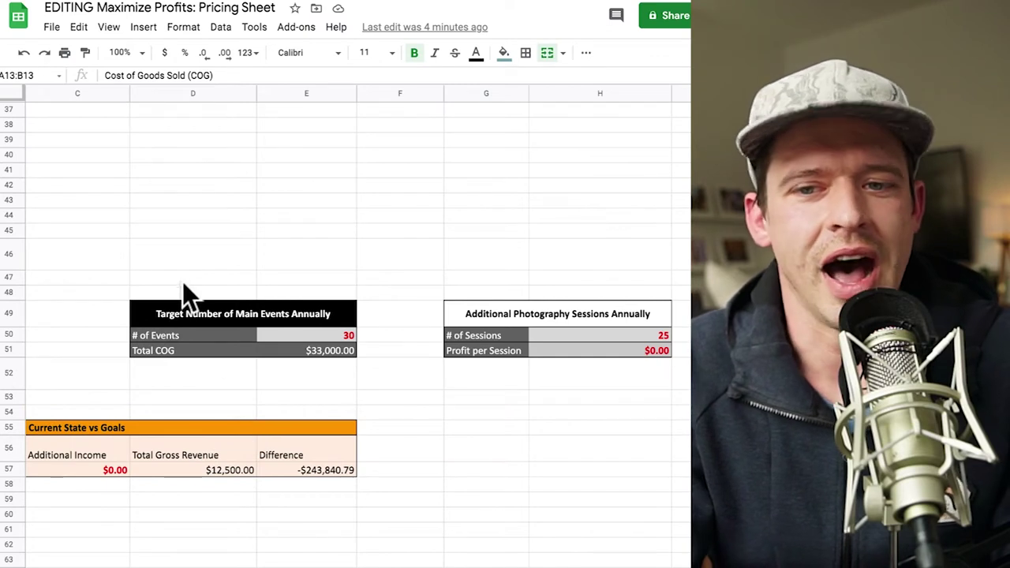
# - Set the # of Events under Target Number of Main Events Annually to 50
pyautogui.doubleClick(191, 305)
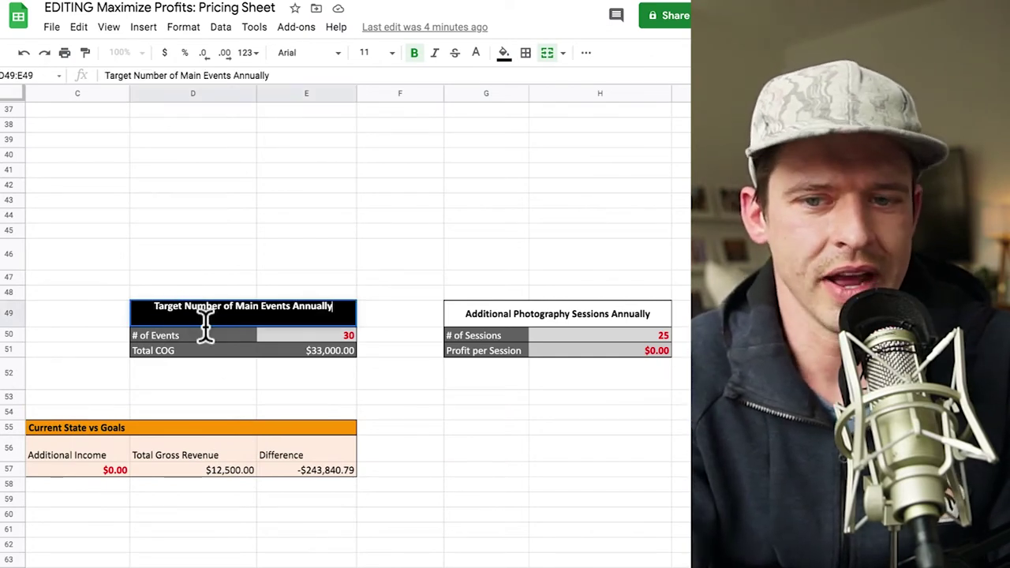
pyautogui.click(185, 334)
pyautogui.click(306, 338)
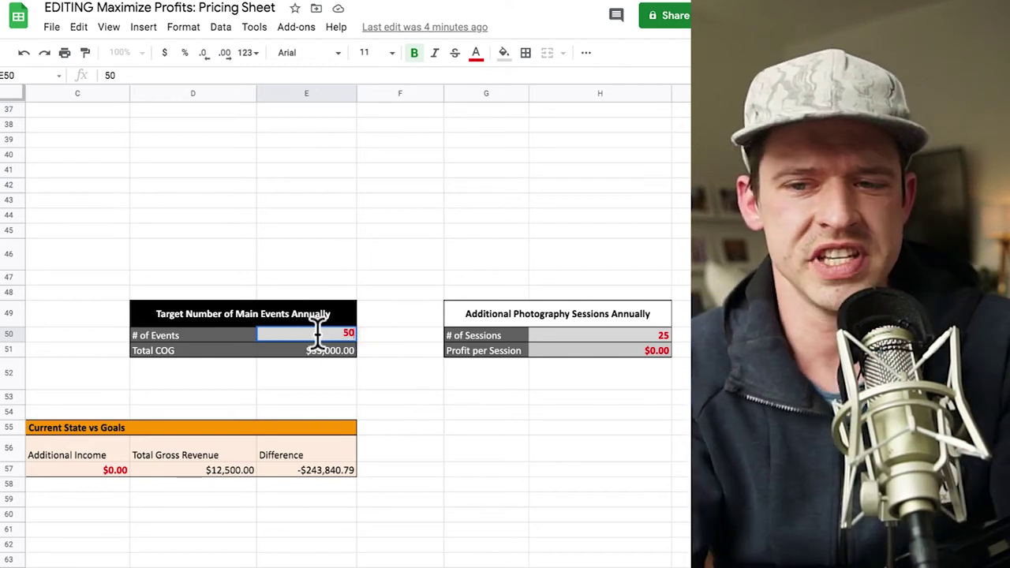
pyautogui.write('50')
pyautogui.click(387, 382)
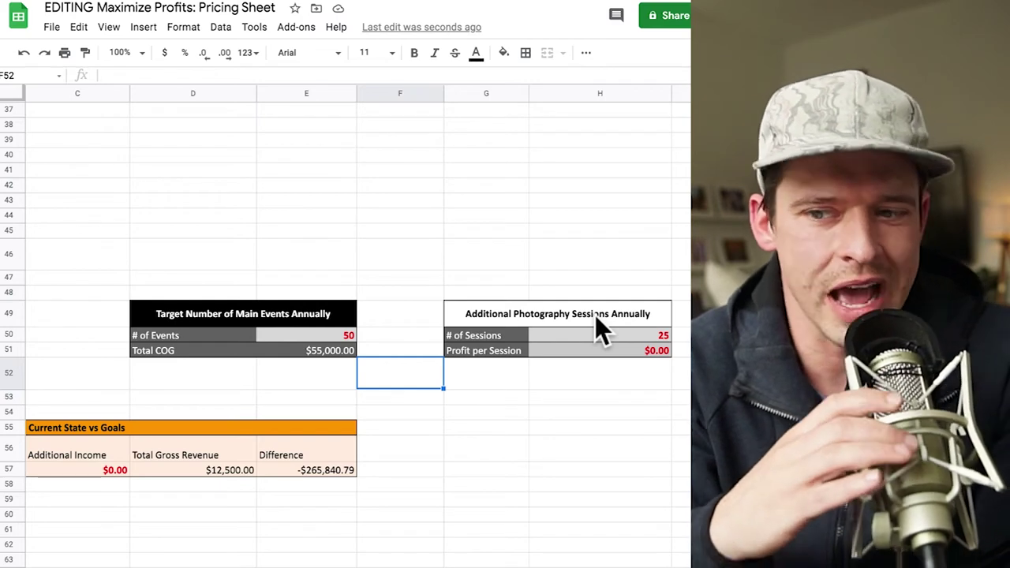
# - Set Additional Photography Sessions Annually to 5 sessions with a profit per session of 3000
pyautogui.click(644, 336)
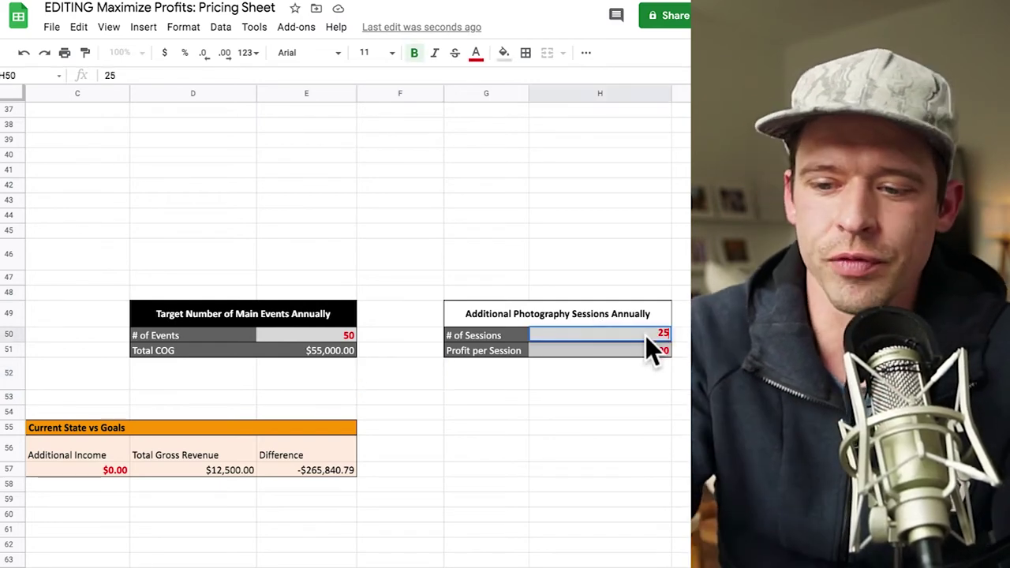
pyautogui.write('5')
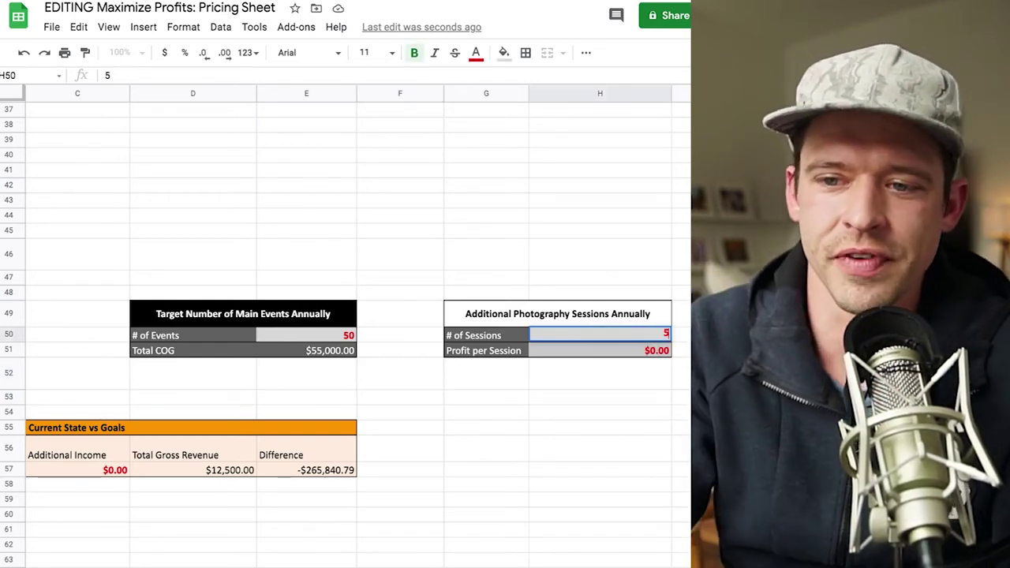
pyautogui.click(564, 426)
pyautogui.click(646, 351)
pyautogui.click(645, 351)
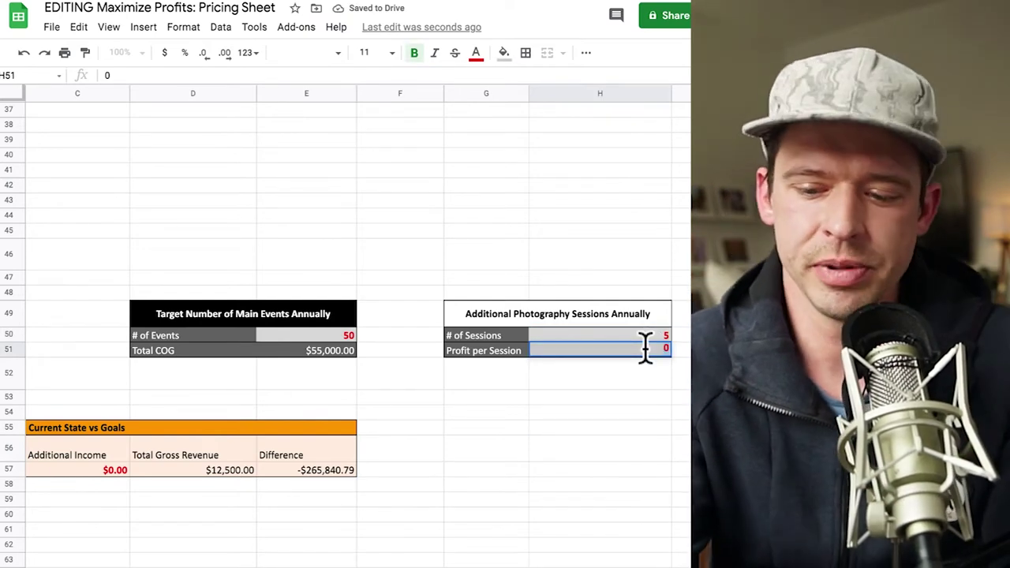
pyautogui.write('3000')
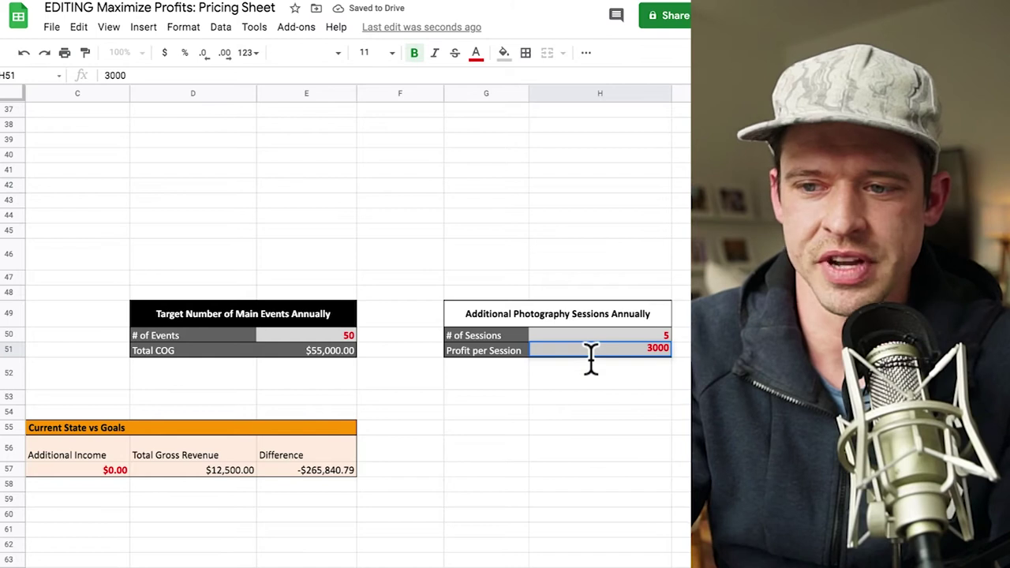
pyautogui.press('Return')
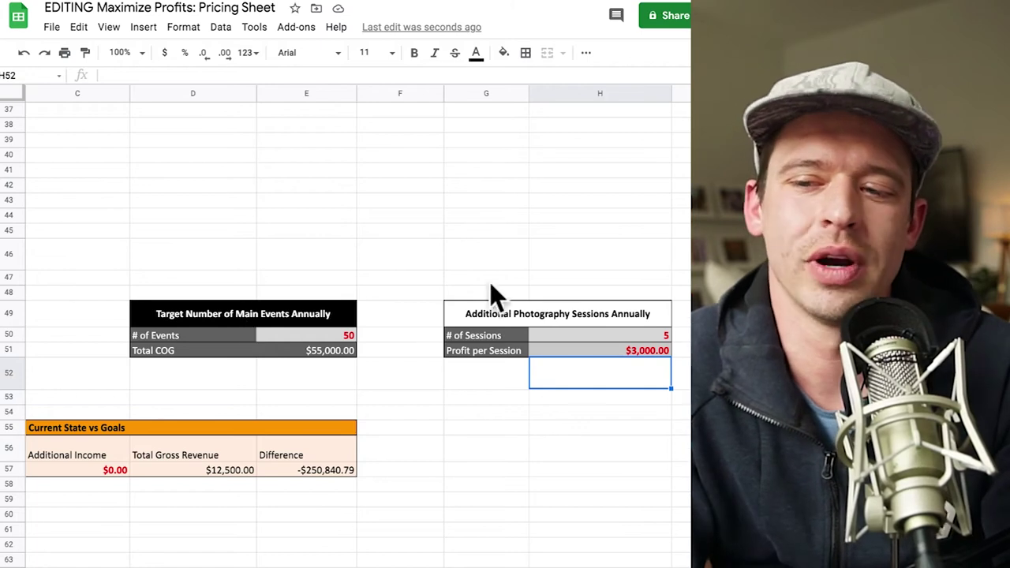
# - Change the # of Events under Target Number of Main Events Annually to 15
pyautogui.hscroll(3, 611, 329)
pyautogui.hscroll(-3, 608, 316)
pyautogui.click(320, 335)
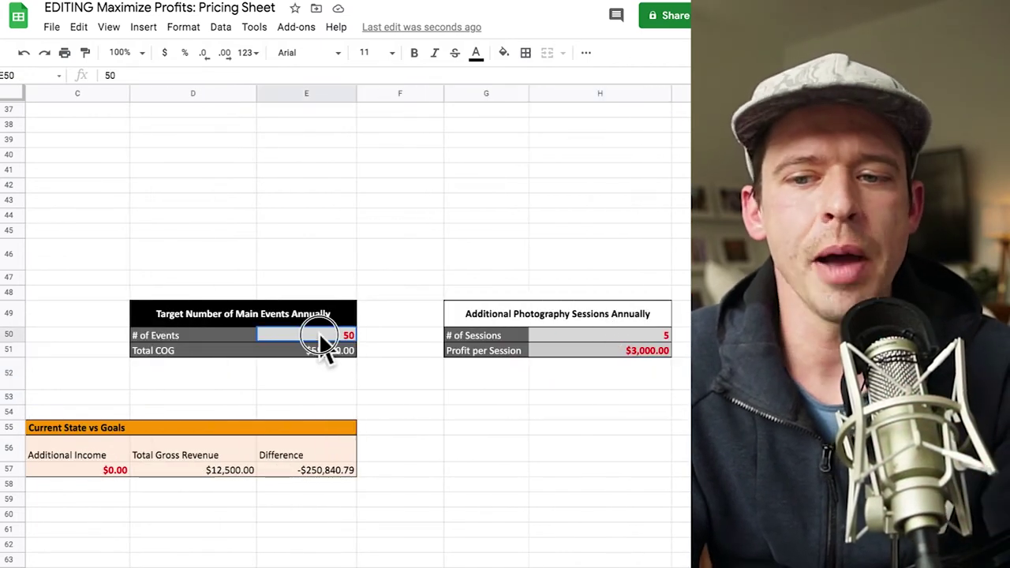
pyautogui.doubleClick(329, 334)
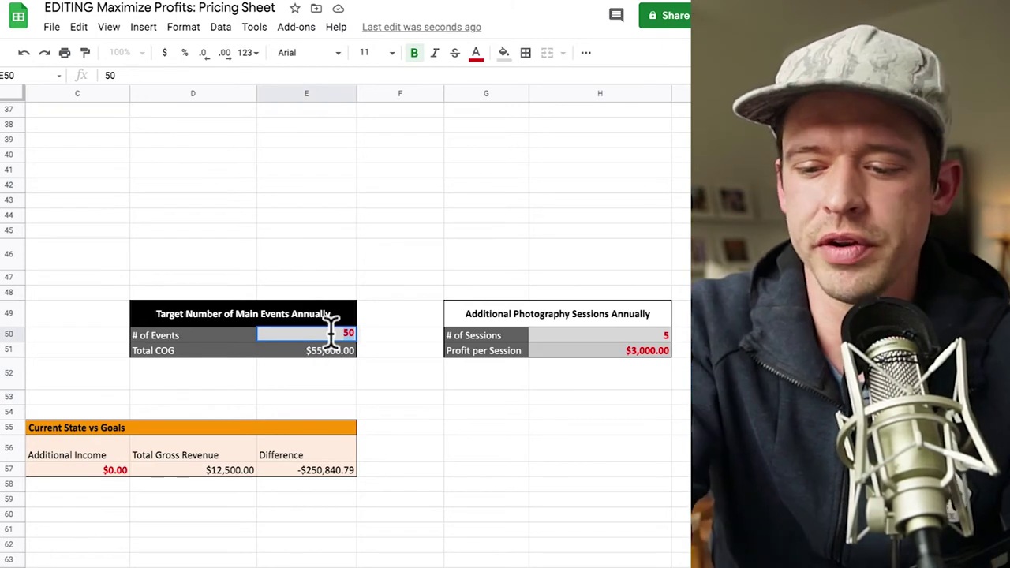
pyautogui.write('15')
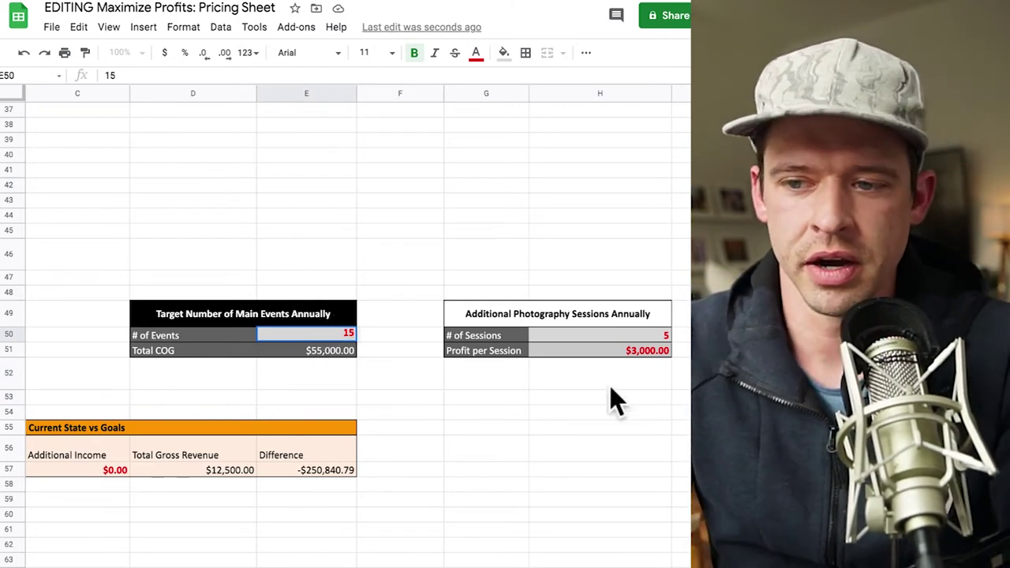
pyautogui.click(608, 396)
# - Reset both the # of Sessions and the Profit per Session for additional photography sessions to 0
pyautogui.doubleClick(653, 334)
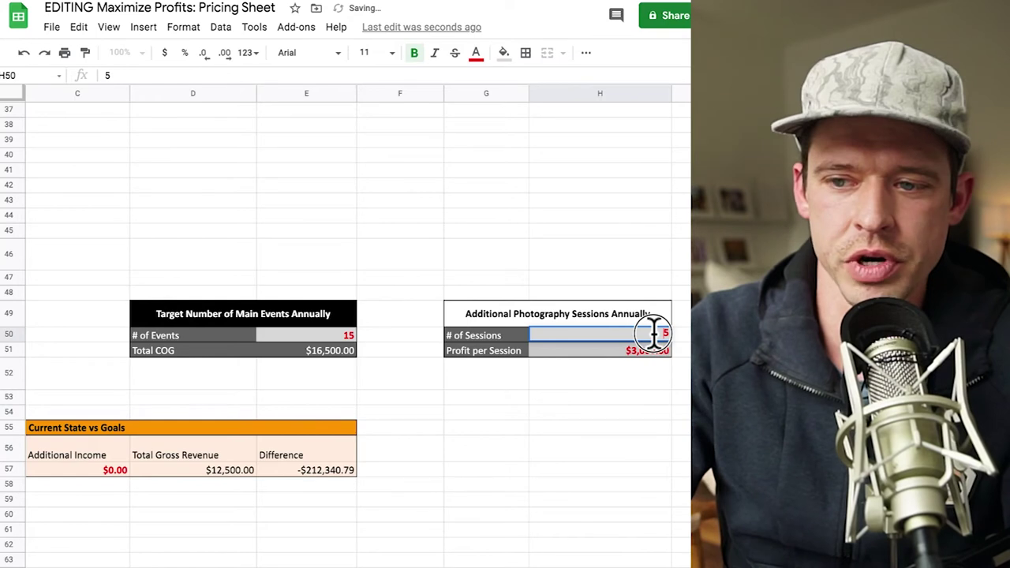
pyautogui.press('BackSpace')
pyautogui.write('0')
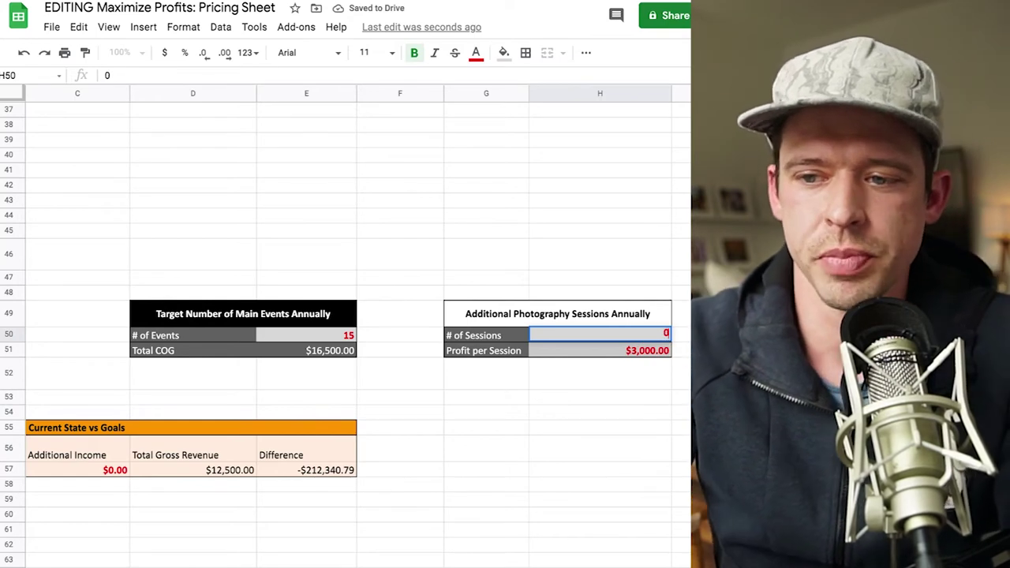
pyautogui.doubleClick(661, 348)
pyautogui.press('BackSpace')
pyautogui.press('BackSpace')
pyautogui.press('BackSpace')
pyautogui.press('BackSpace')
pyautogui.write('0')
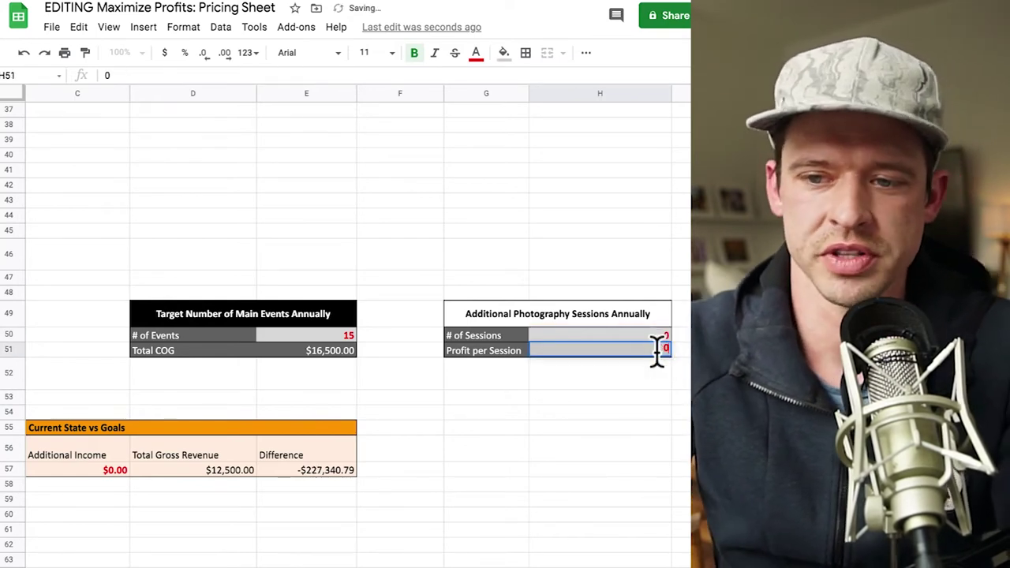
pyautogui.click(597, 433)
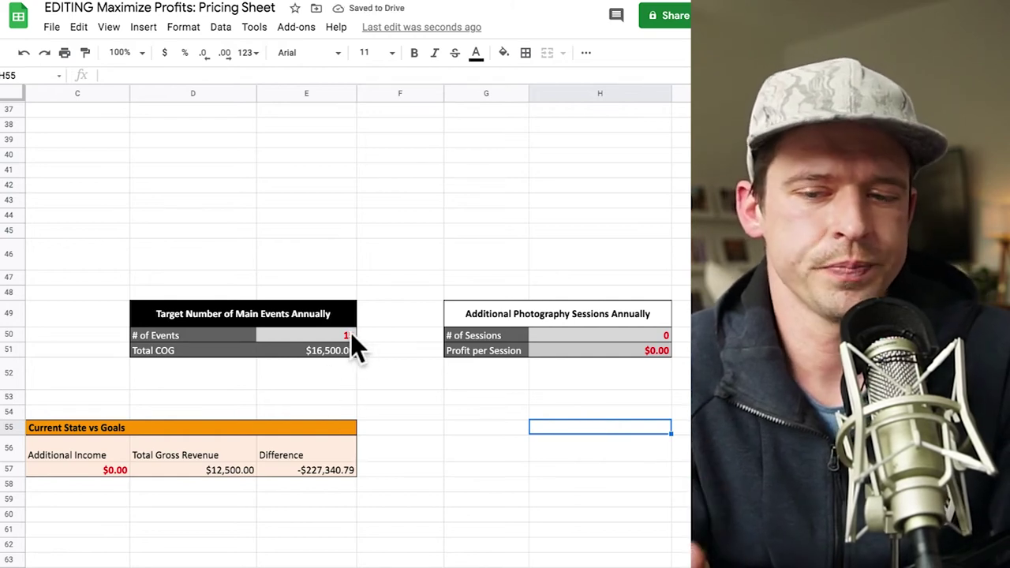
# - Review the Combined Totals formula for business expenses plus target salary and the Desired Profit for Business block
pyautogui.hscroll(-3, 355, 347)
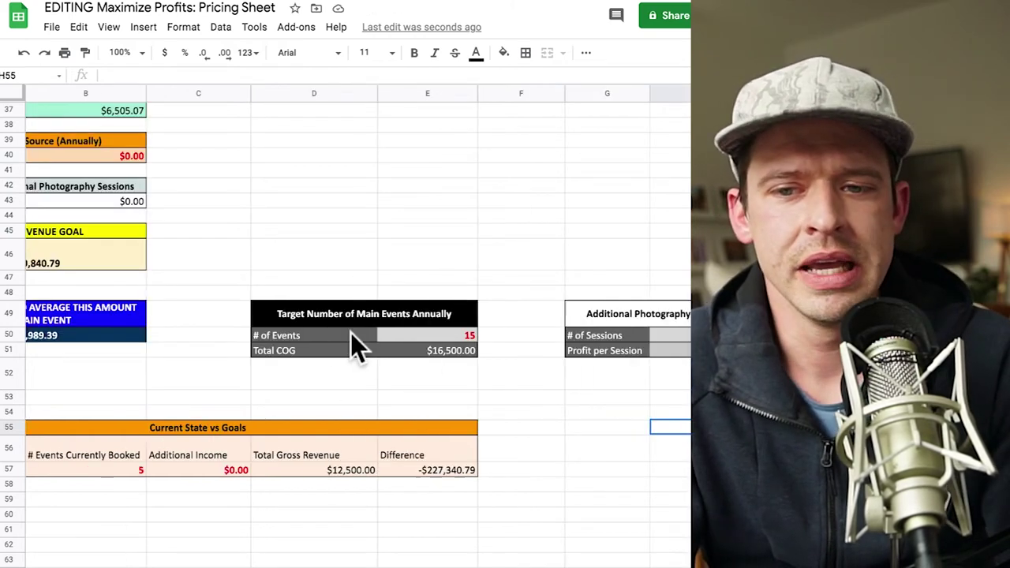
pyautogui.scroll(5, 355, 347)
pyautogui.scroll(3, 350, 332)
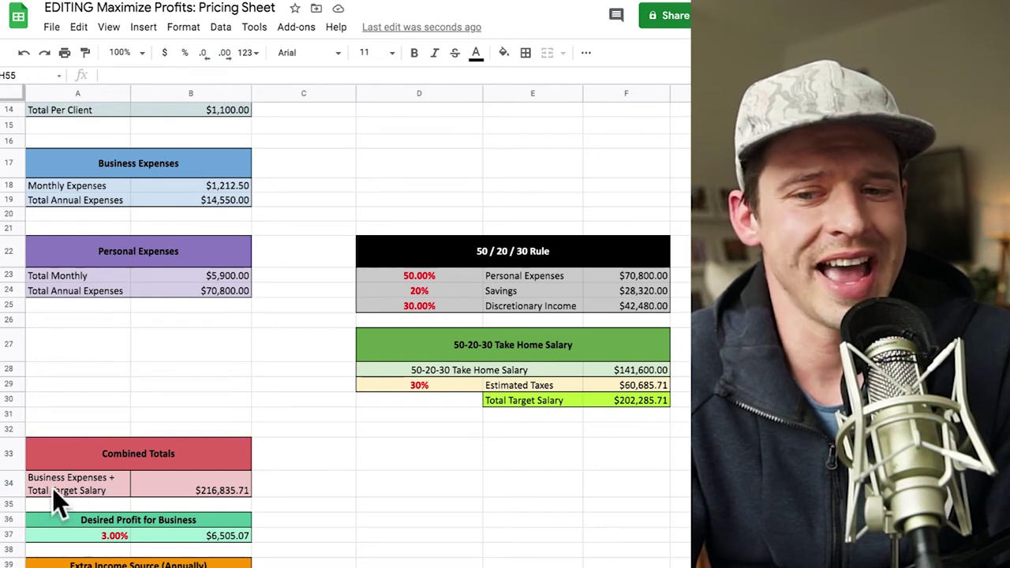
pyautogui.click(186, 488)
pyautogui.doubleClick(186, 487)
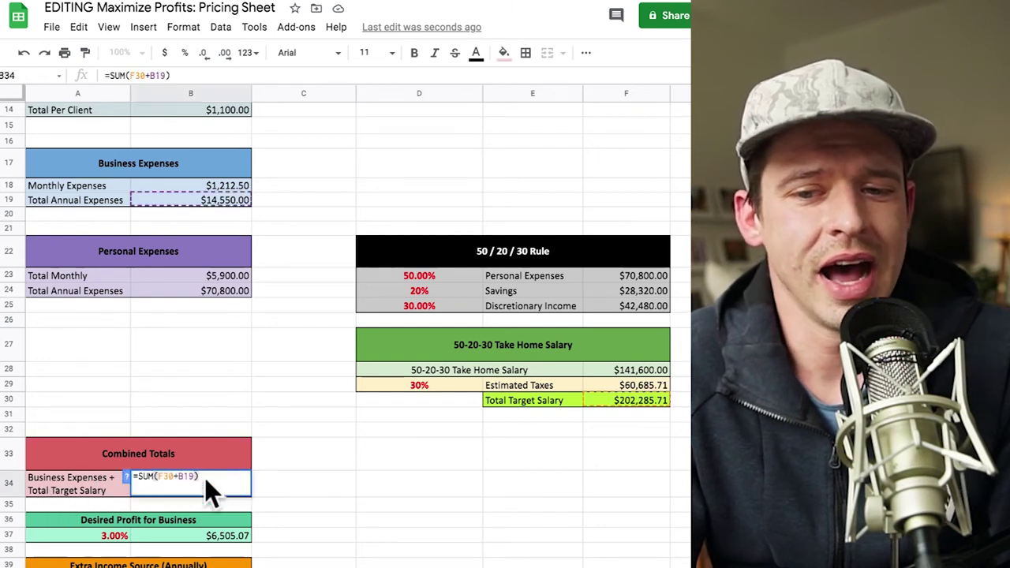
pyautogui.click(277, 480)
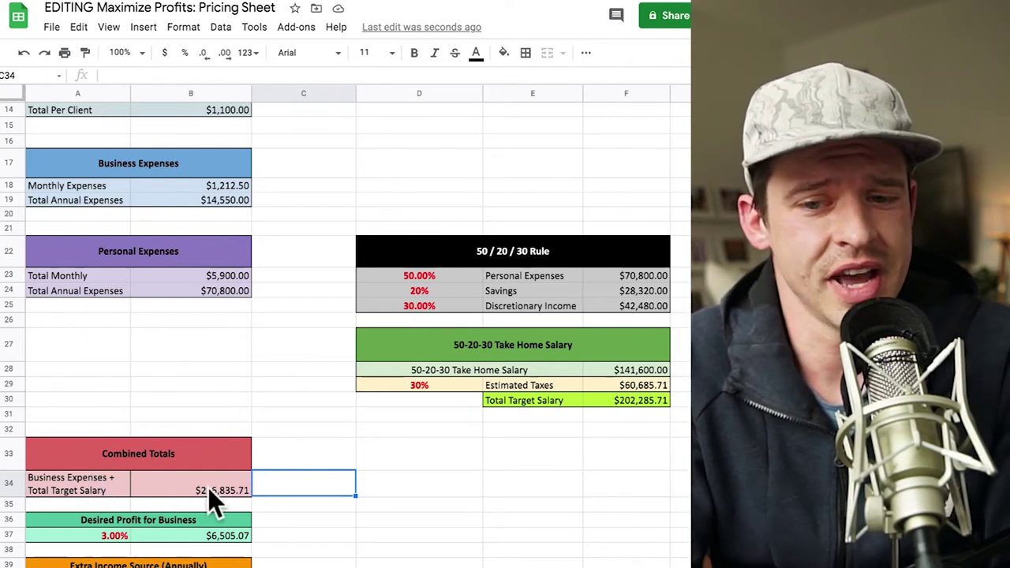
pyautogui.click(278, 522)
pyautogui.moveTo(305, 522); pyautogui.dragTo(27, 531)
pyautogui.moveTo(306, 541); pyautogui.dragTo(304, 520)
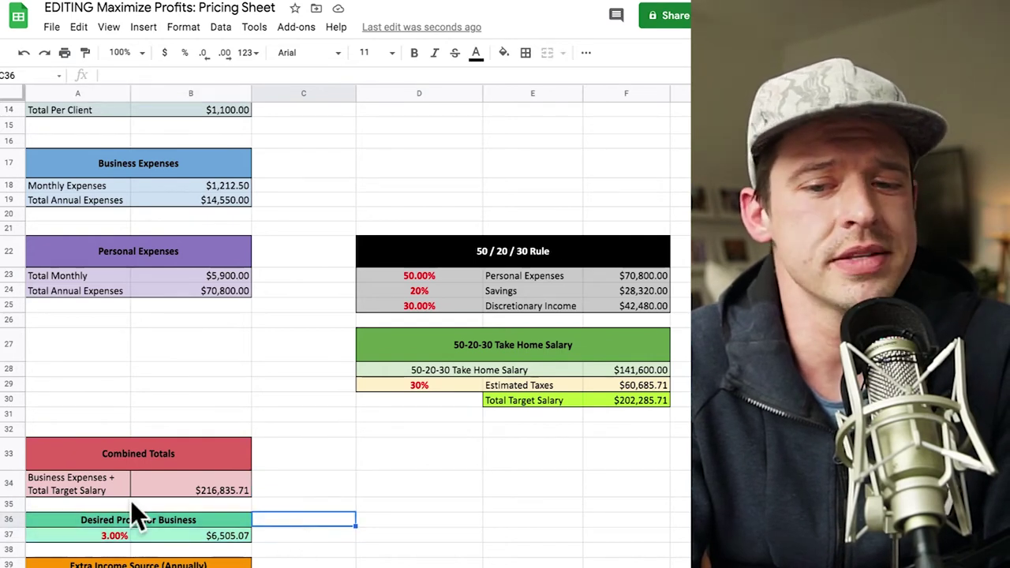
pyautogui.moveTo(47, 517); pyautogui.dragTo(203, 540)
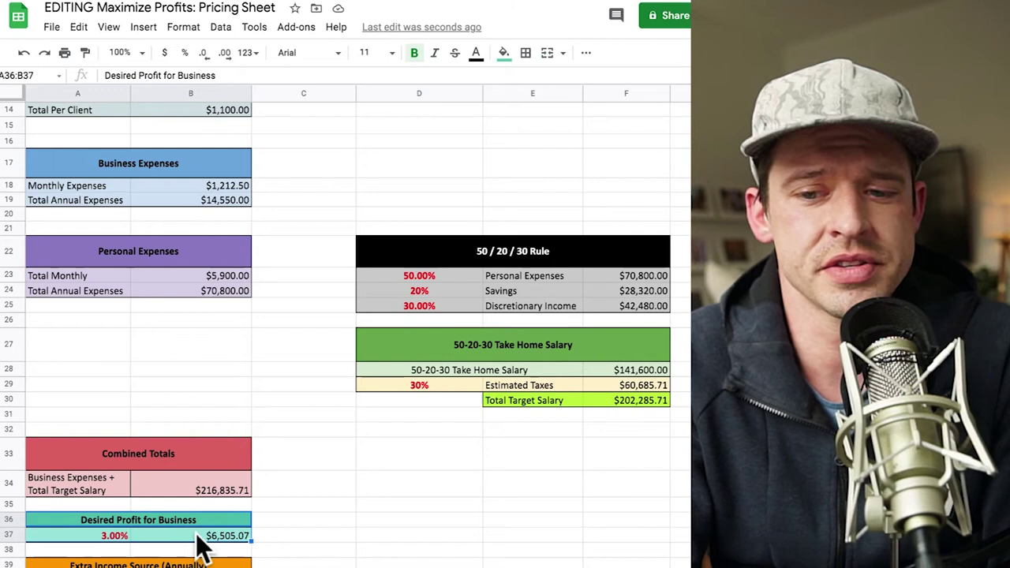
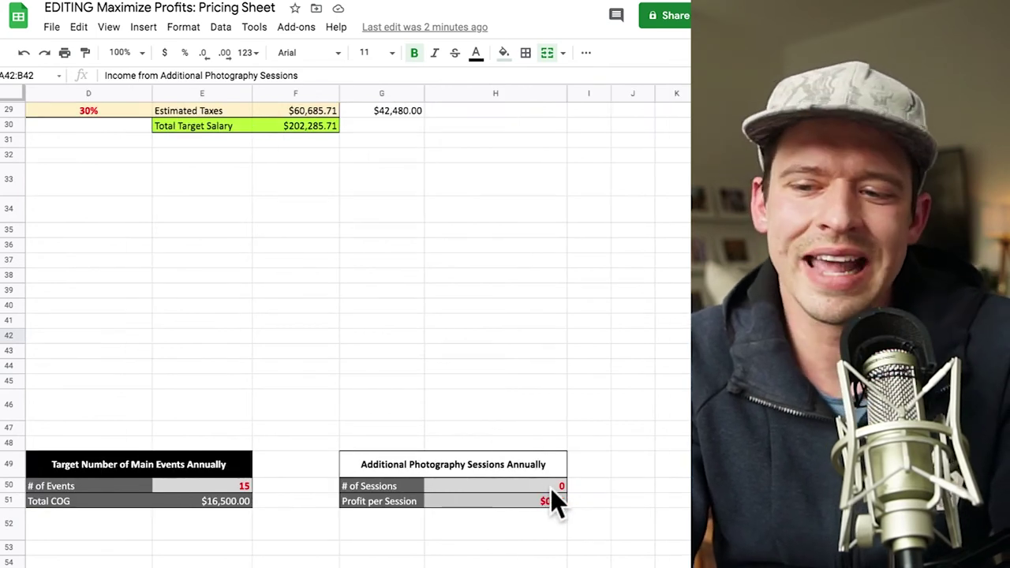
# - Set Additional Photography Sessions Annually to 5 sessions with a profit per session of 1500
pyautogui.click(552, 487)
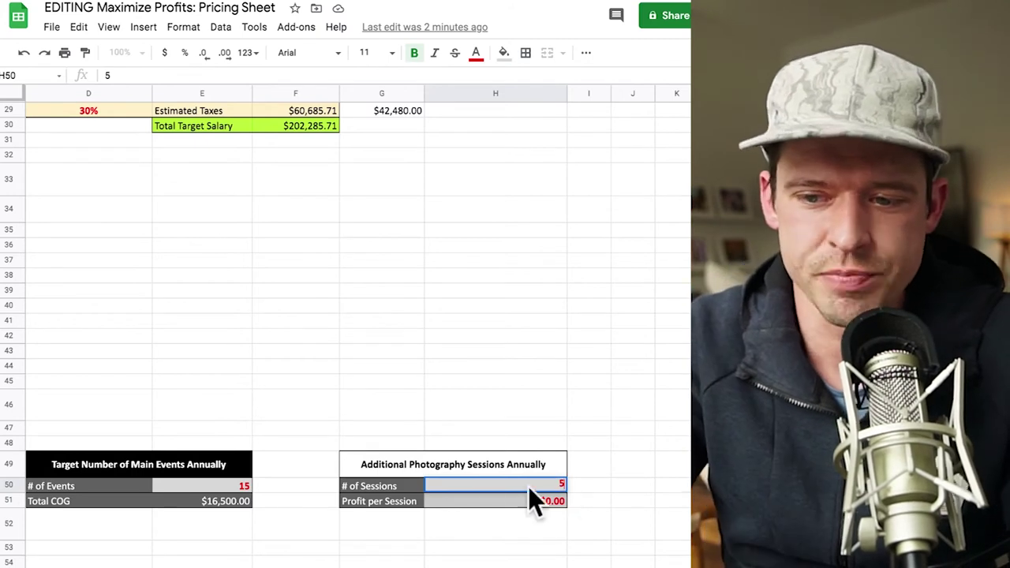
pyautogui.write('5')
pyautogui.press('Return')
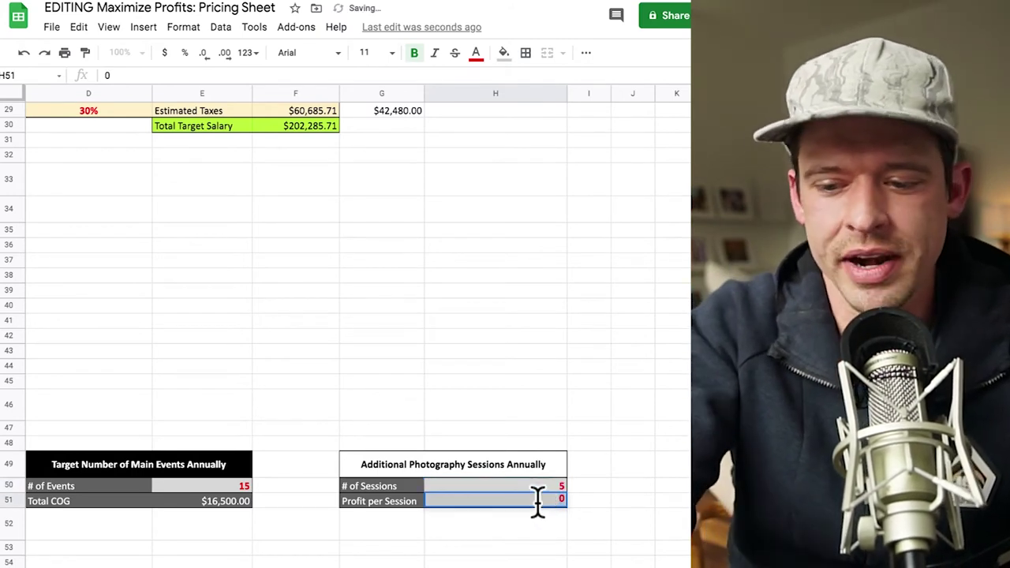
pyautogui.write('1500')
pyautogui.click(602, 540)
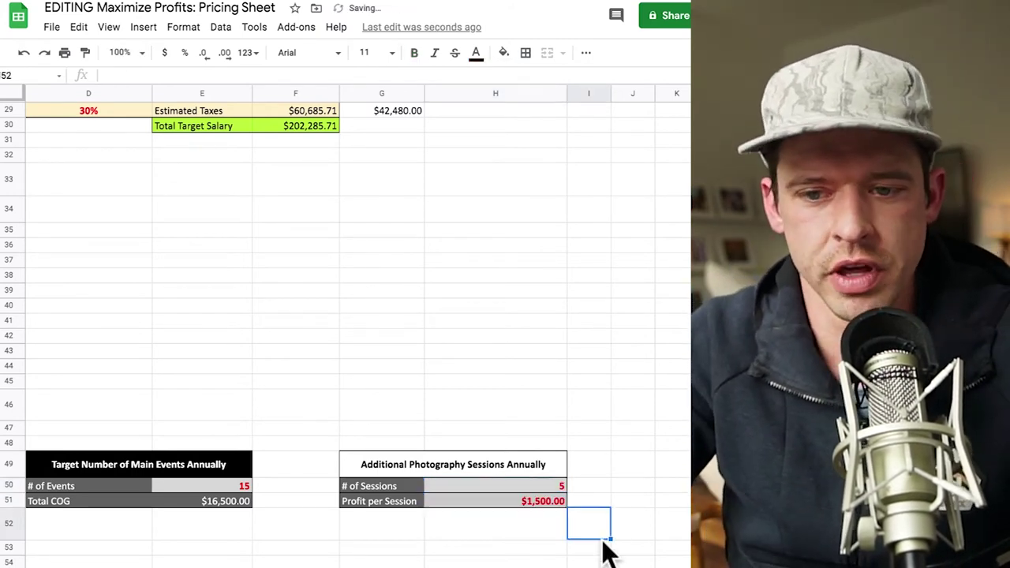
# - Examine the additional session income, the gross revenue goal, and how the average amount per main event depends on the number of events
pyautogui.hscroll(-5, 337, 429)
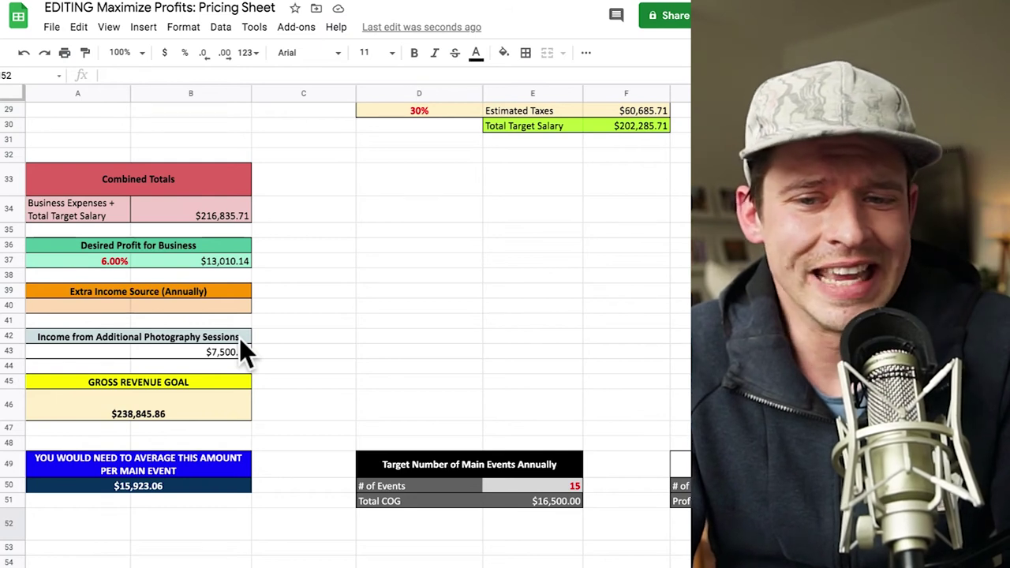
pyautogui.scroll(1, 239, 337)
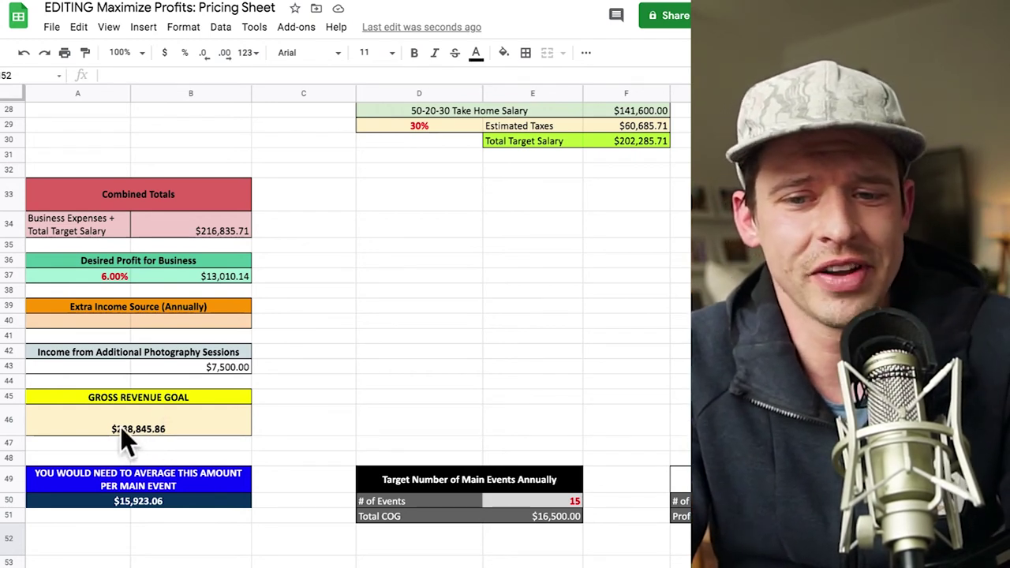
pyautogui.click(31, 504)
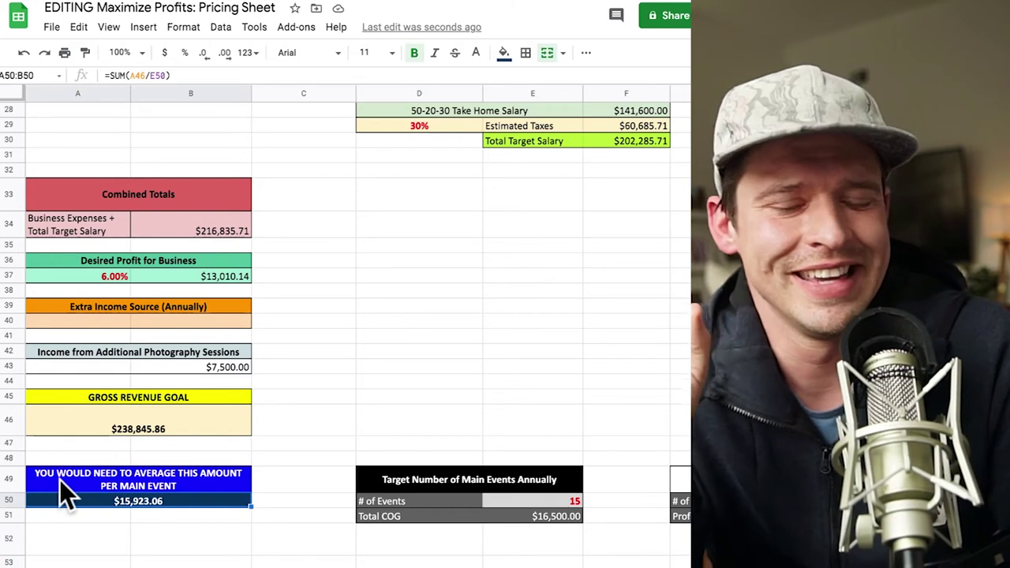
pyautogui.click(60, 481)
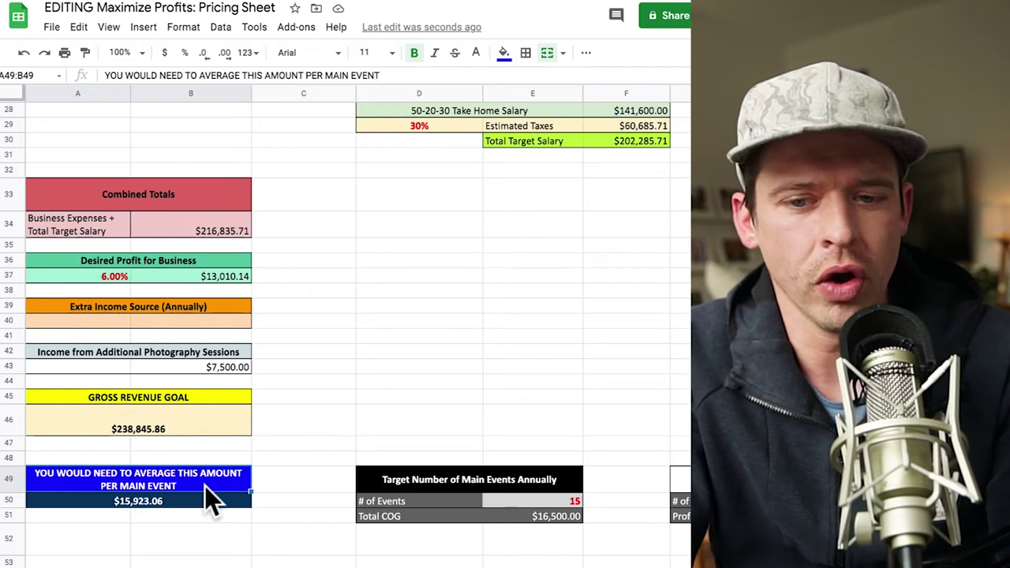
pyautogui.click(581, 502)
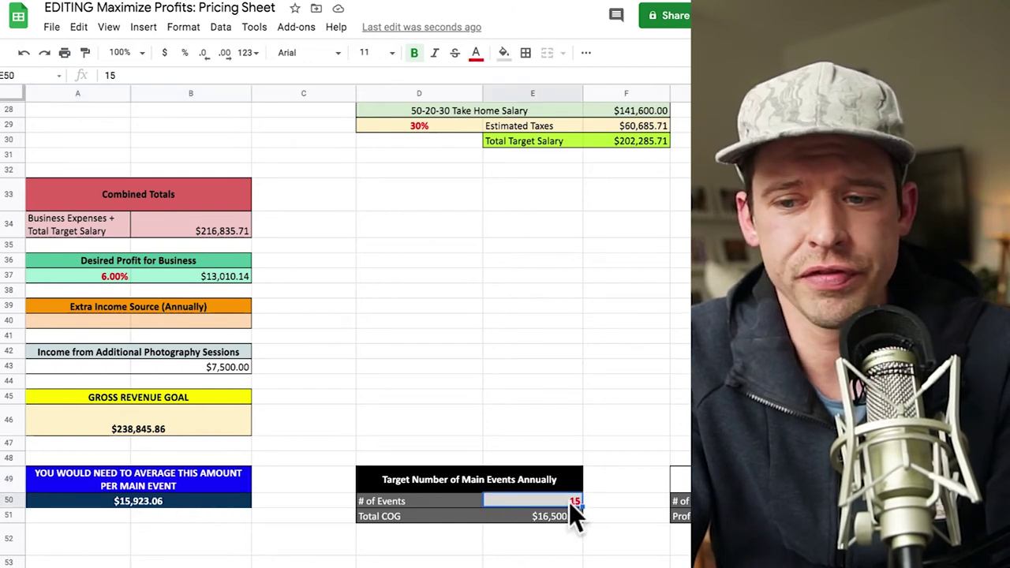
pyautogui.doubleClick(568, 498)
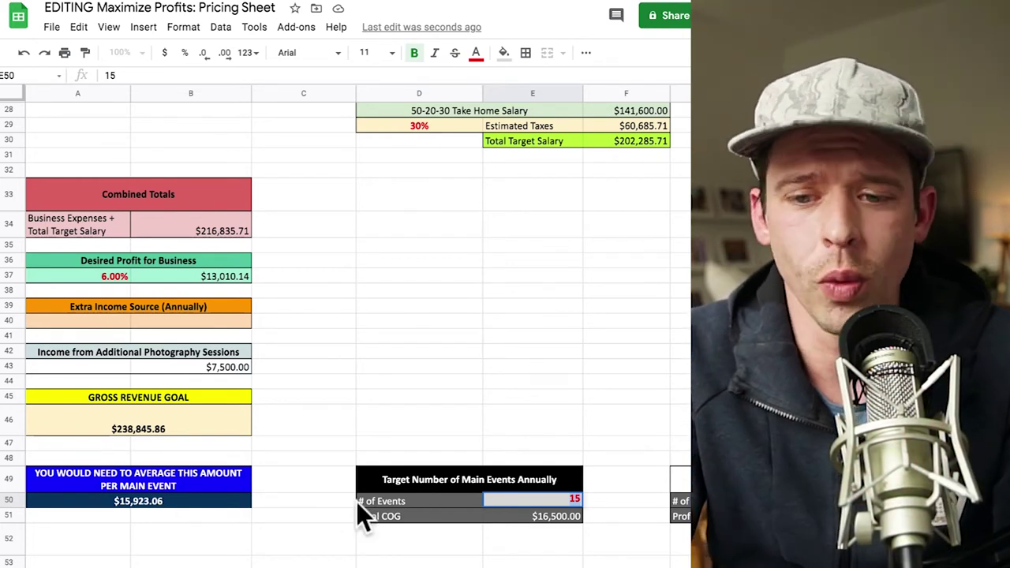
pyautogui.click(175, 498)
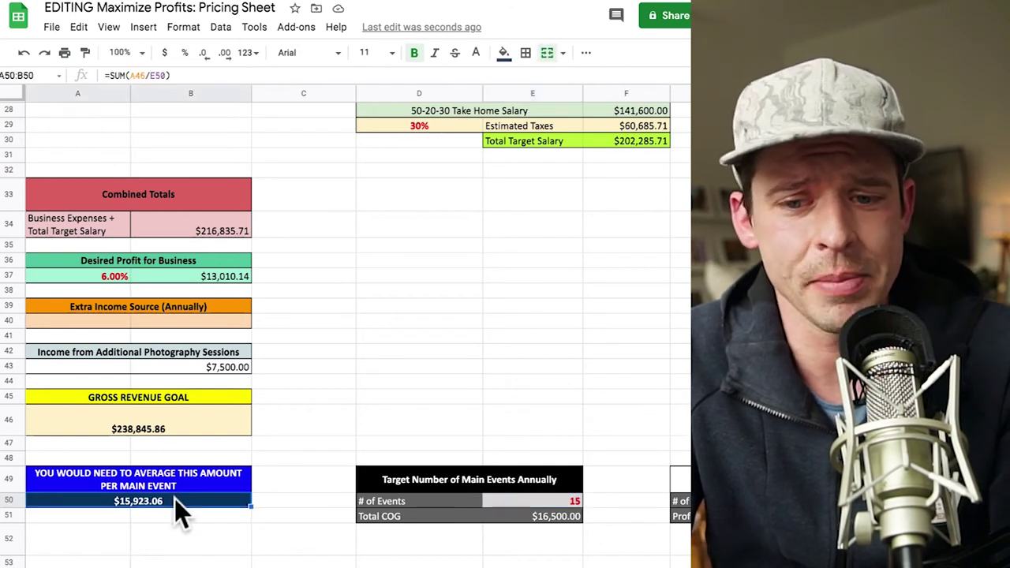
pyautogui.doubleClick(175, 497)
pyautogui.click(319, 514)
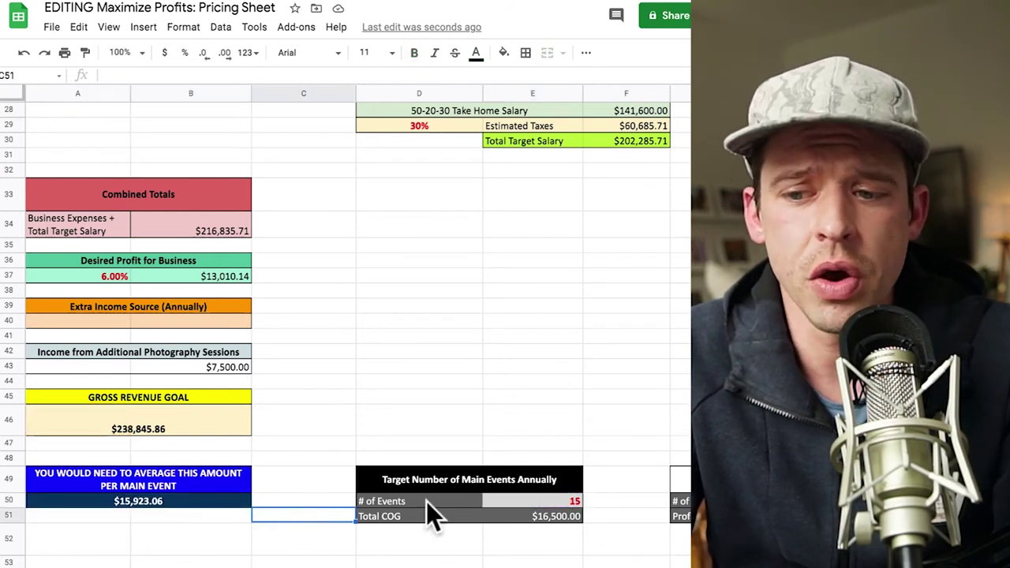
# - Set the target number of main events annually to 30
pyautogui.click(544, 498)
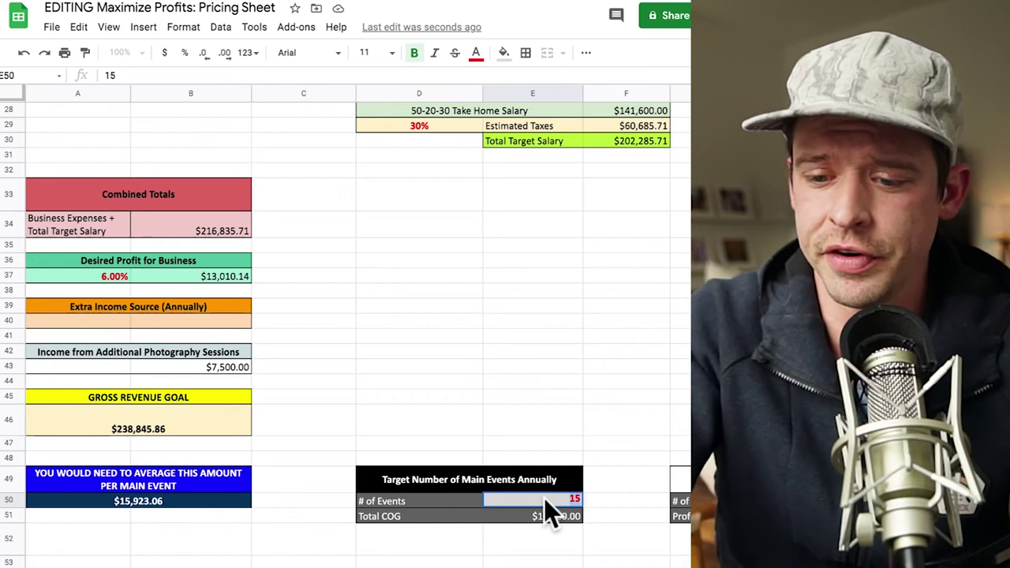
pyautogui.write('30')
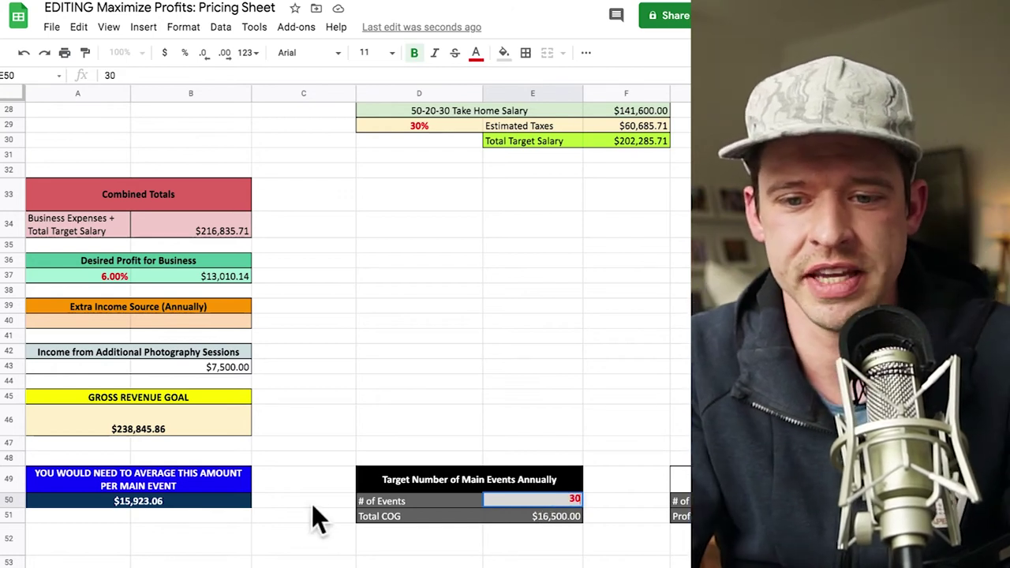
pyautogui.click(313, 517)
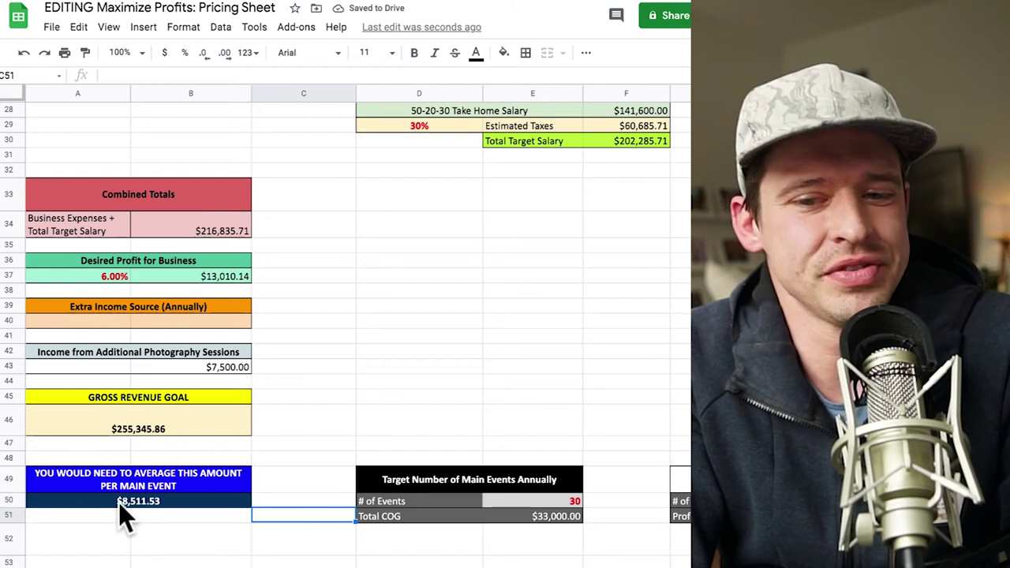
# - Return the target number of main events annually to 15
pyautogui.click(555, 500)
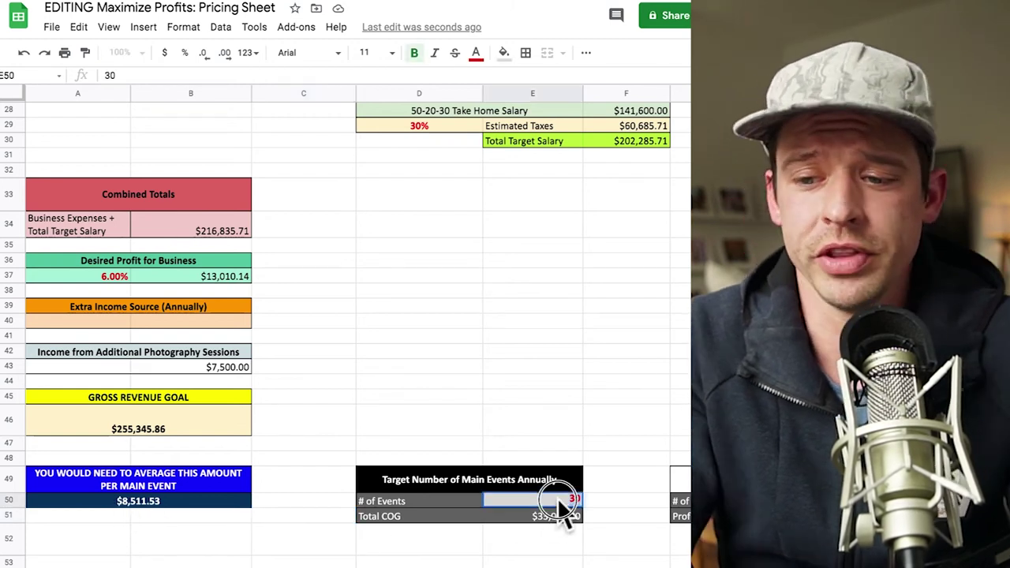
pyautogui.write('15')
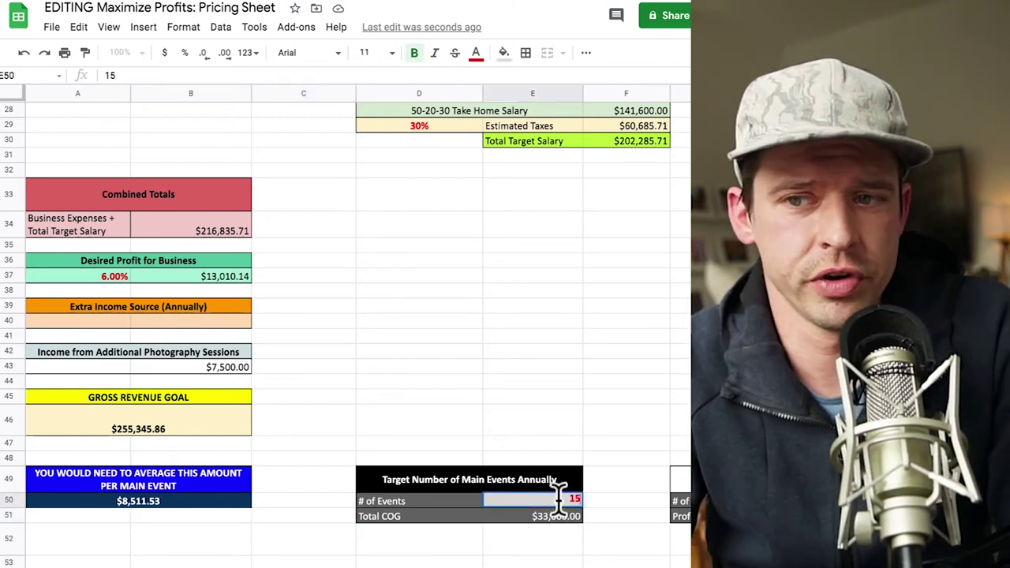
pyautogui.click(557, 320)
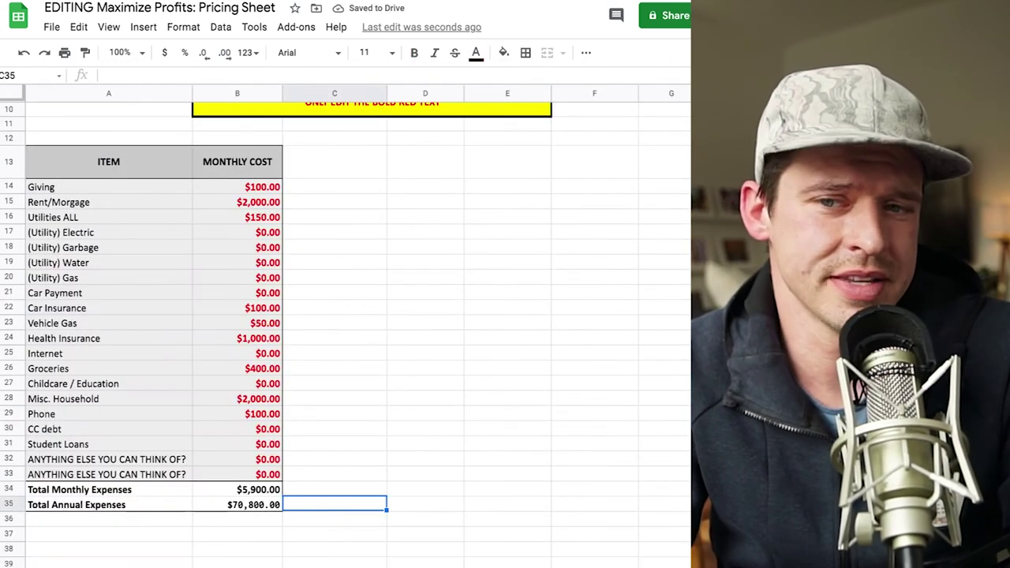
# - Set the Rent/Morgage monthly cost in the personal expenses to 1000 and check the average amount needed per main event
pyautogui.scroll(1, 354, 403)
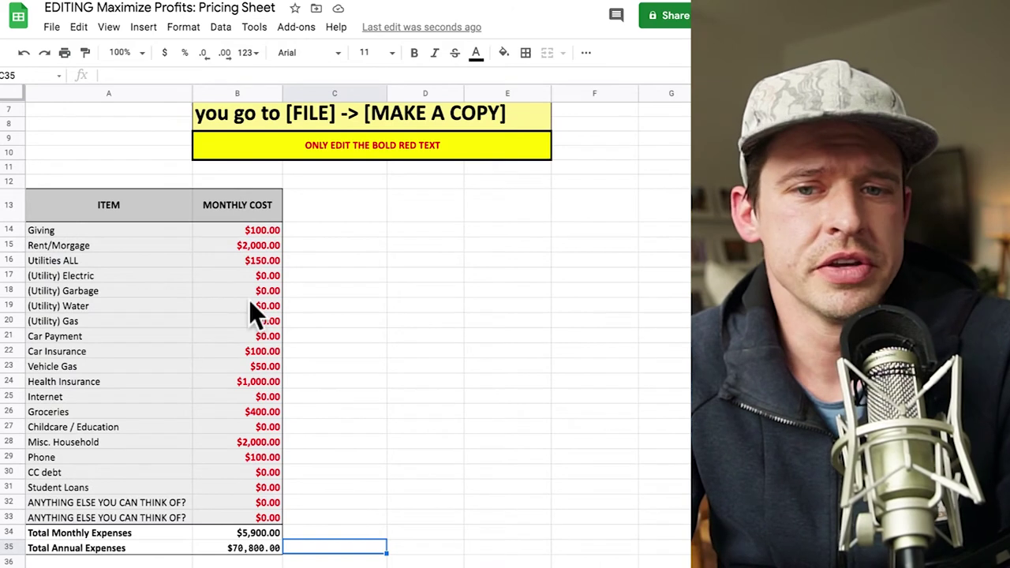
pyautogui.doubleClick(259, 246)
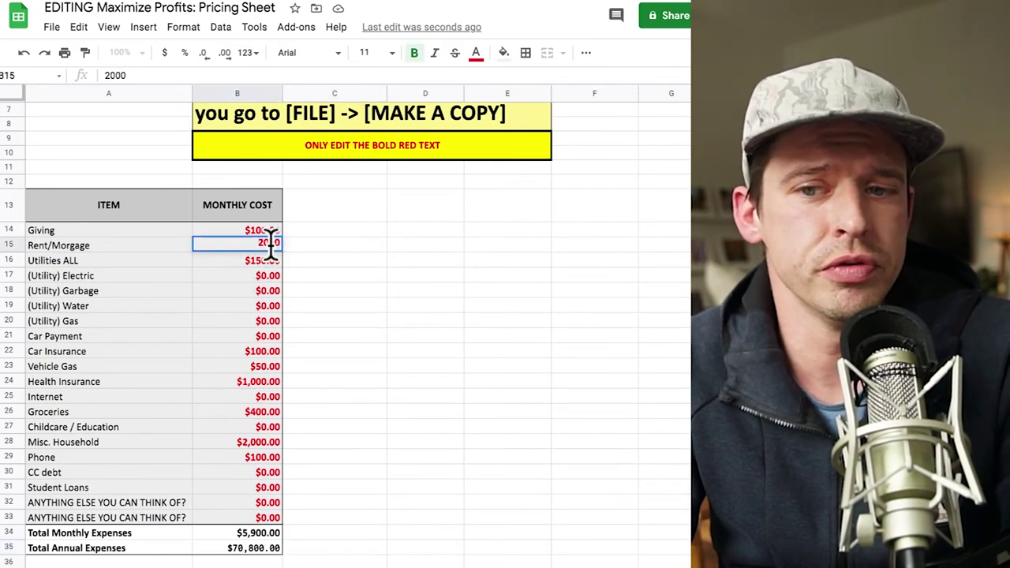
pyautogui.press('BackSpace')
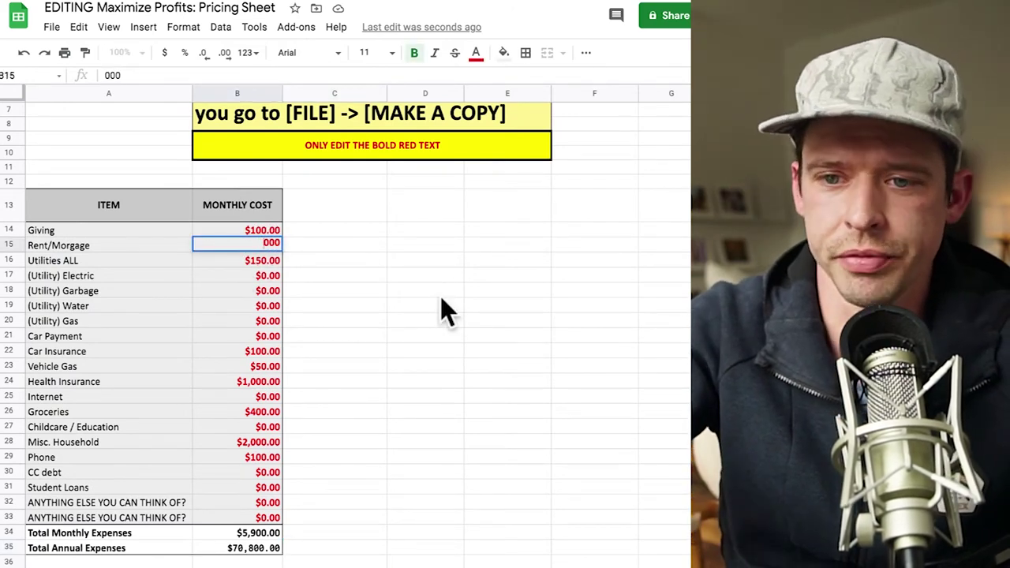
pyautogui.write('1')
pyautogui.press('Return')
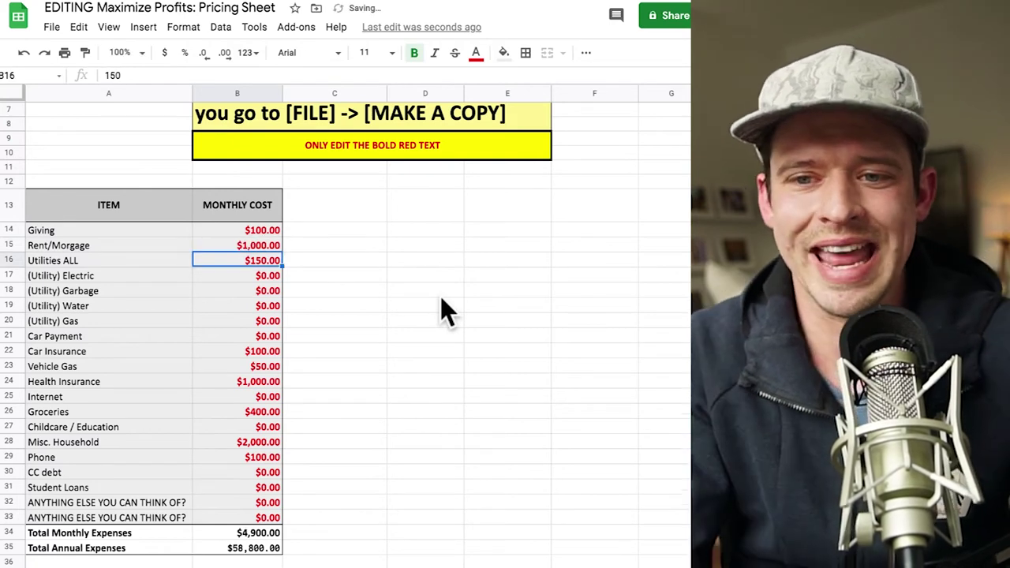
pyautogui.click(535, 426)
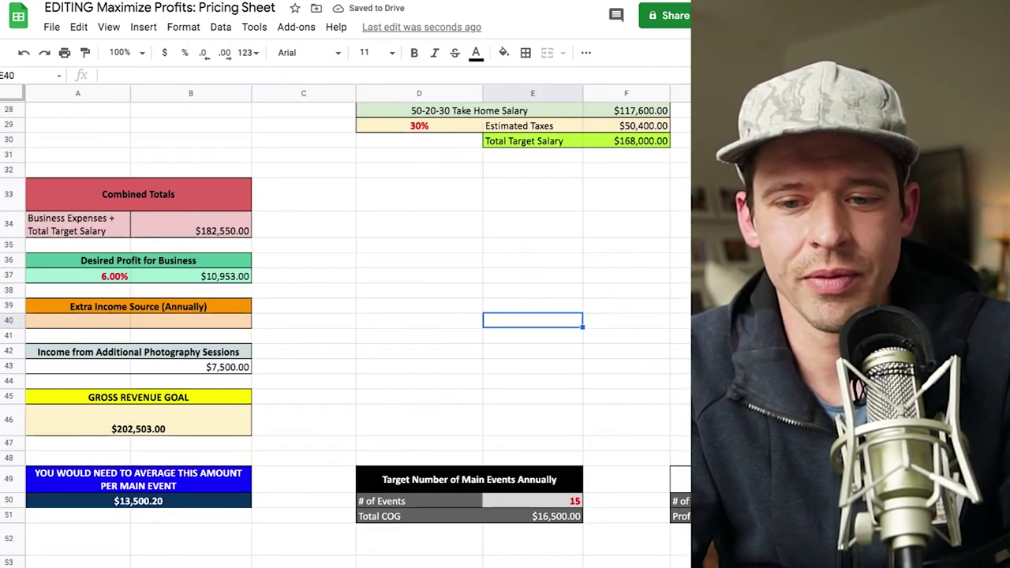
pyautogui.click(184, 544)
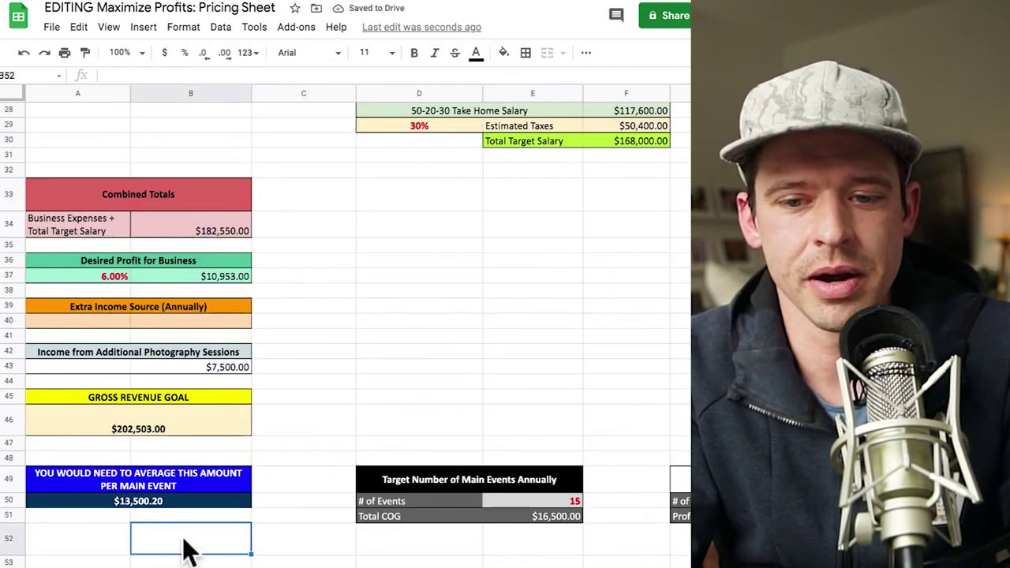
pyautogui.click(126, 503)
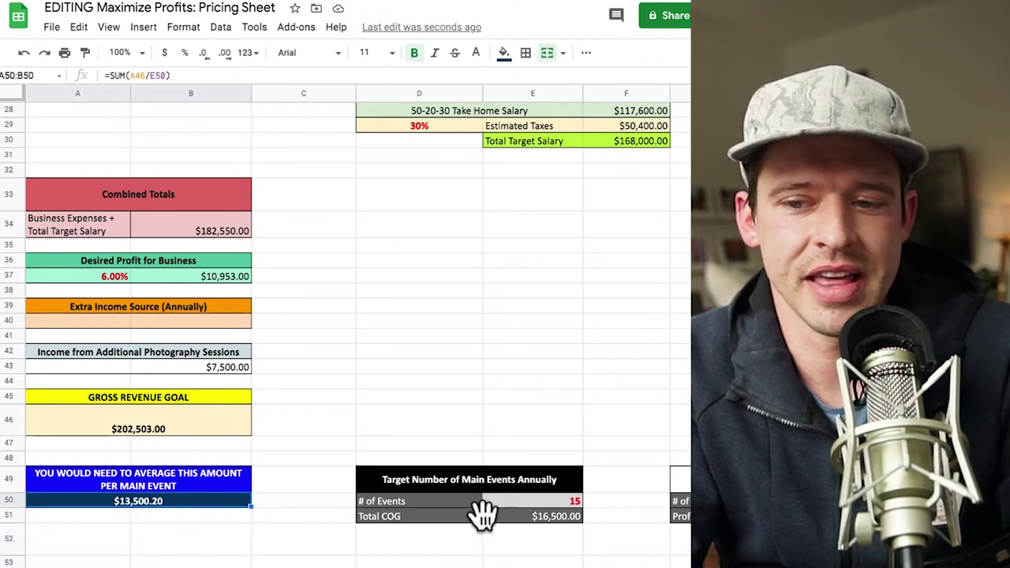
# - Set the annual Rent cost in the business expenses to 0
pyautogui.scroll(1, 640, 300)
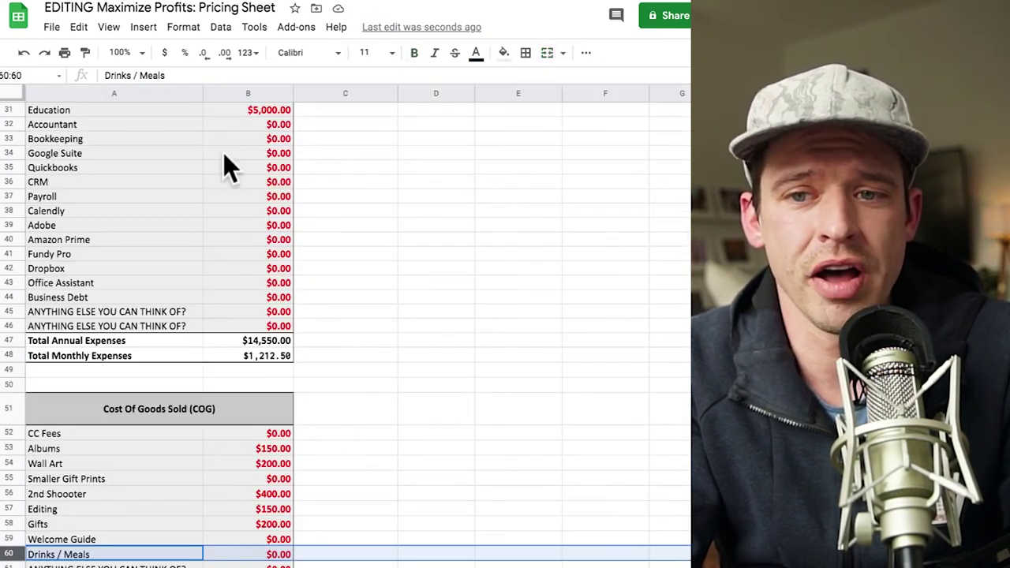
pyautogui.scroll(8, 219, 146)
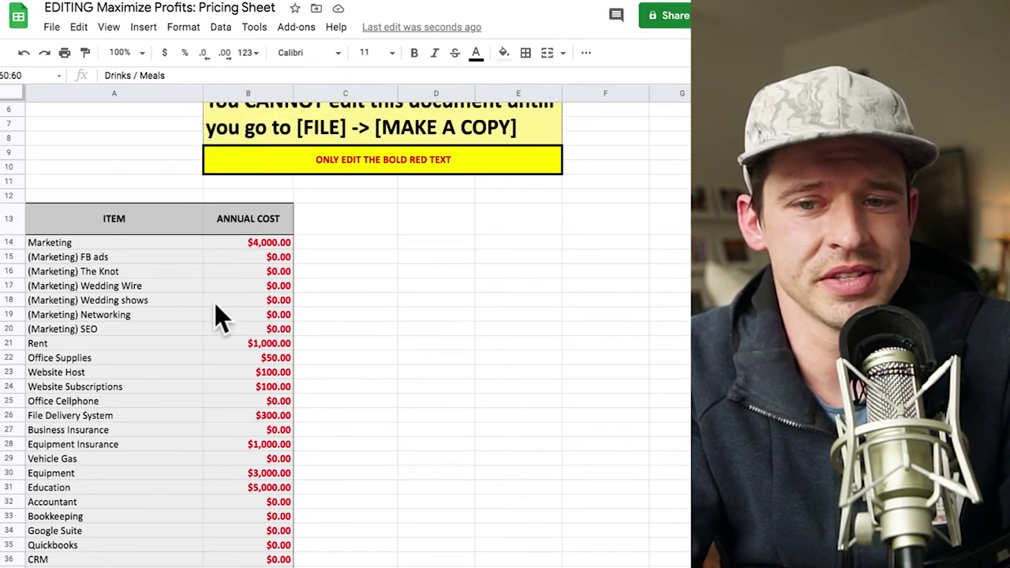
pyautogui.click(249, 345)
pyautogui.doubleClick(258, 343)
pyautogui.press('BackSpace')
pyautogui.press('BackSpace')
pyautogui.press('BackSpace')
pyautogui.press('BackSpace')
pyautogui.write('0')
pyautogui.press('Return')
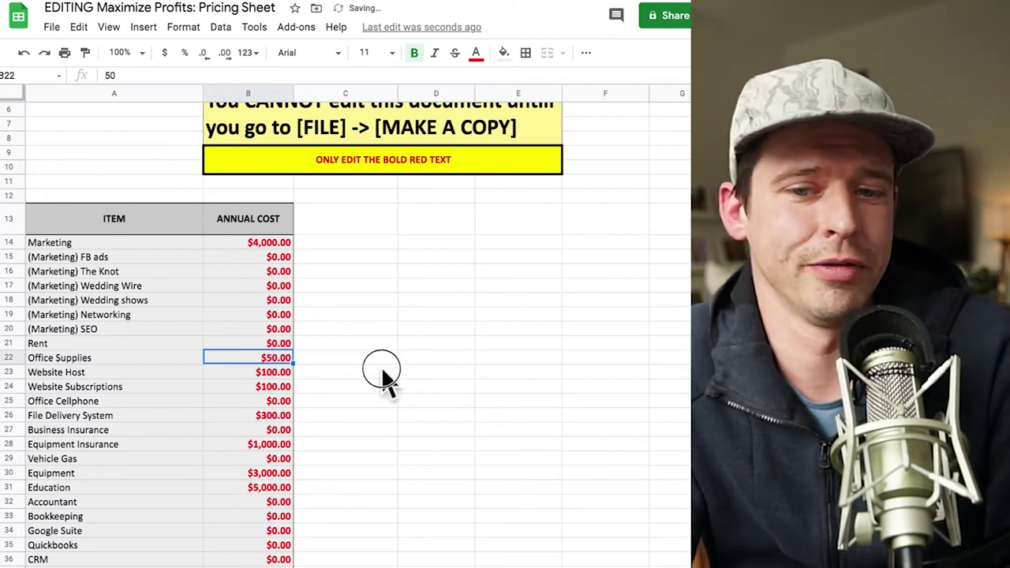
pyautogui.click(381, 370)
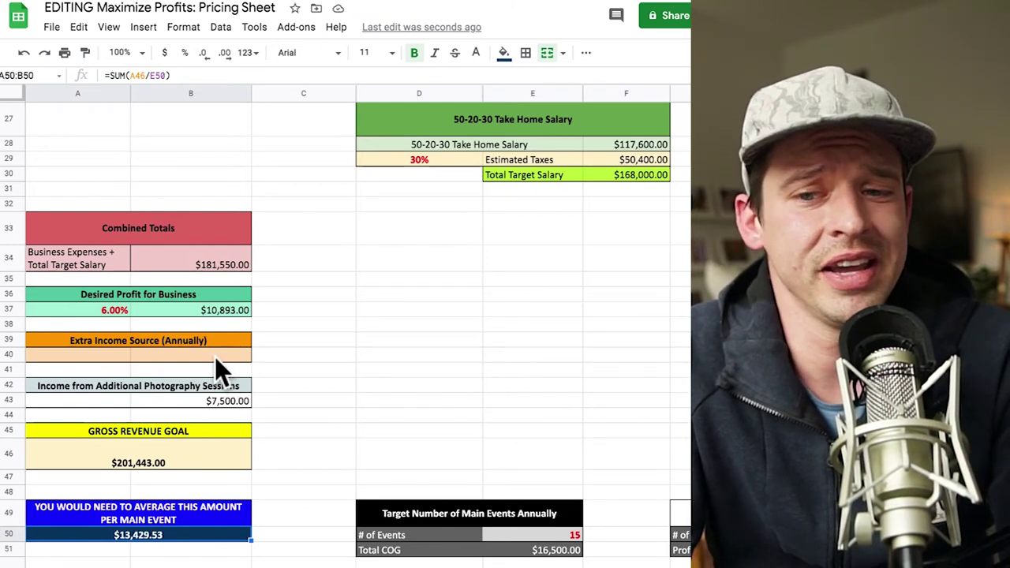
# - Enter 20,000 as the annual Extra Income Source
pyautogui.click(214, 354)
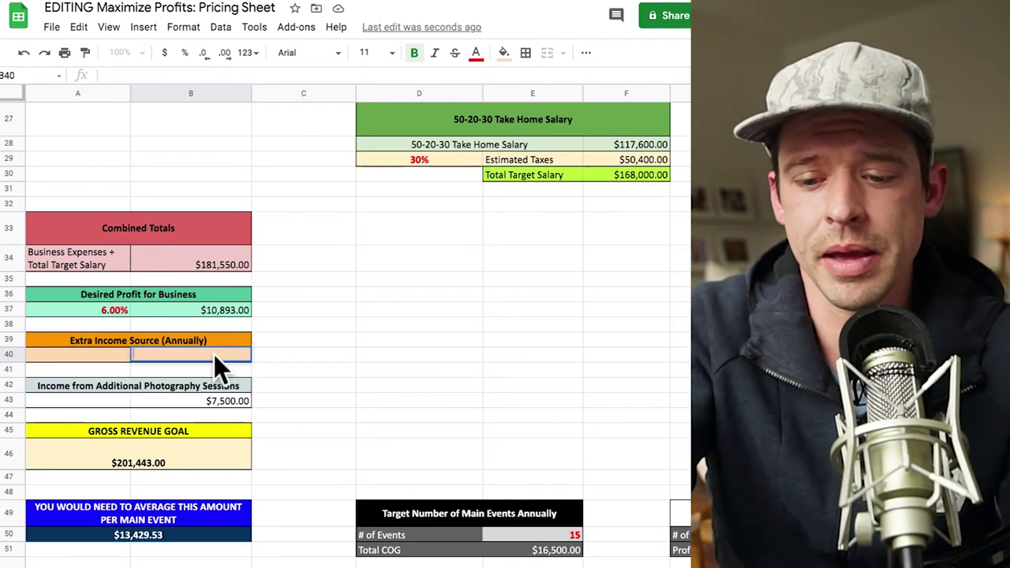
pyautogui.write('20,000')
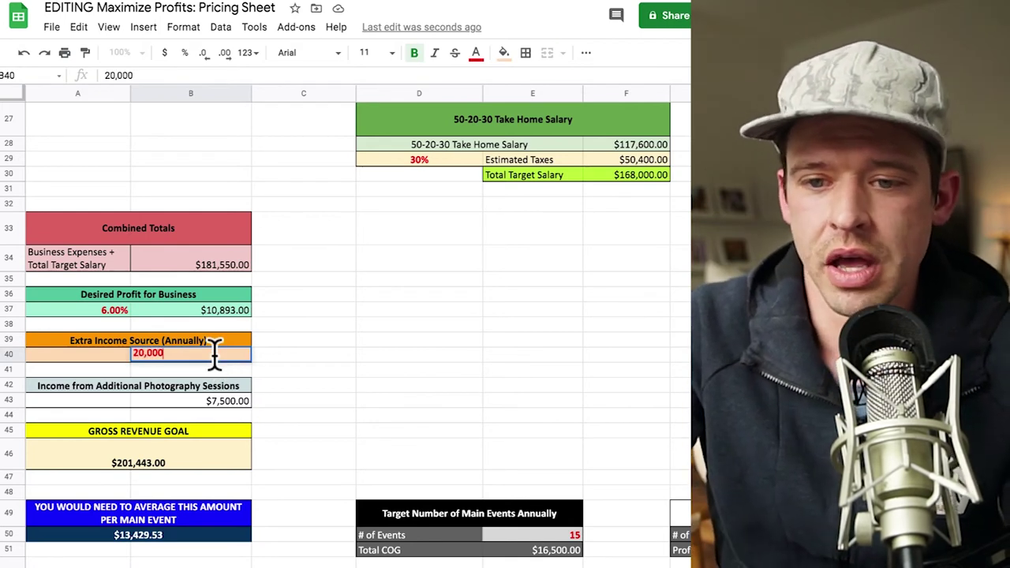
pyautogui.press('Return')
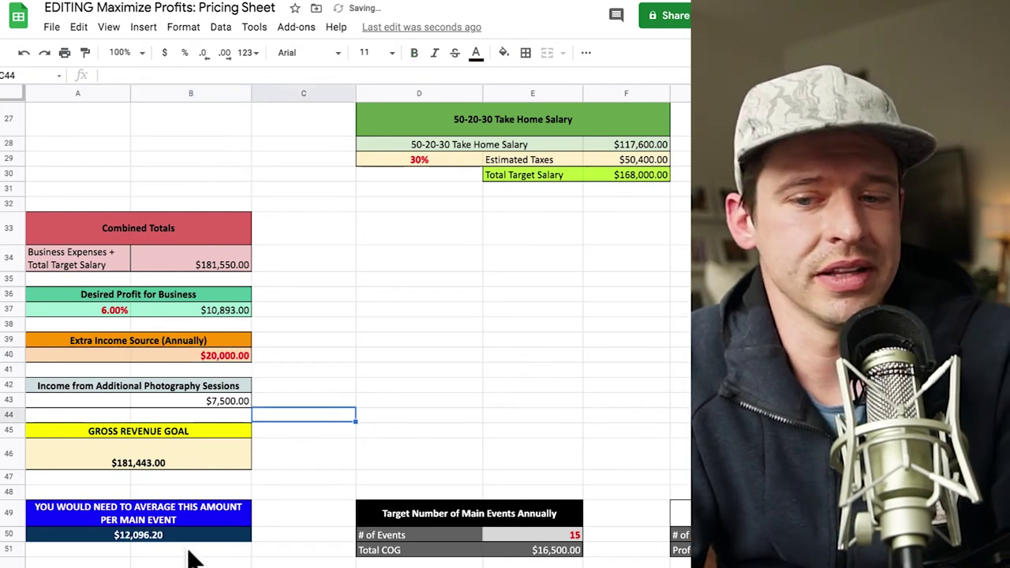
# - Set the target # of Events for main events annually to 25
pyautogui.click(558, 538)
pyautogui.press('Delete')
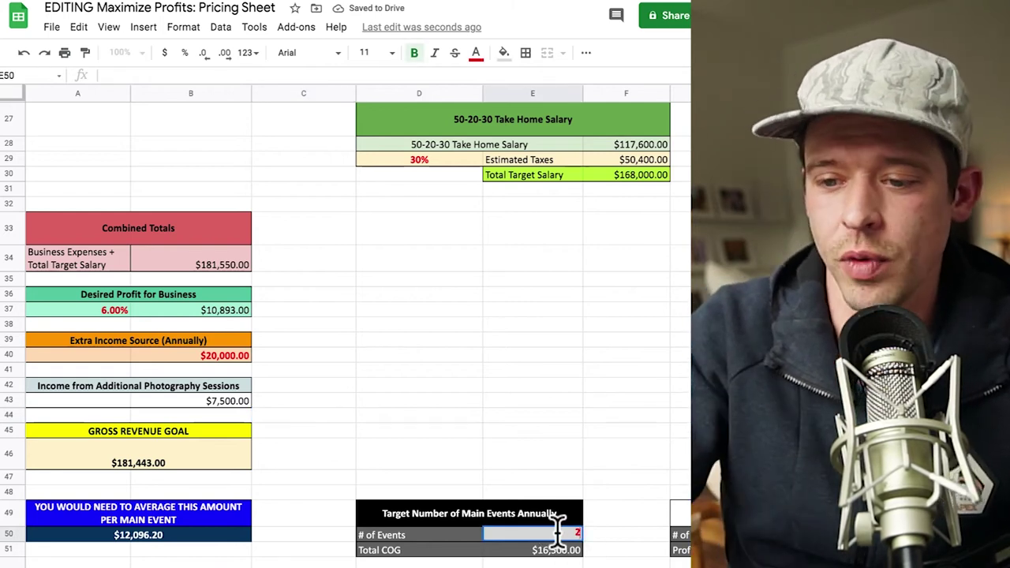
pyautogui.write('25')
pyautogui.press('Return')
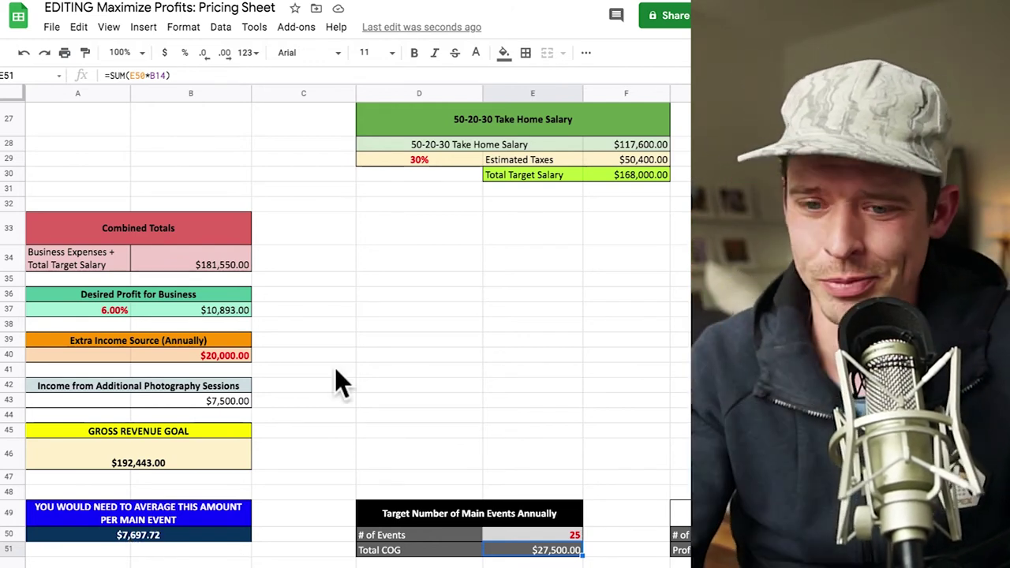
# - Examine the Current State vs Goals table: average revenue per event, events booked, additional income, total gross revenue and the Difference formula
pyautogui.scroll(-5, 334, 384)
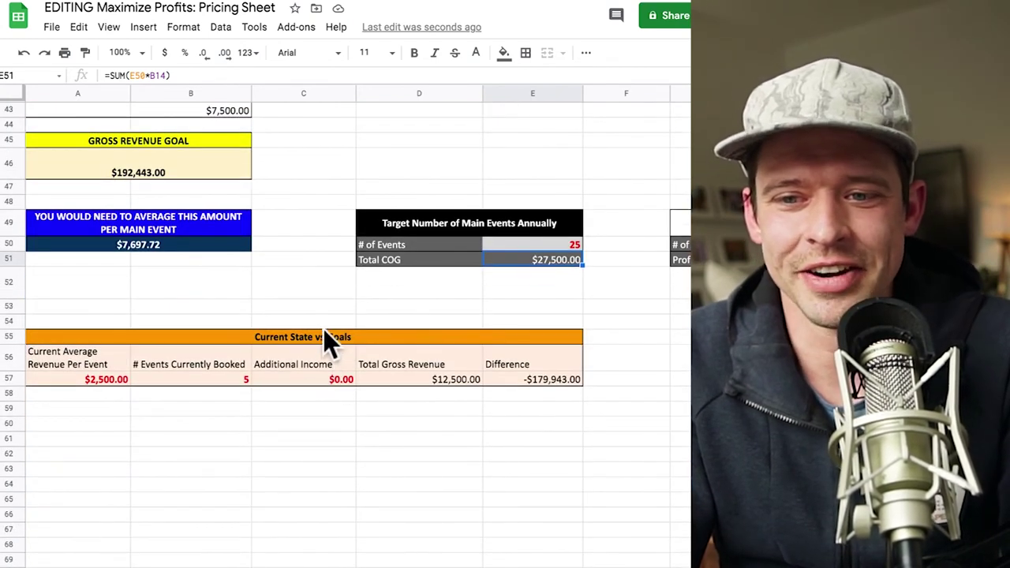
pyautogui.click(335, 336)
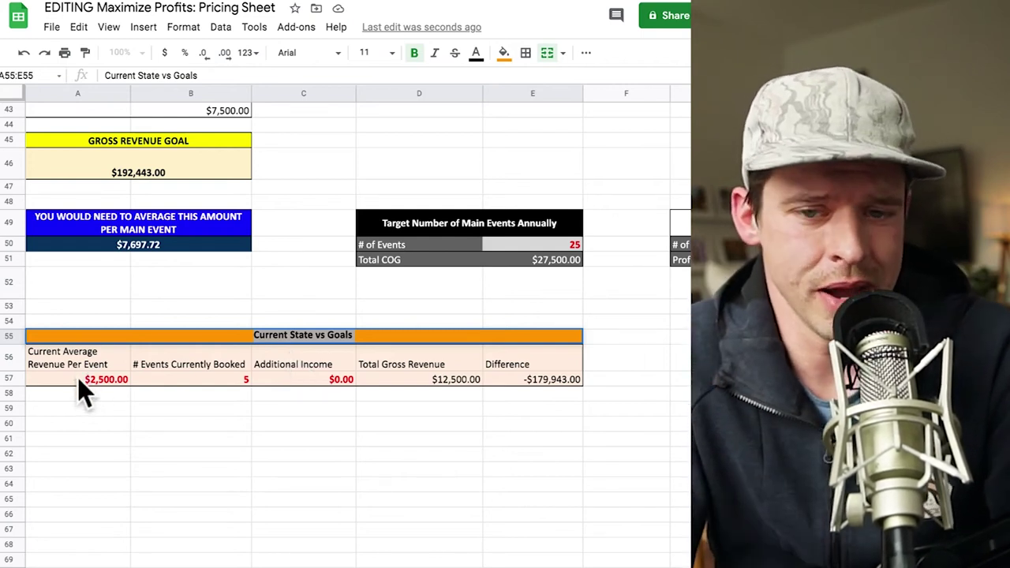
pyautogui.click(77, 388)
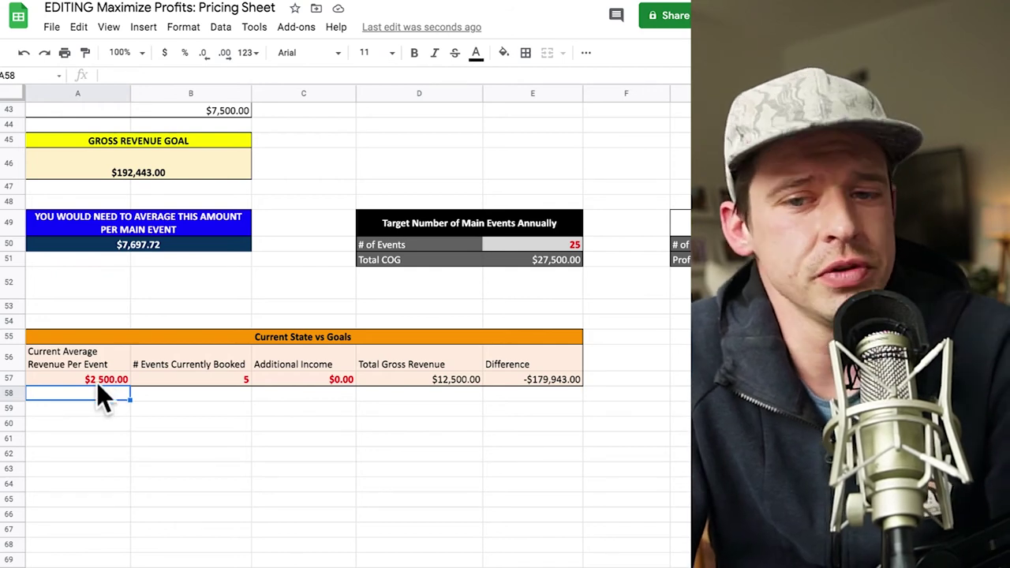
pyautogui.click(94, 377)
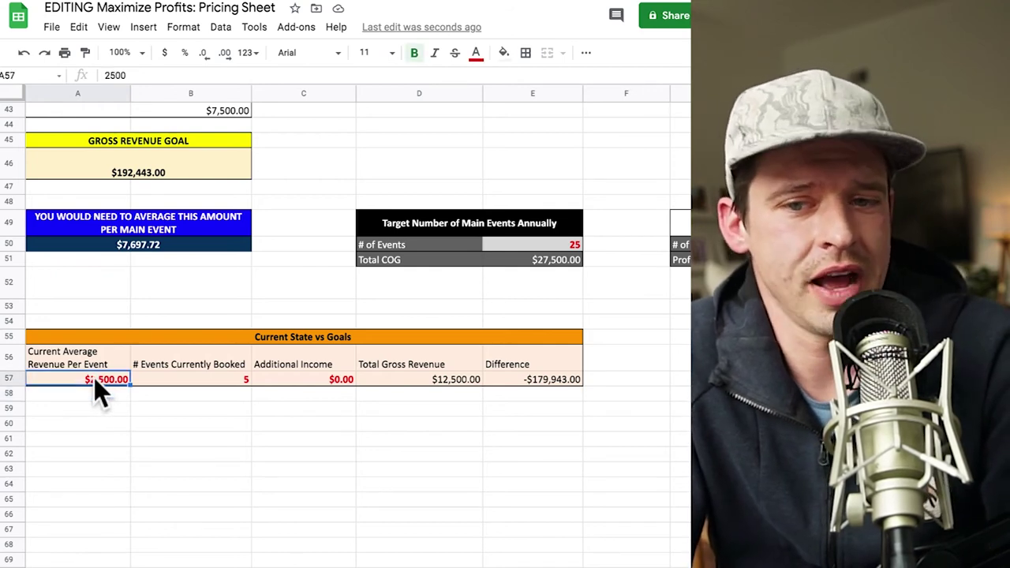
pyautogui.click(187, 379)
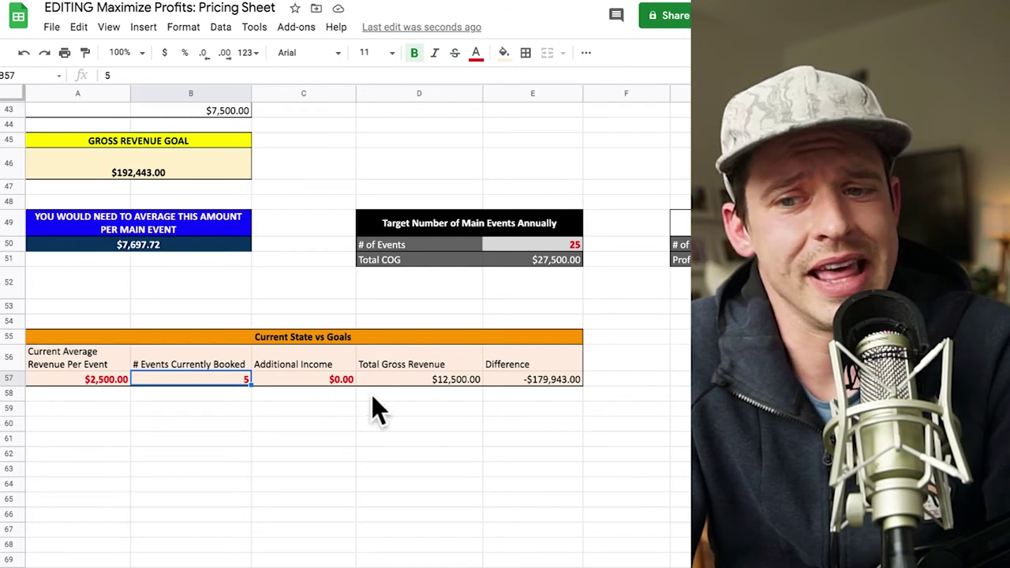
pyautogui.click(451, 410)
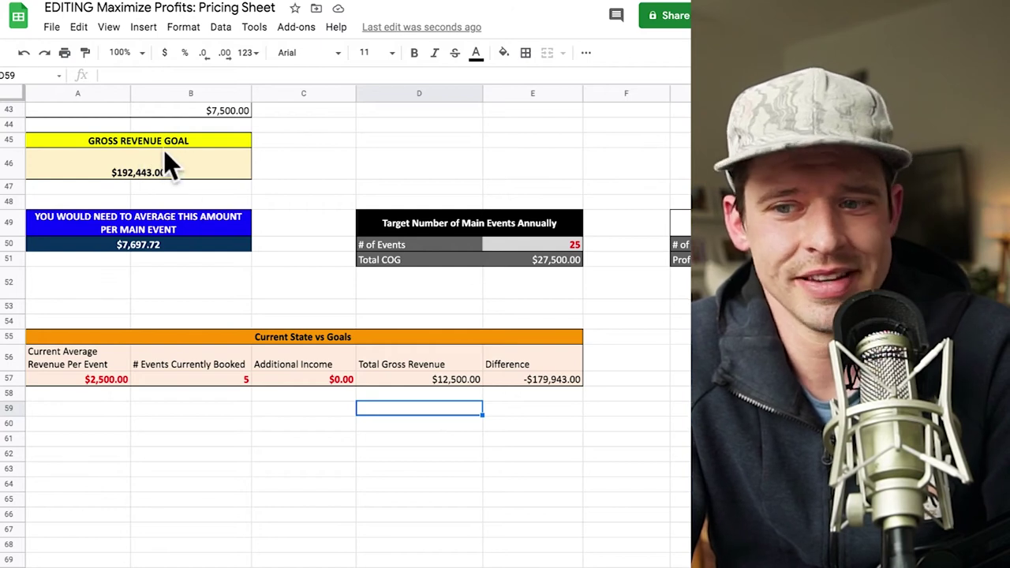
pyautogui.click(537, 378)
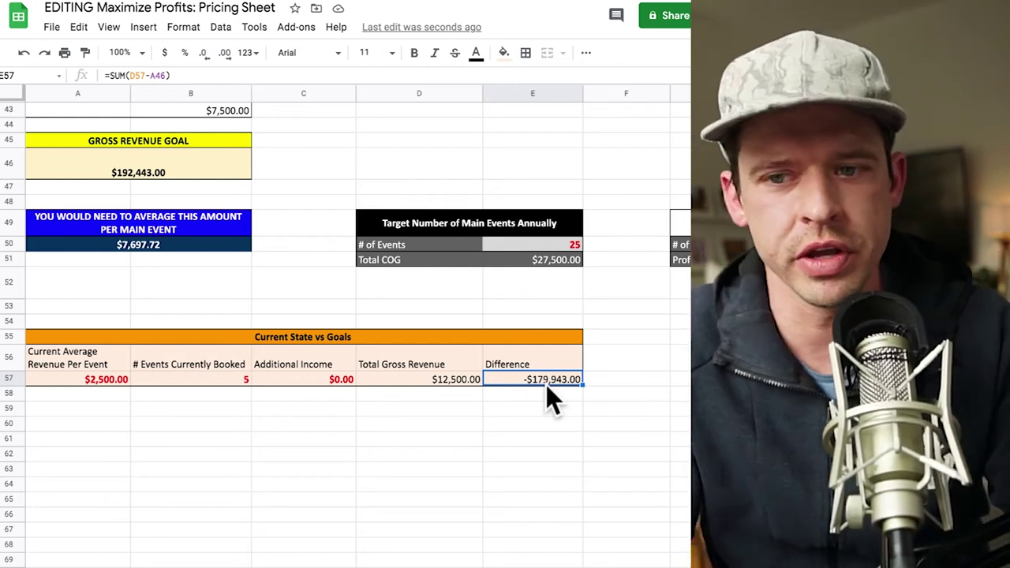
# - Set the Savings and Discretionary Income percentages in the 50 / 20 / 30 Rule table to 10% each
pyautogui.scroll(-1, 546, 384)
pyautogui.scroll(8, 545, 384)
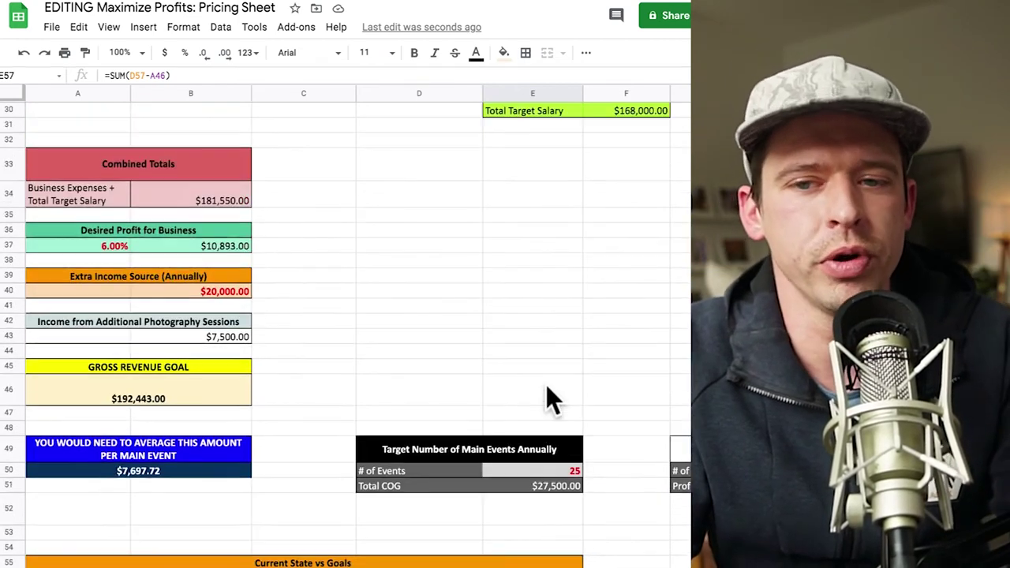
pyautogui.scroll(-2, 546, 387)
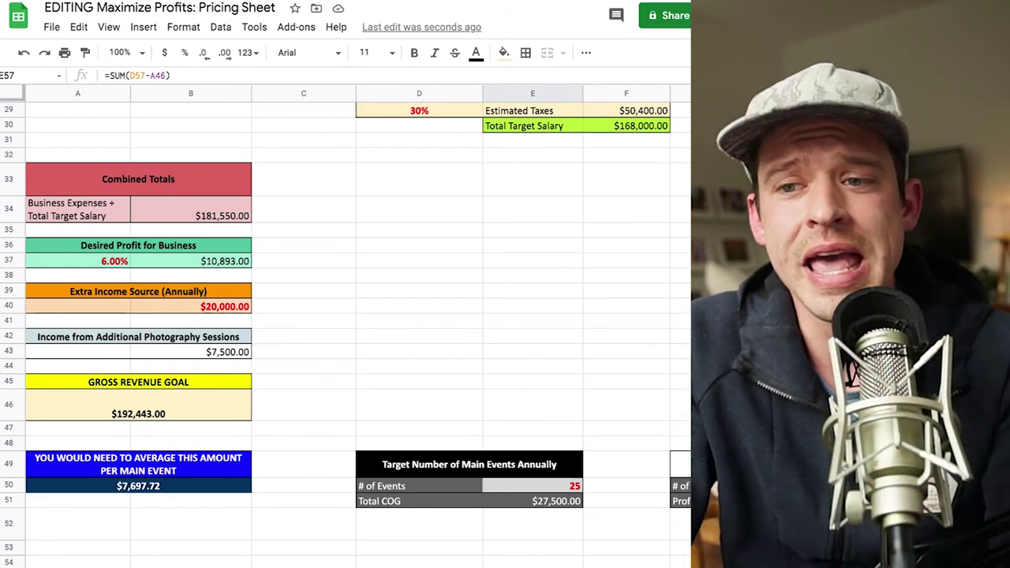
pyautogui.scroll(5, 471, 315)
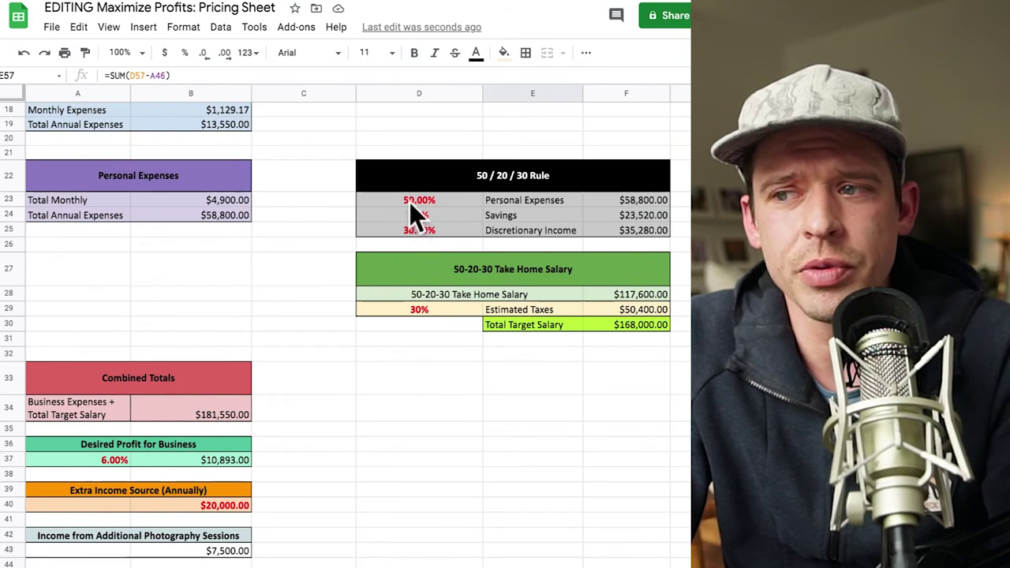
pyautogui.hscroll(5, 410, 213)
pyautogui.scroll(3, 411, 213)
pyautogui.hscroll(-3, 210, 341)
pyautogui.scroll(1, 210, 341)
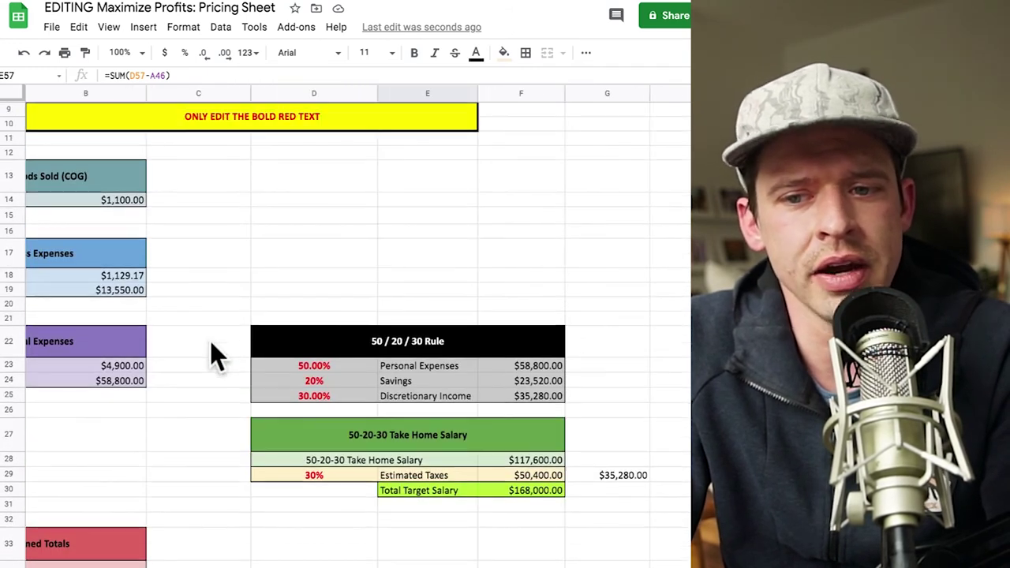
pyautogui.click(323, 382)
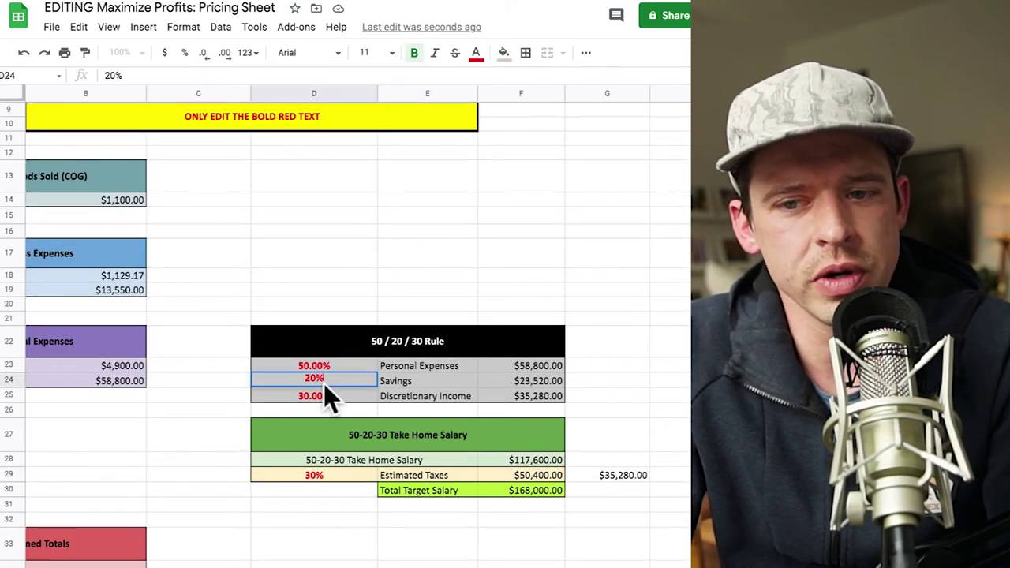
pyautogui.write('10')
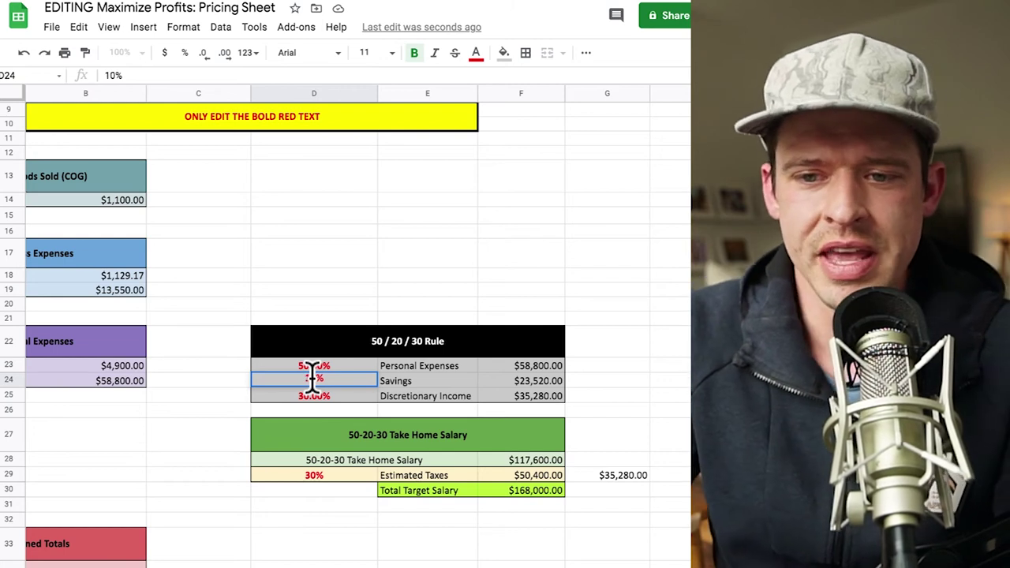
pyautogui.click(311, 398)
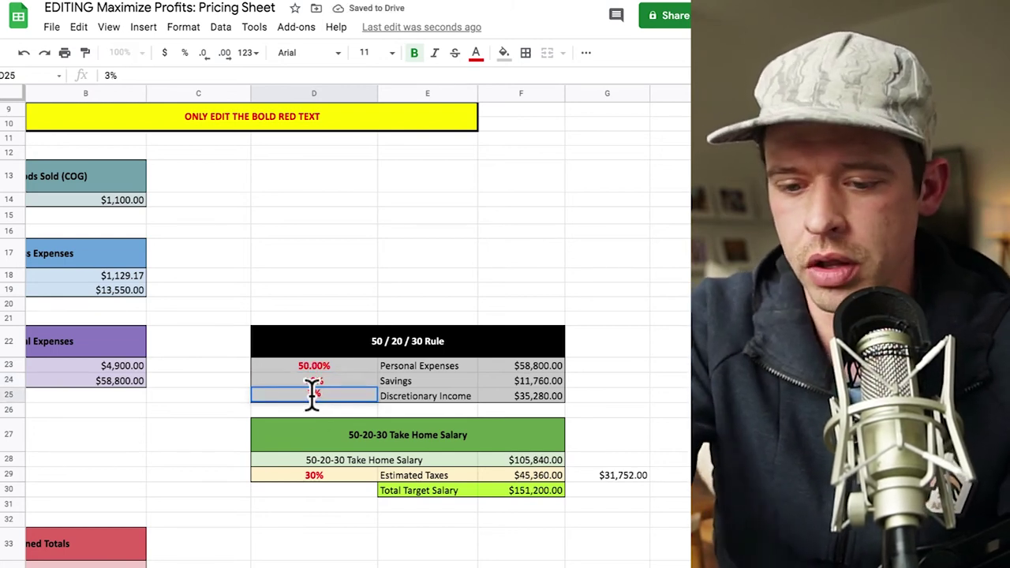
pyautogui.press('Return')
pyautogui.click(239, 550)
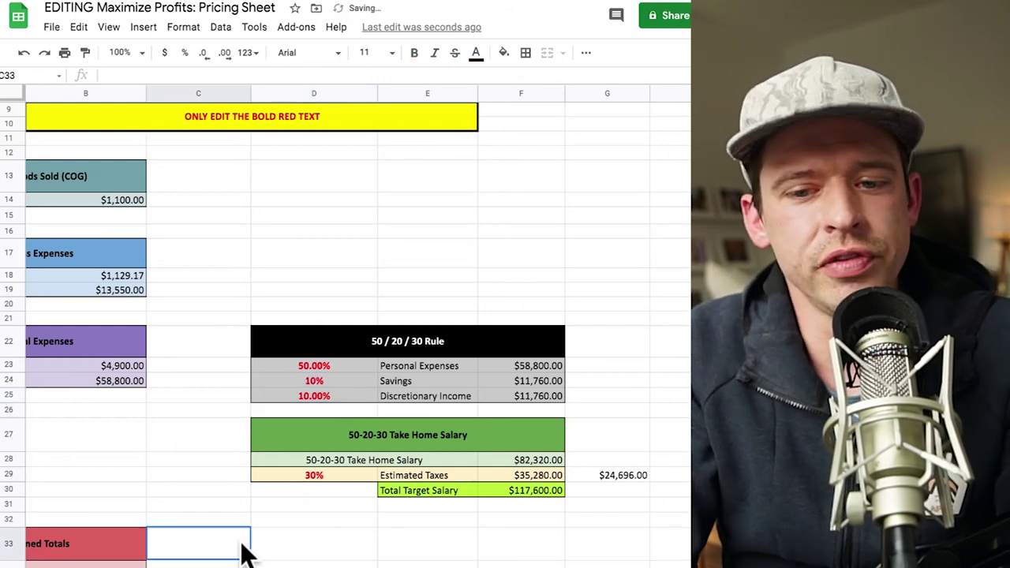
# - Review the combined totals, gross revenue goal and required average per main event, along with the monthly personal expenses list
pyautogui.scroll(-6, 241, 552)
pyautogui.scroll(1, 243, 552)
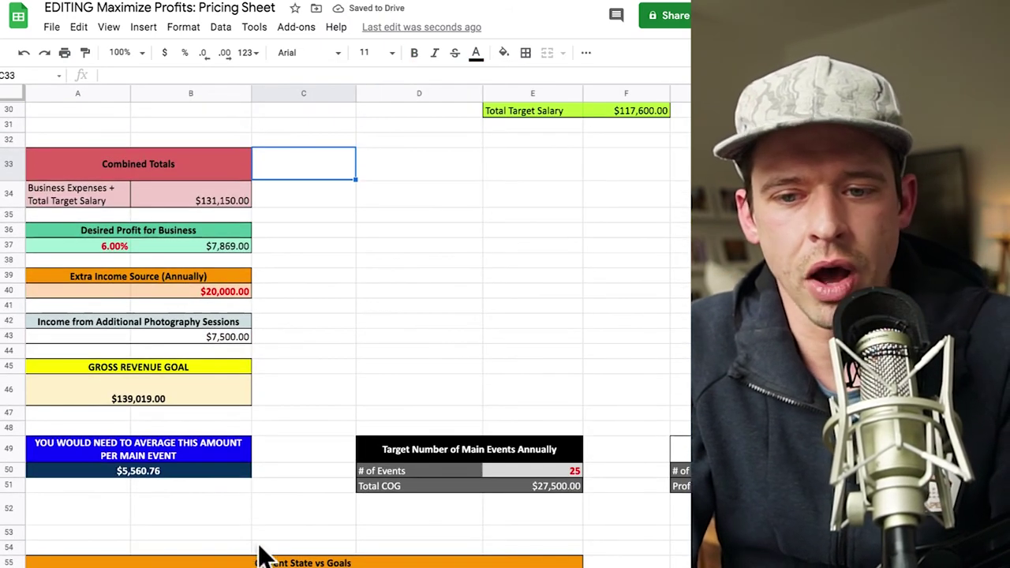
pyautogui.doubleClick(158, 471)
pyautogui.click(222, 533)
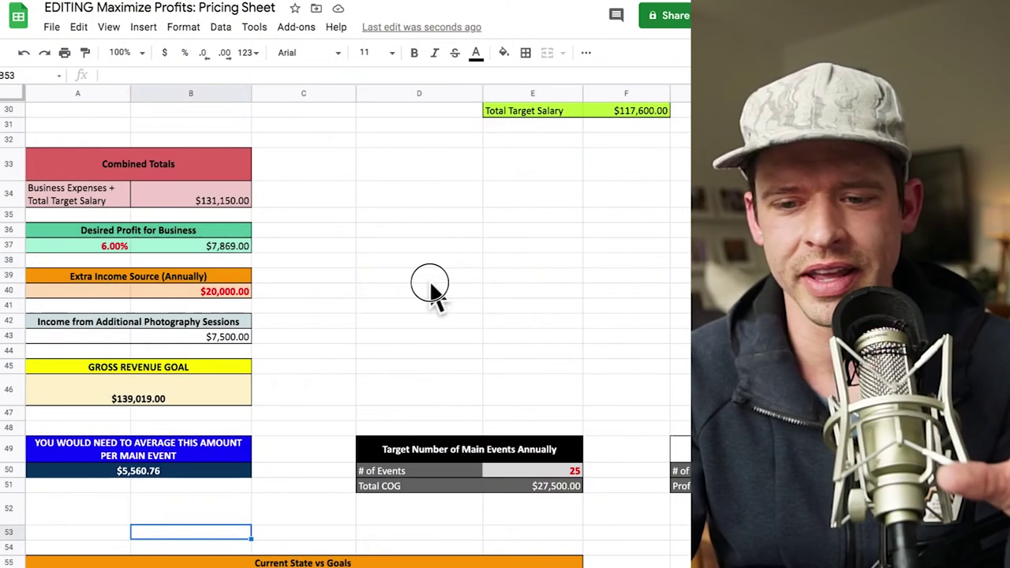
pyautogui.click(430, 274)
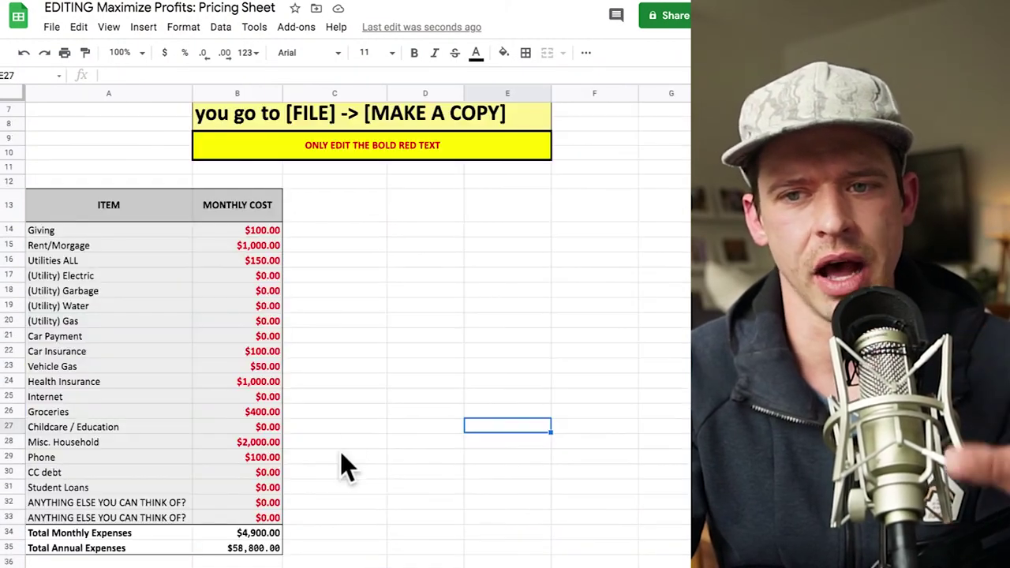
pyautogui.scroll(2, 349, 440)
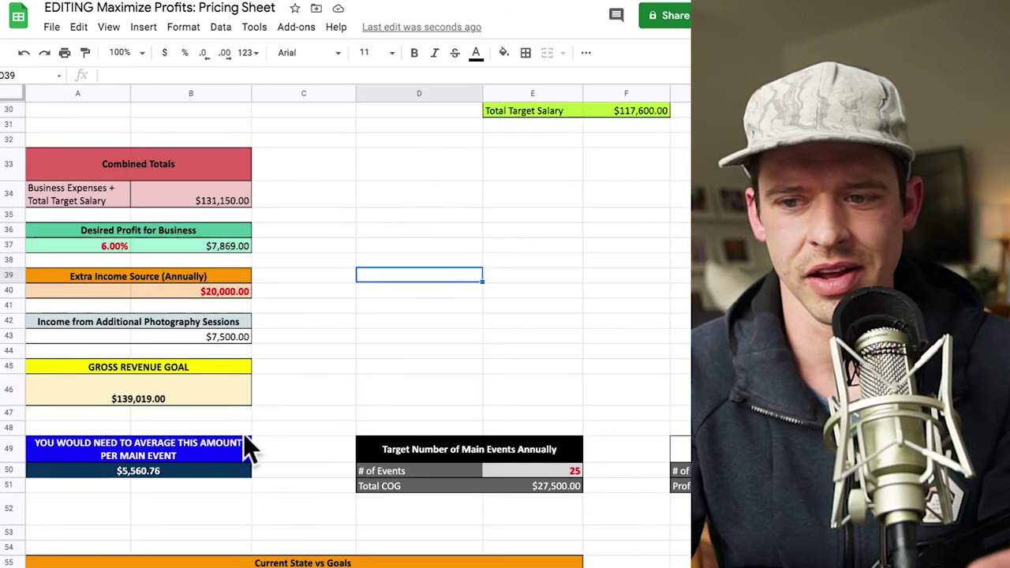
pyautogui.scroll(4, 557, 394)
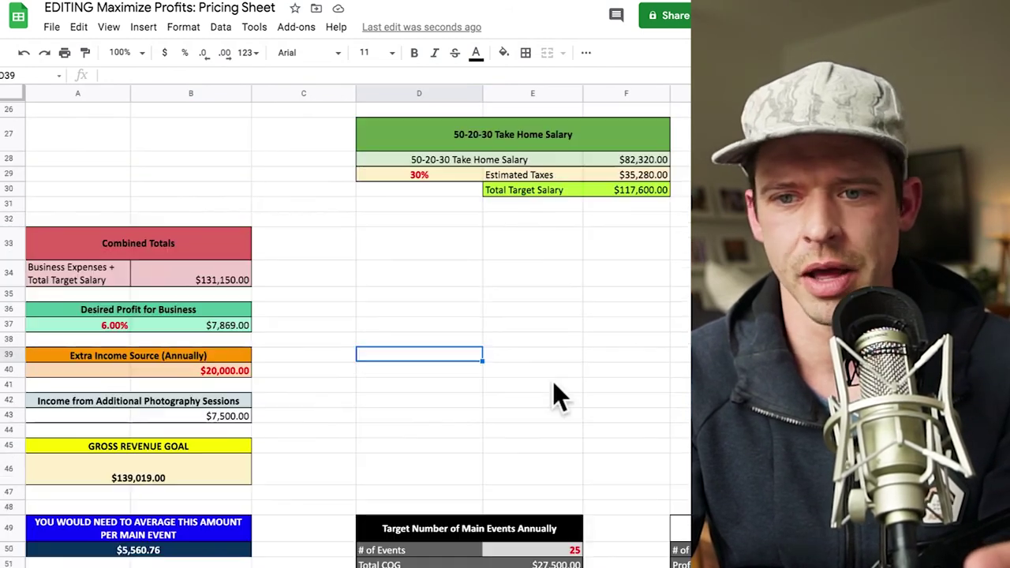
pyautogui.scroll(-1, 557, 395)
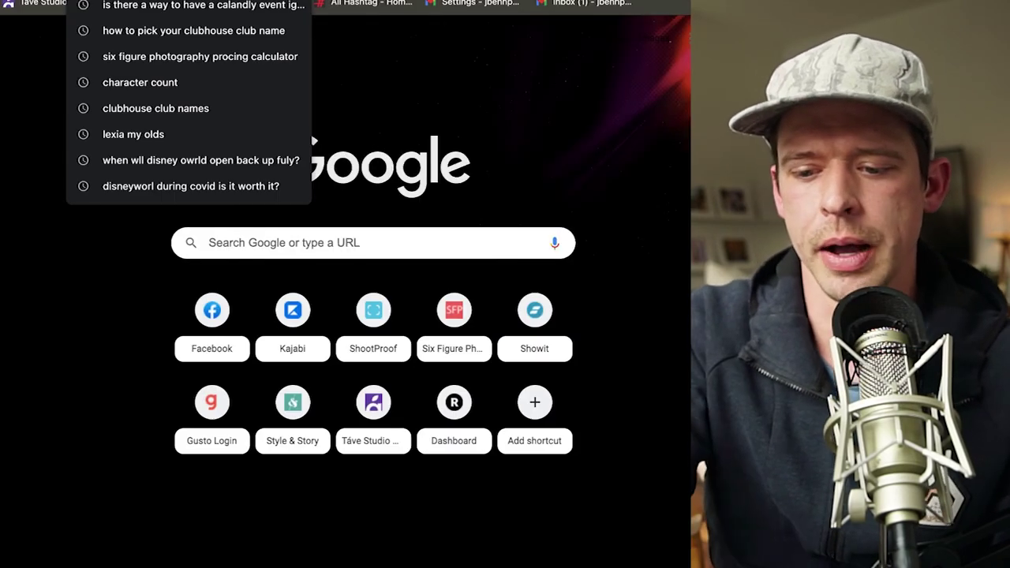
# - Open the Facebook website in a new browser tab
pyautogui.write('face')
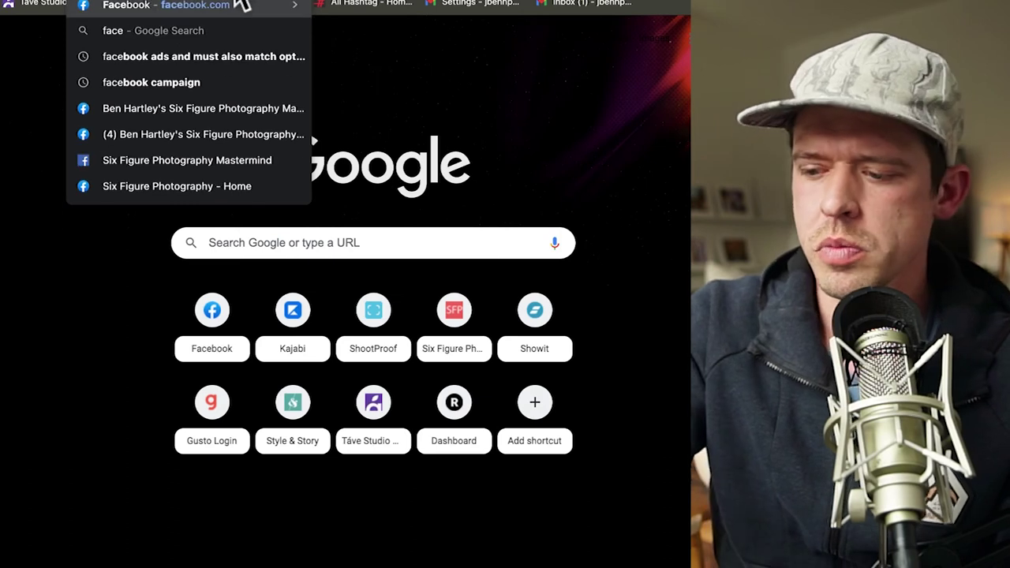
pyautogui.press('Return')
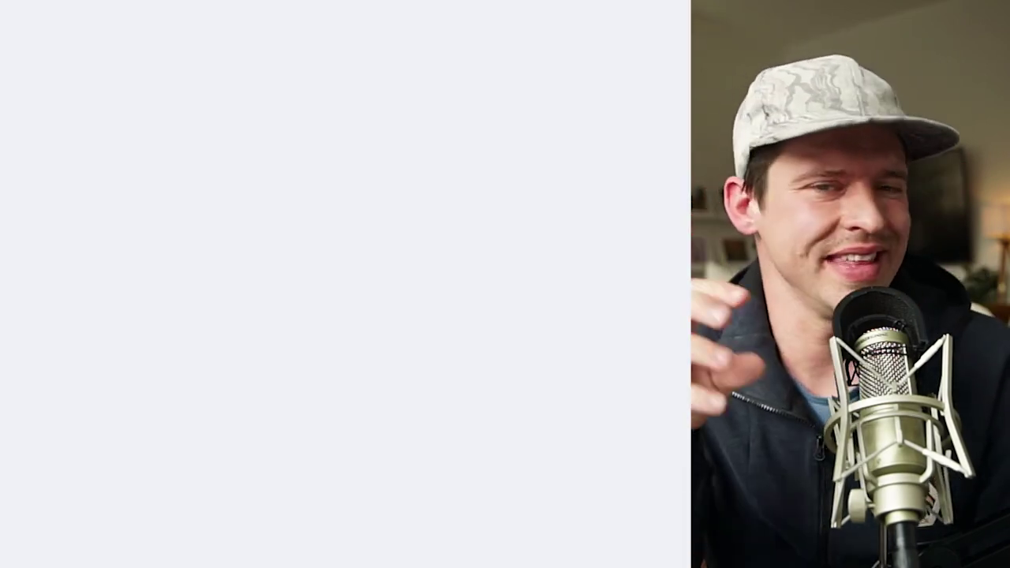